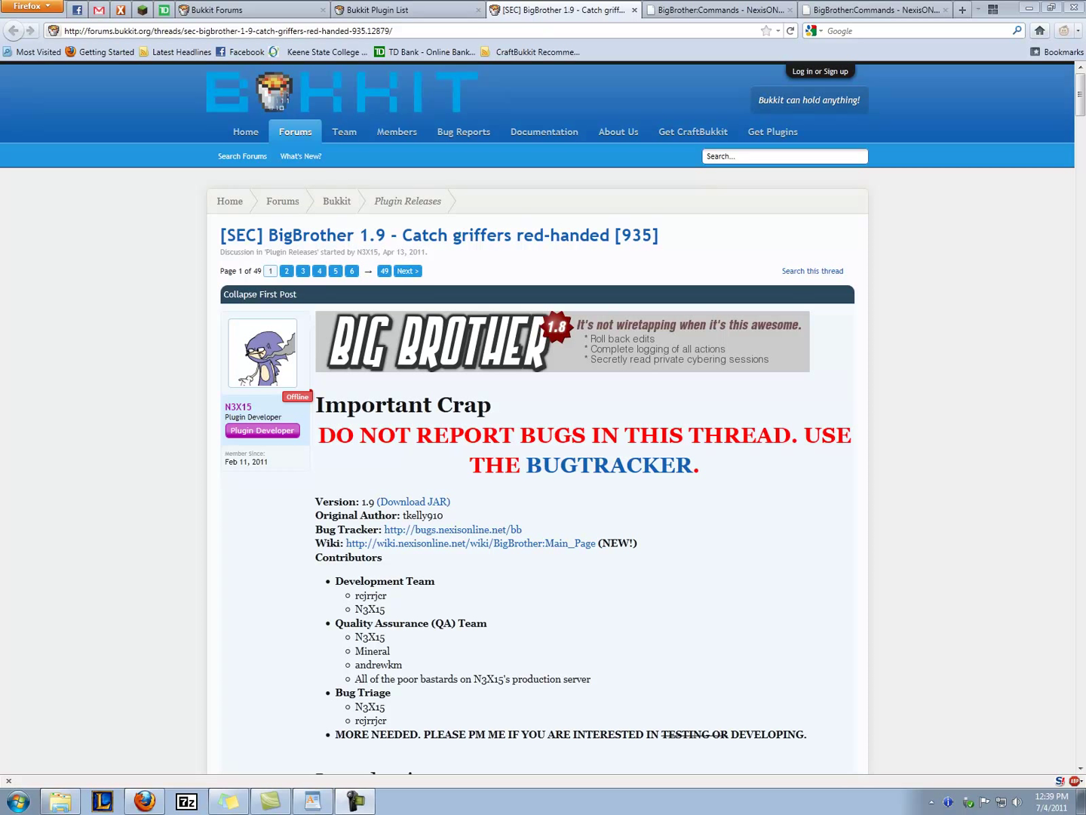
# Review the BigBrother 1.9 forum thread, from the introduction and command summary through the screenshots to the changelog.
pyautogui.click(599, 665)
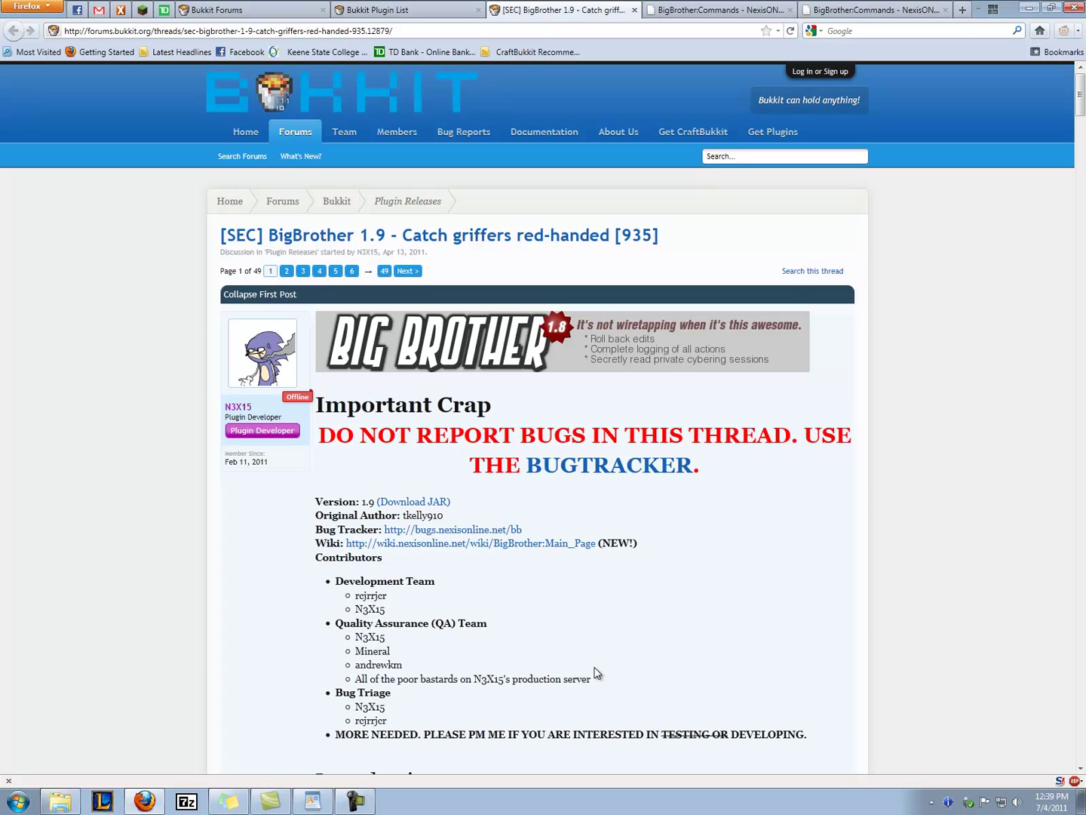
pyautogui.scroll(-3, 550, 567)
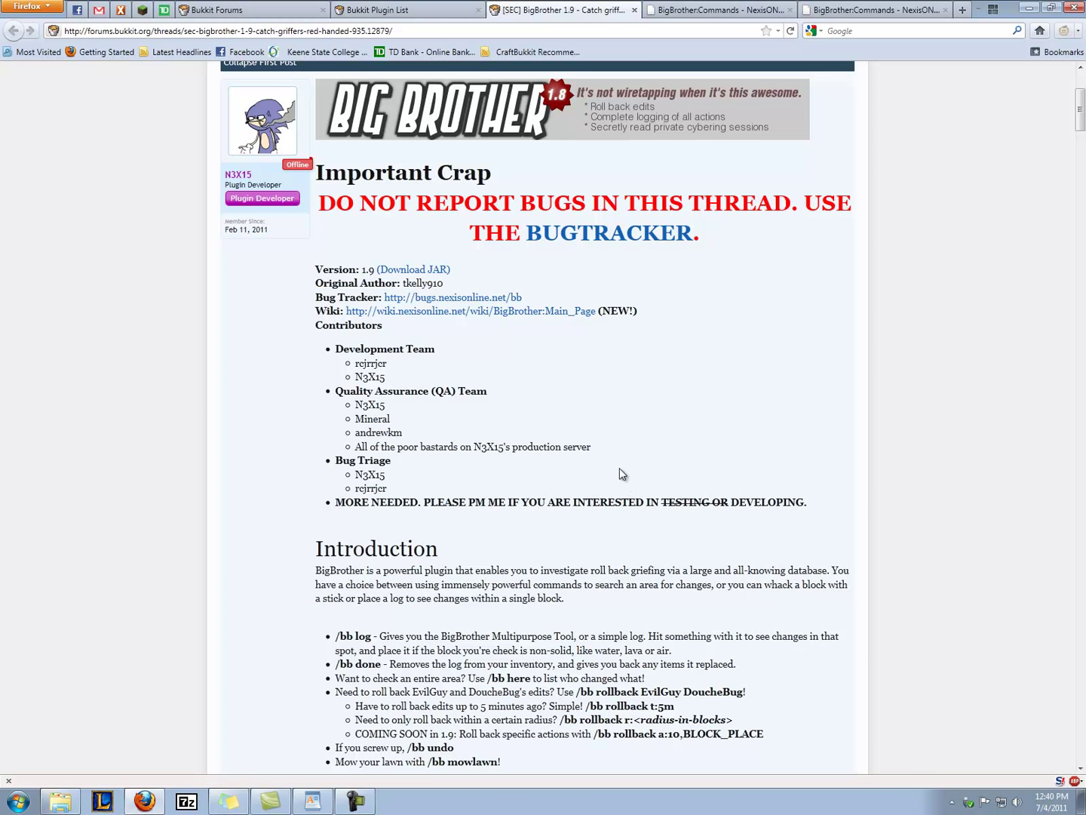
pyautogui.scroll(-4, 621, 472)
pyautogui.scroll(-20, 629, 456)
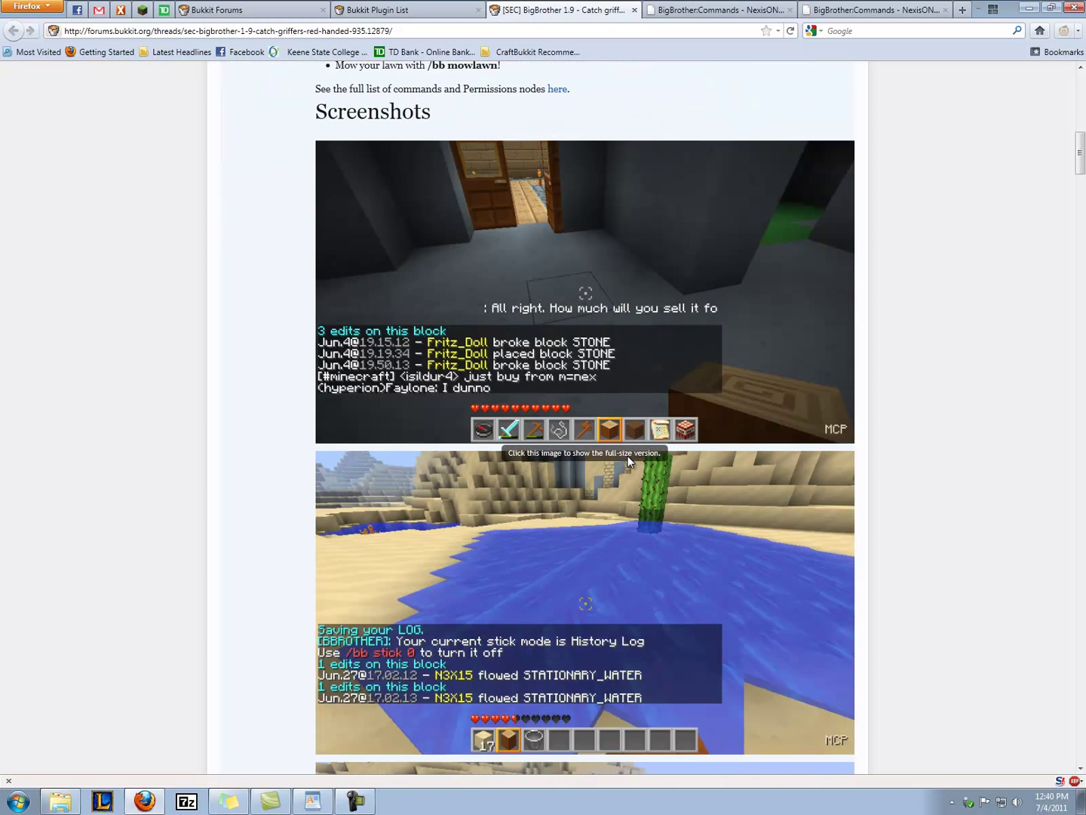
pyautogui.scroll(-14, 628, 456)
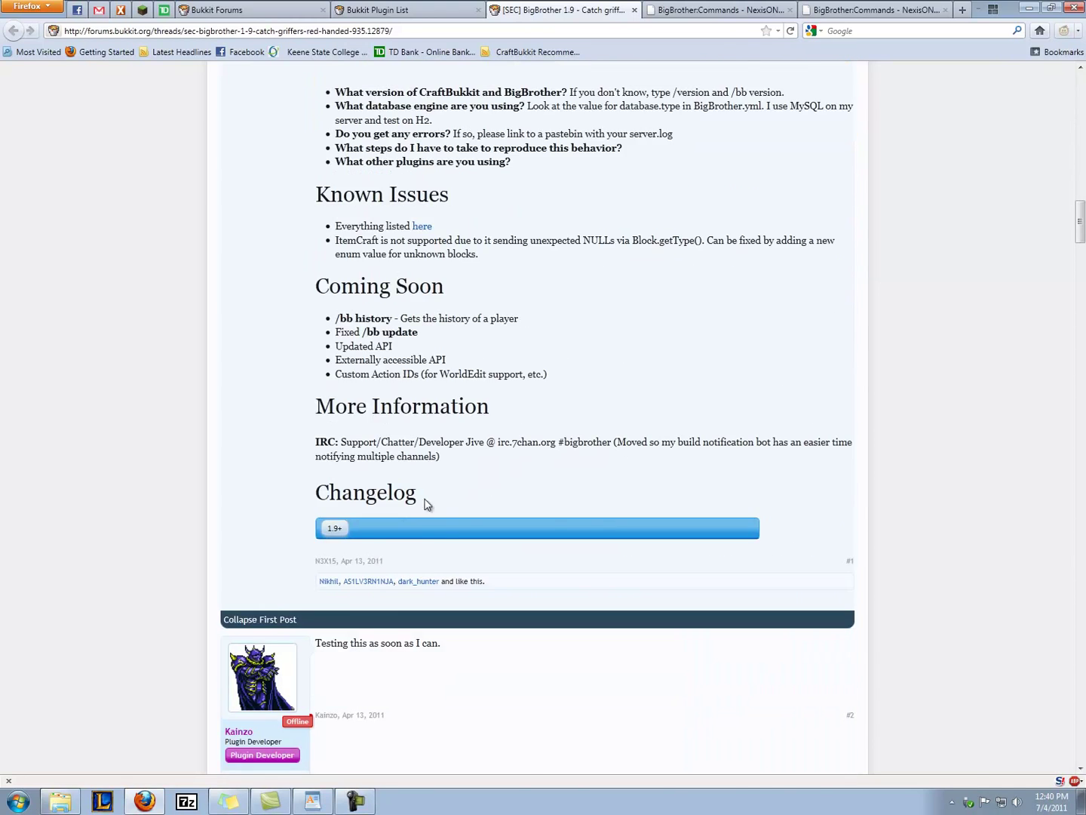
pyautogui.click(337, 531)
pyautogui.click(338, 531)
pyautogui.scroll(20, 604, 450)
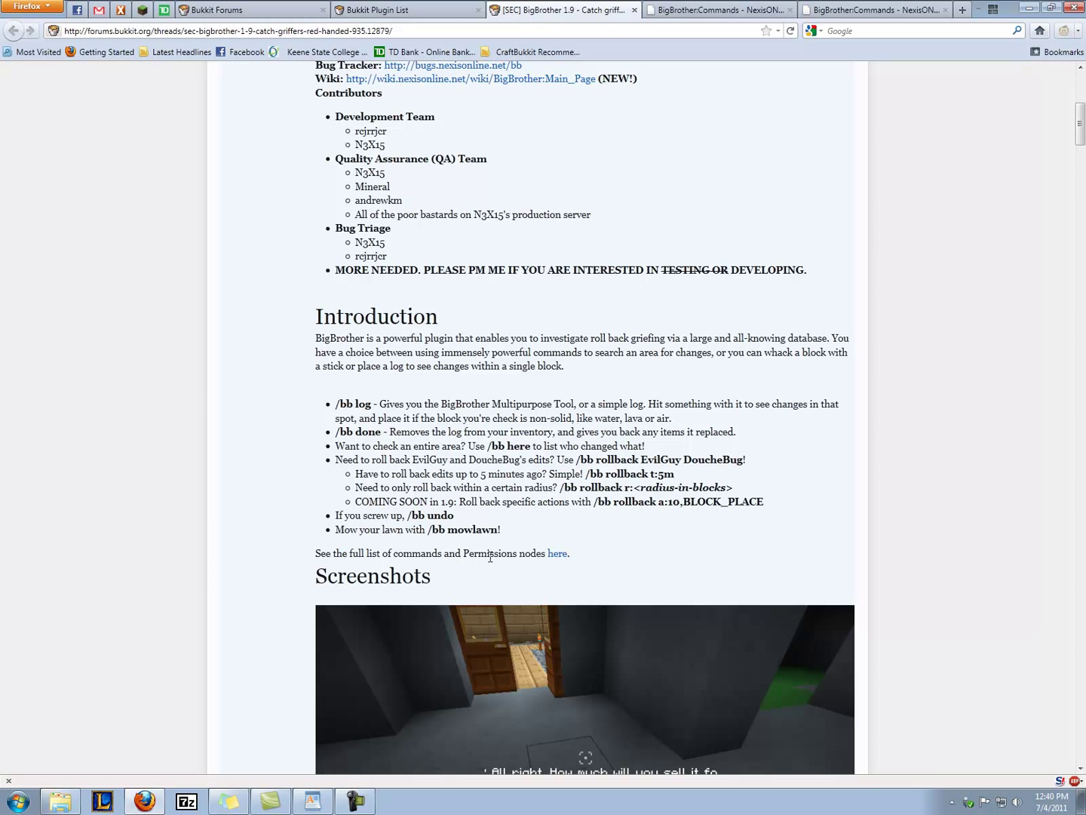
# Examine the BigBrother:Commands wiki page, reading the command list with its required permissions and descriptions.
pyautogui.click(749, 13)
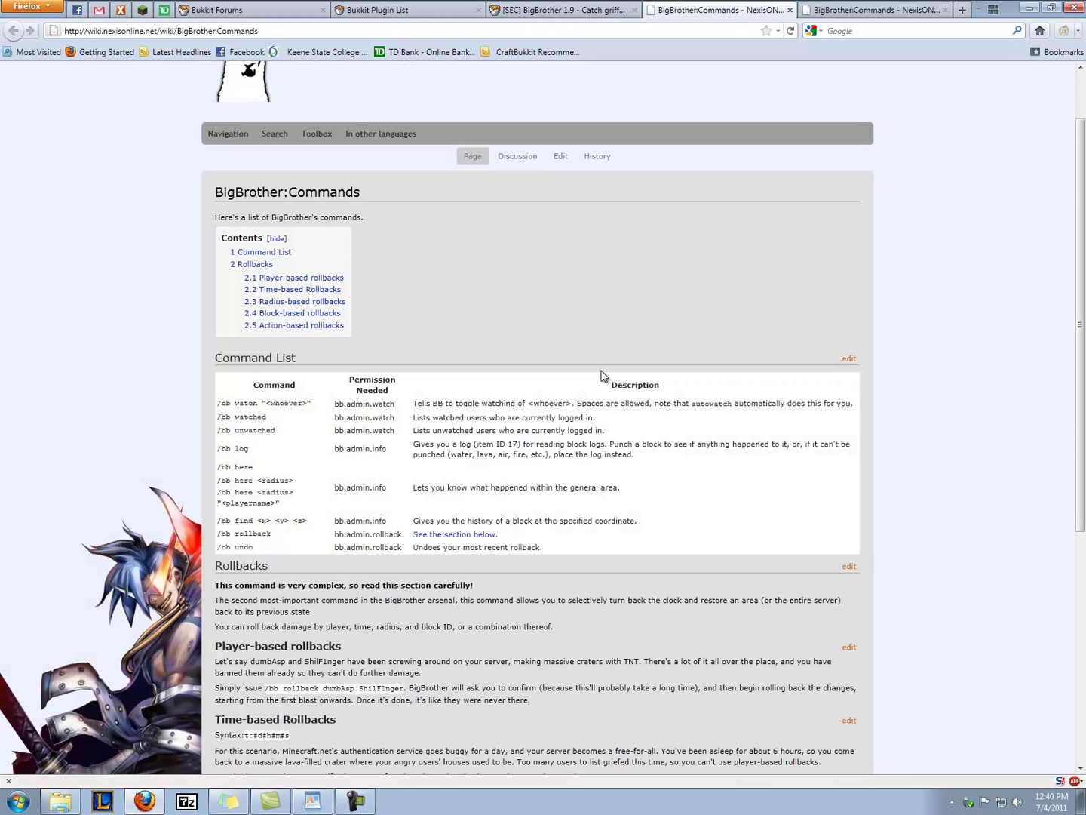
pyautogui.scroll(-6, 603, 393)
pyautogui.scroll(2, 604, 394)
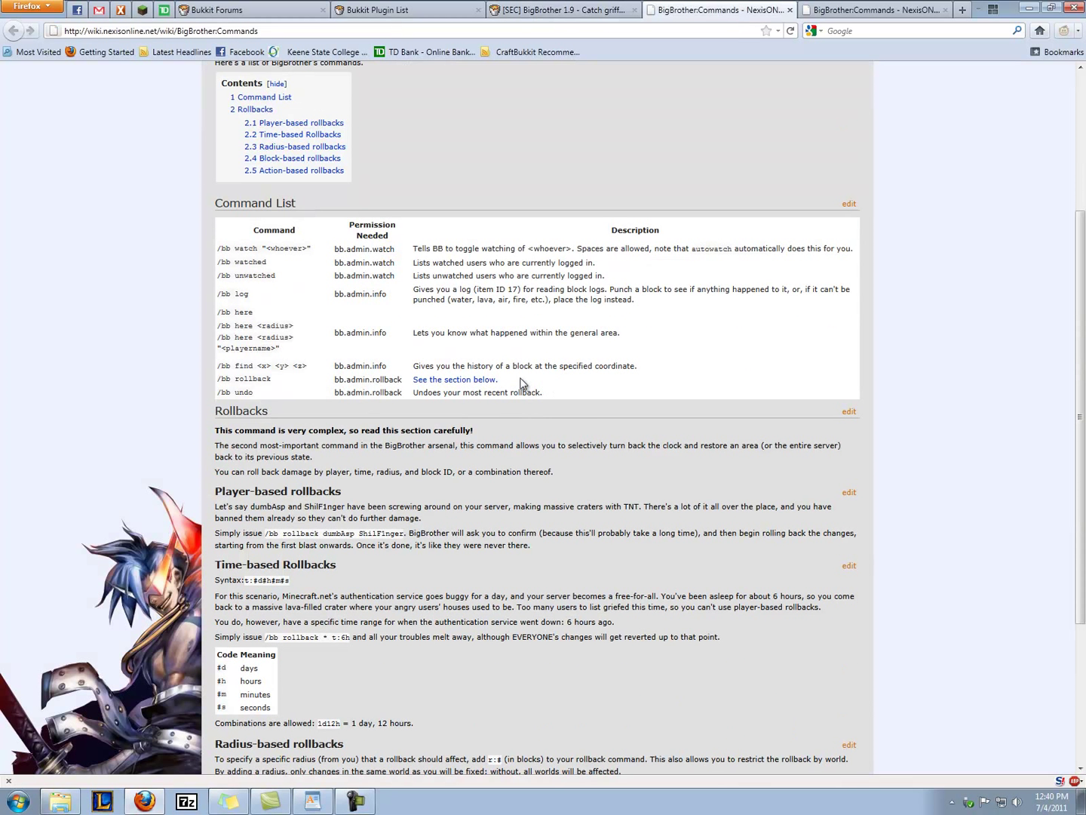
pyautogui.moveTo(253, 229); pyautogui.dragTo(307, 369)
pyautogui.click(313, 388)
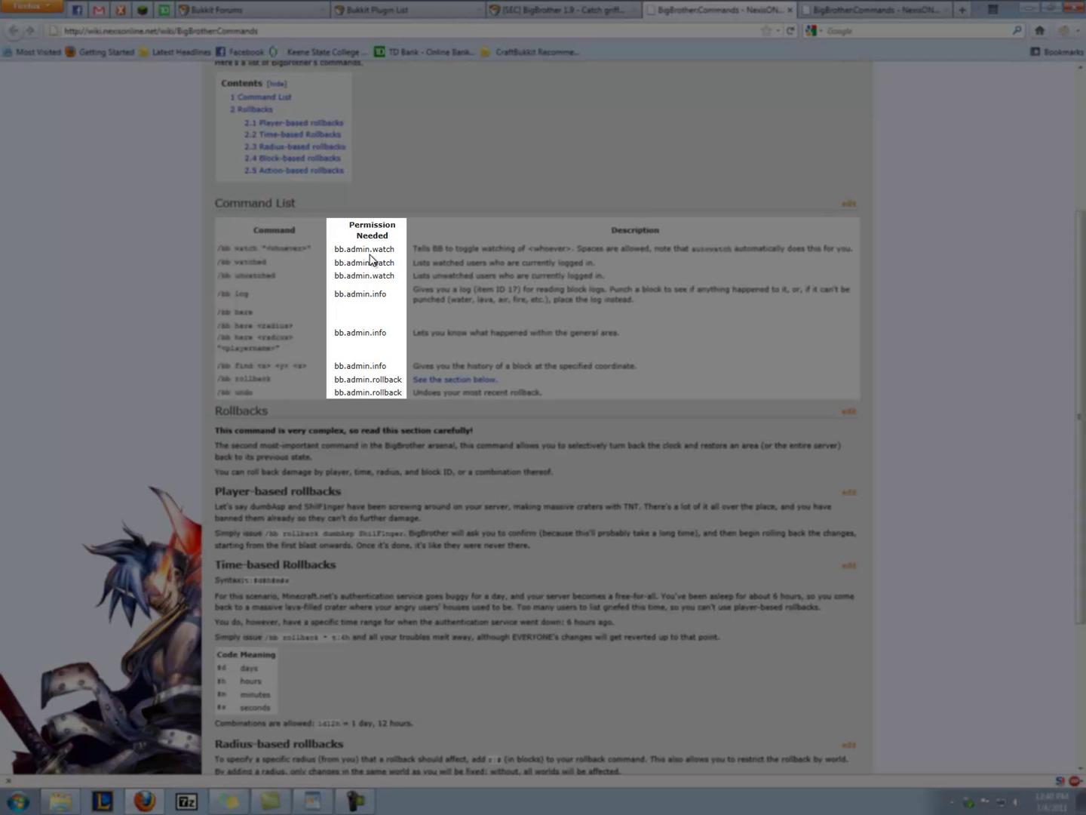
pyautogui.moveTo(443, 250); pyautogui.dragTo(590, 253)
pyautogui.click(535, 323)
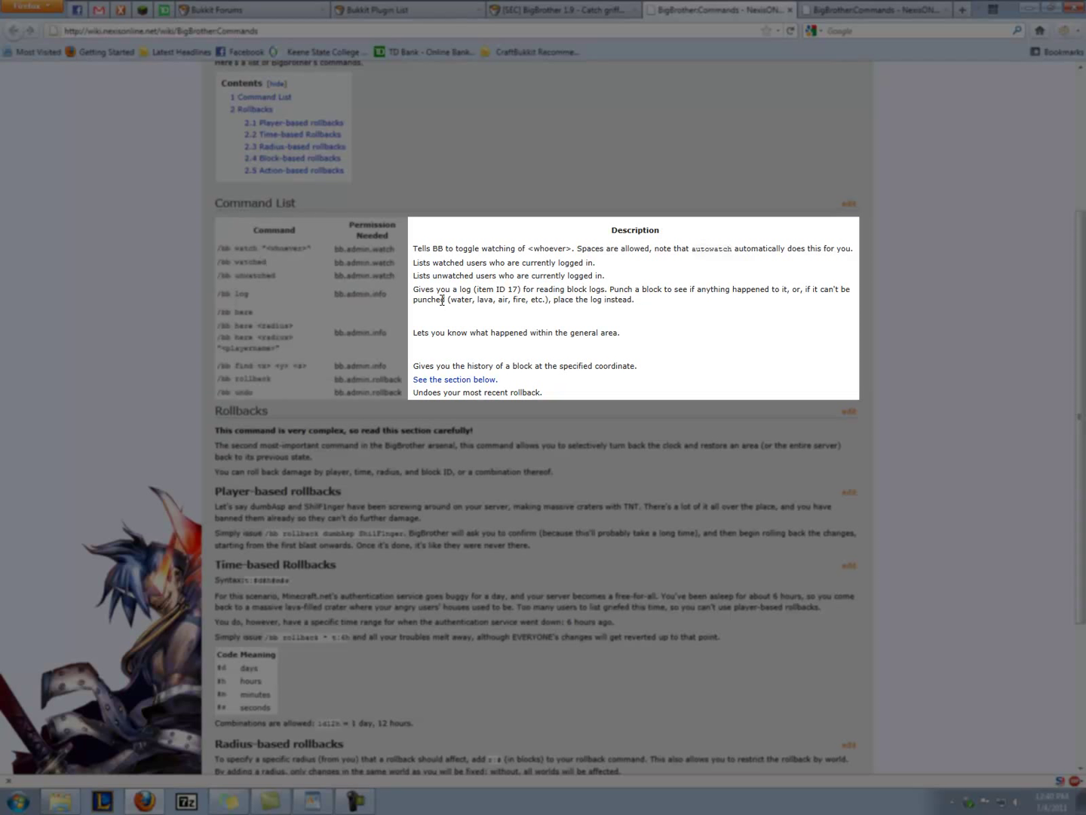
pyautogui.moveTo(350, 276); pyautogui.dragTo(359, 274)
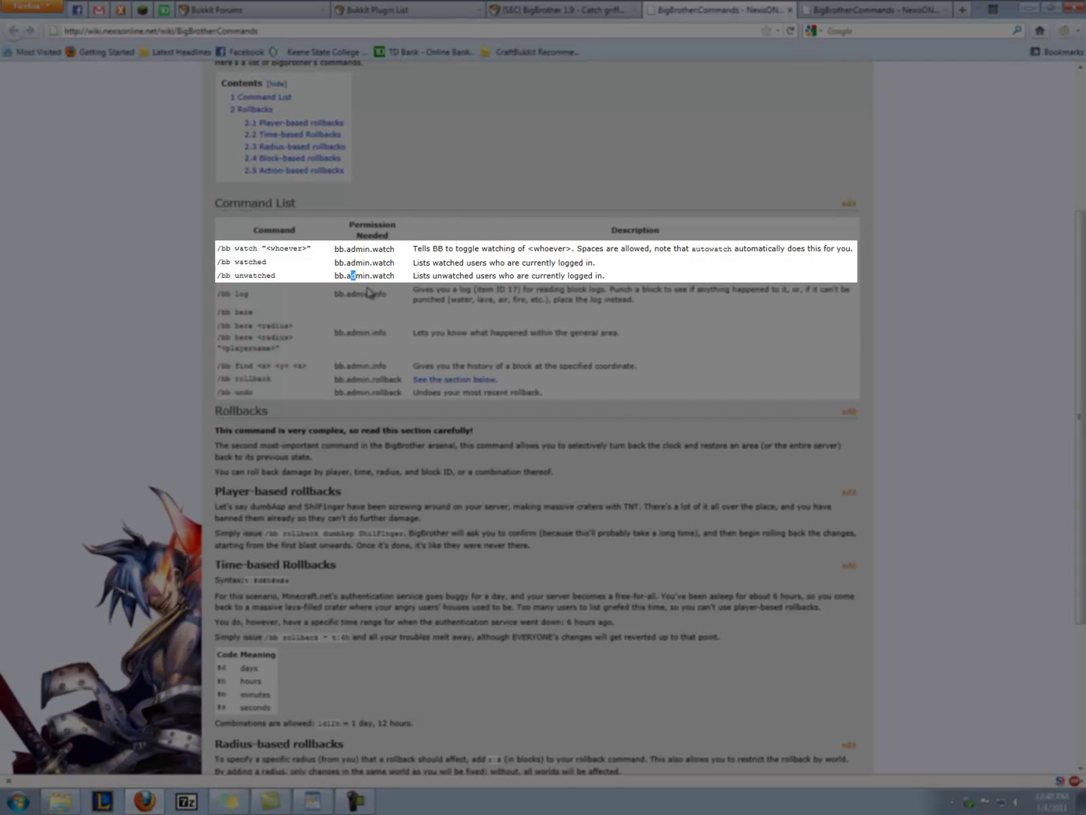
pyautogui.click(367, 289)
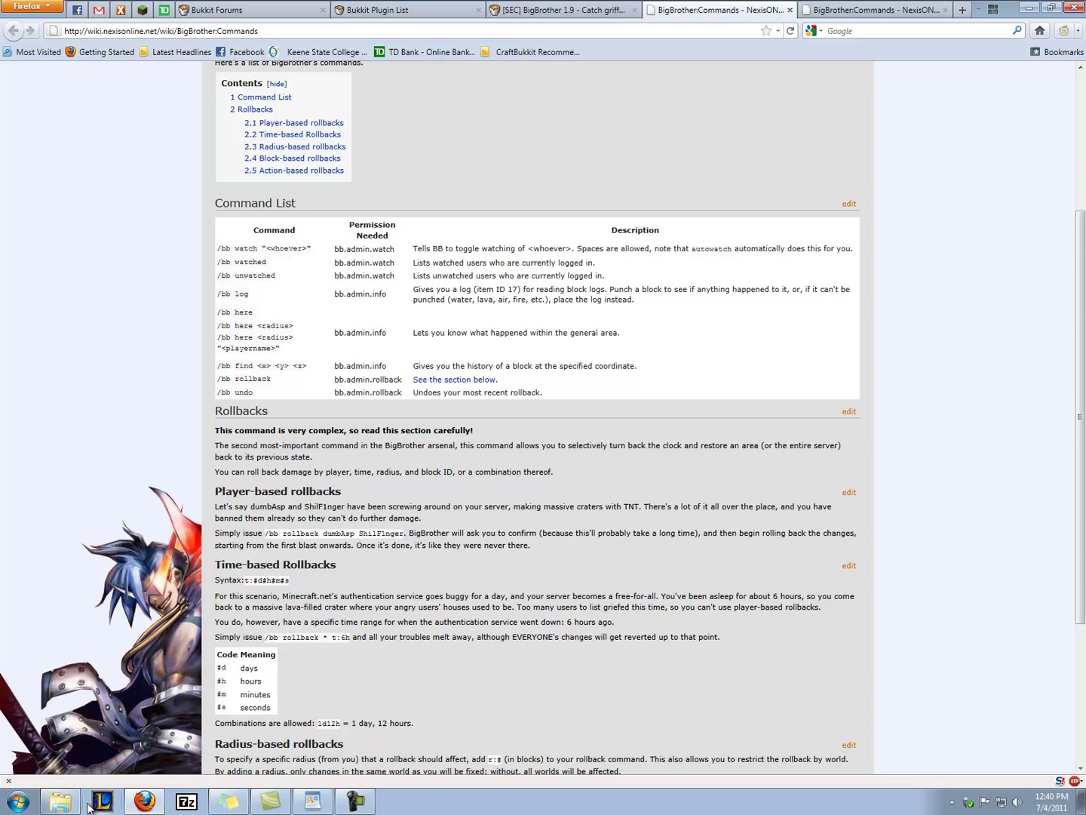
# Open groups.yml from the Minecraft Server's plugins\Permissions\world folder in Notepad++.
pyautogui.click(62, 801)
pyautogui.moveTo(217, 95); pyautogui.dragTo(332, 99)
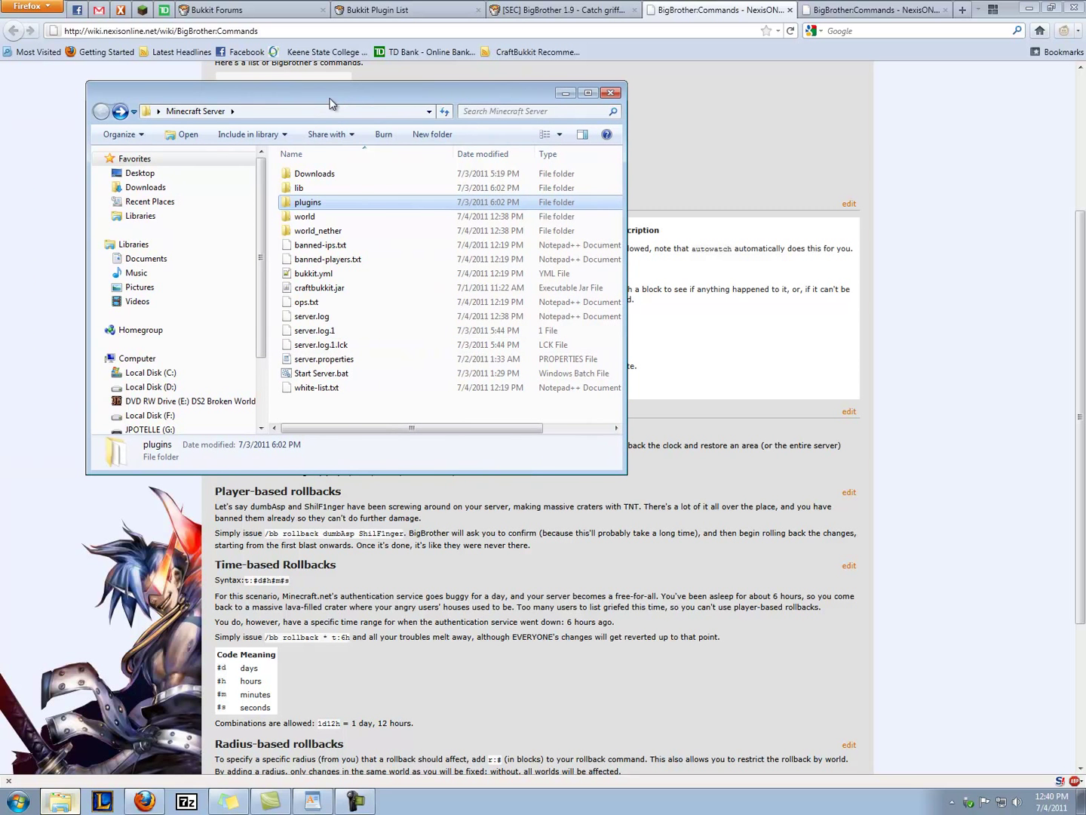
pyautogui.doubleClick(332, 202)
pyautogui.doubleClick(316, 188)
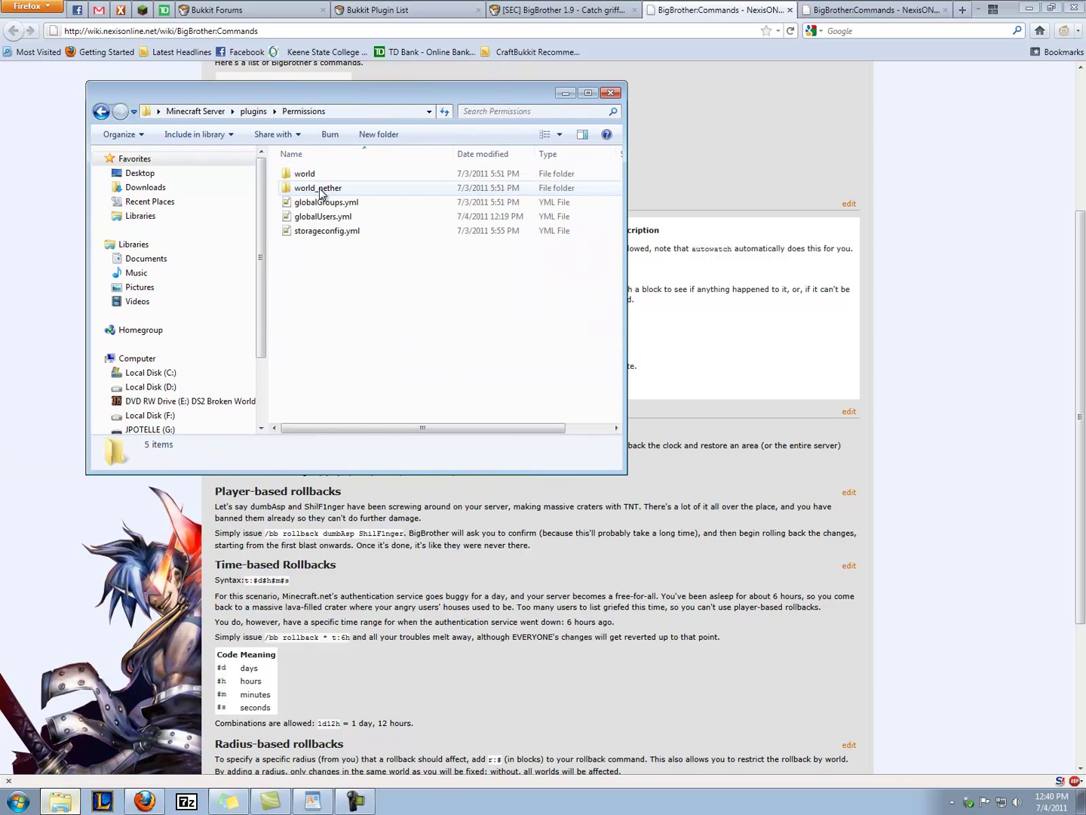
pyautogui.doubleClick(305, 175)
pyautogui.click(310, 176)
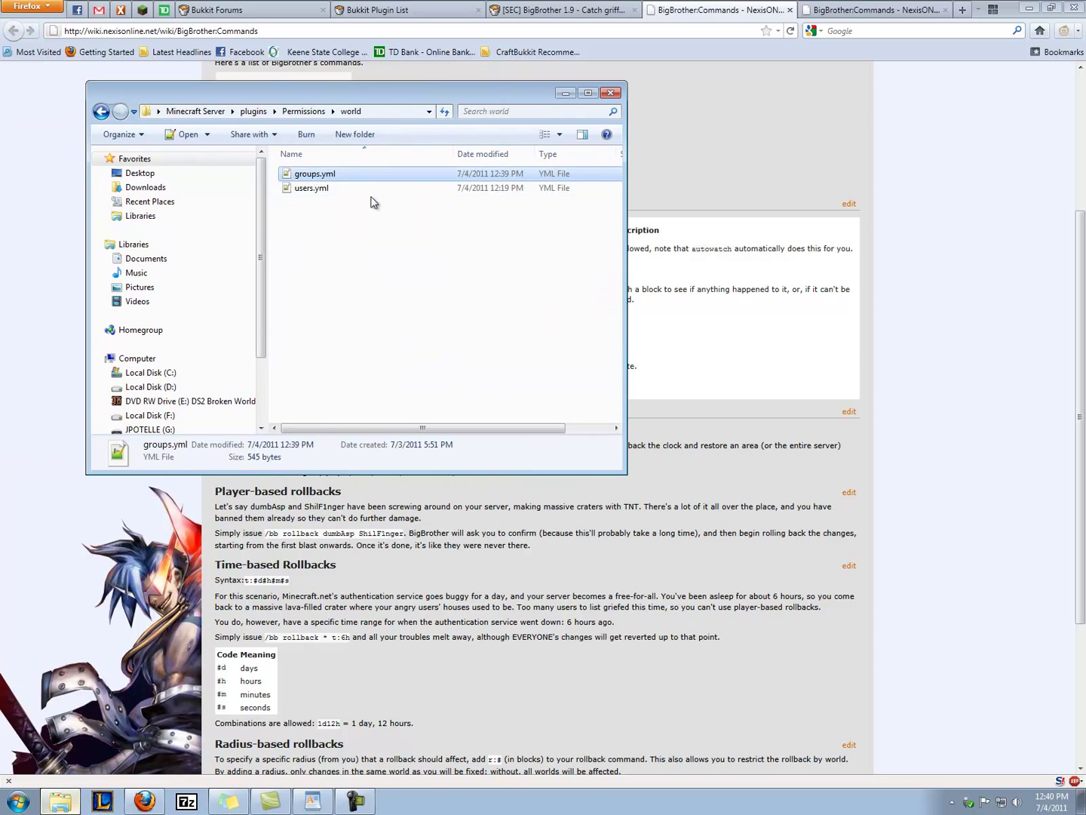
pyautogui.rightClick(333, 175)
pyautogui.click(425, 258)
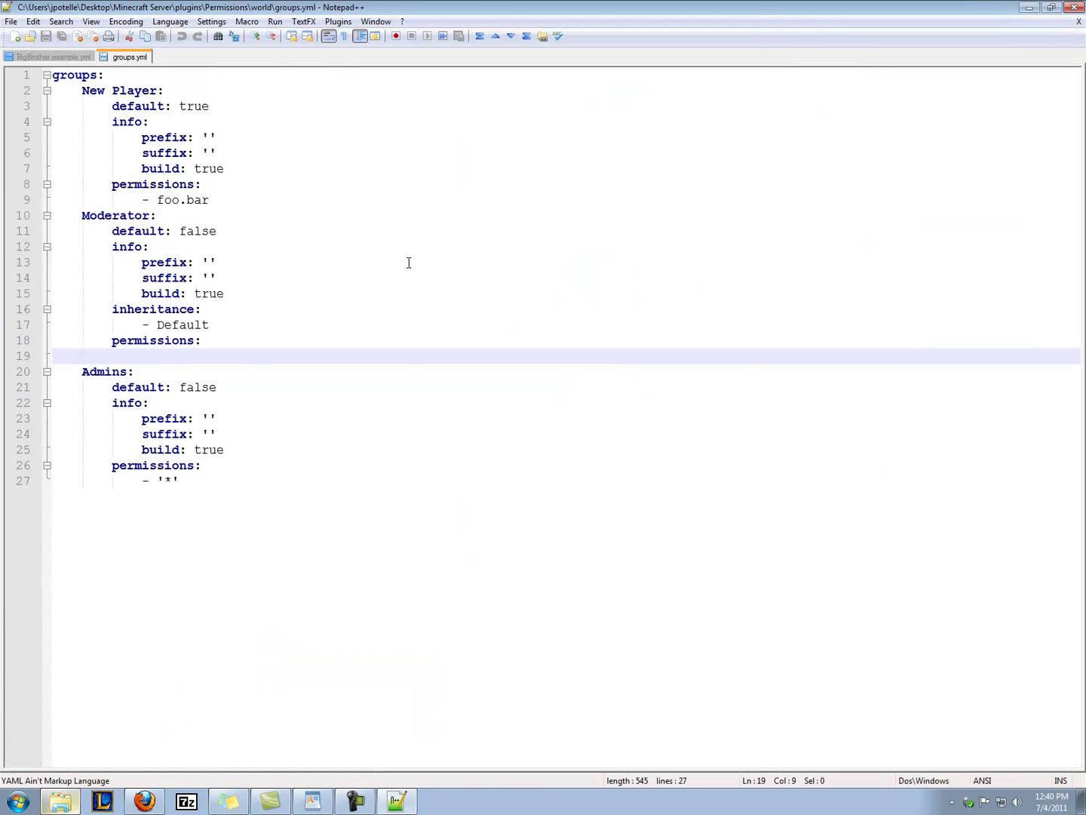
# Arrange the groups.yml editor window below the wiki's command list so both can be read together.
pyautogui.click(1050, 7)
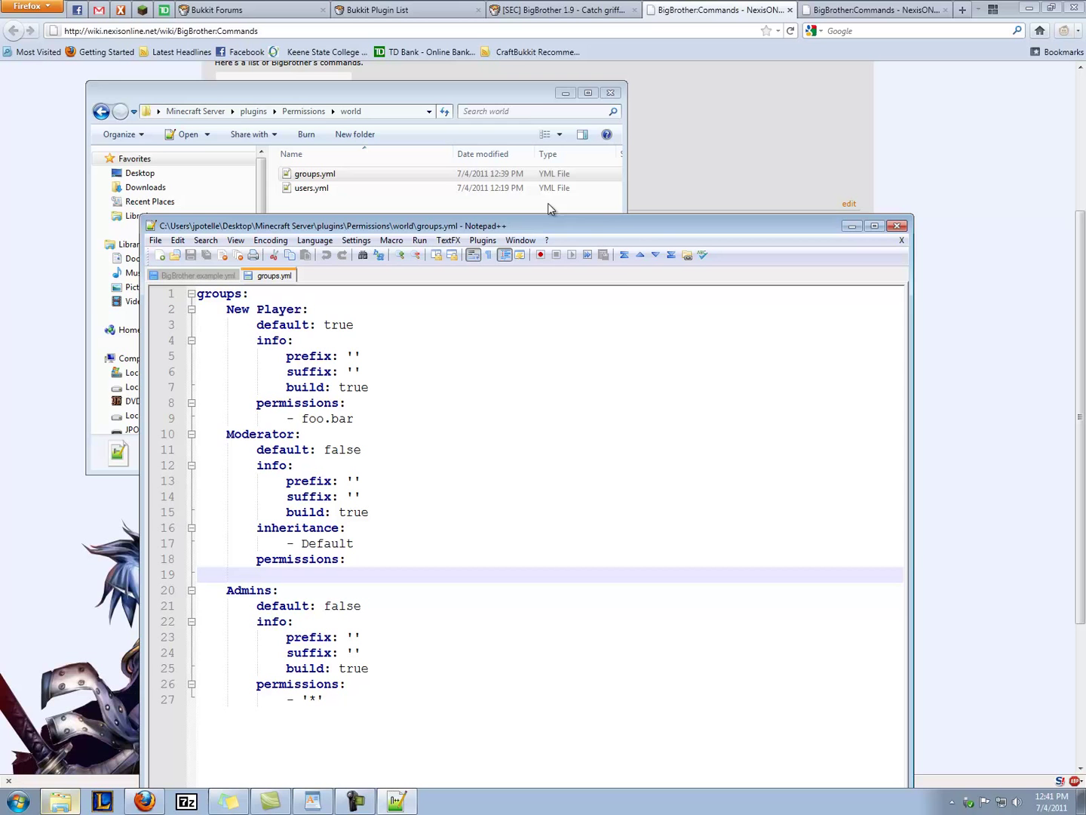
pyautogui.click(566, 92)
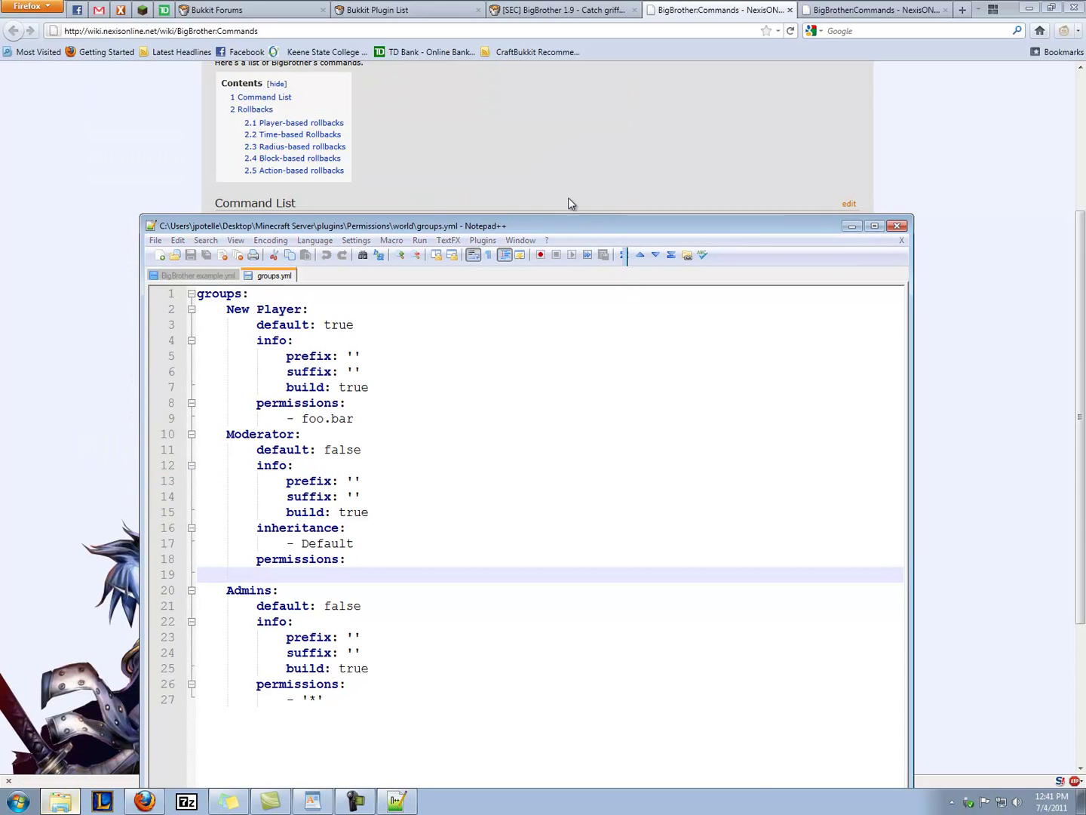
pyautogui.scroll(-10, 790, 192)
pyautogui.moveTo(613, 223); pyautogui.dragTo(639, 268)
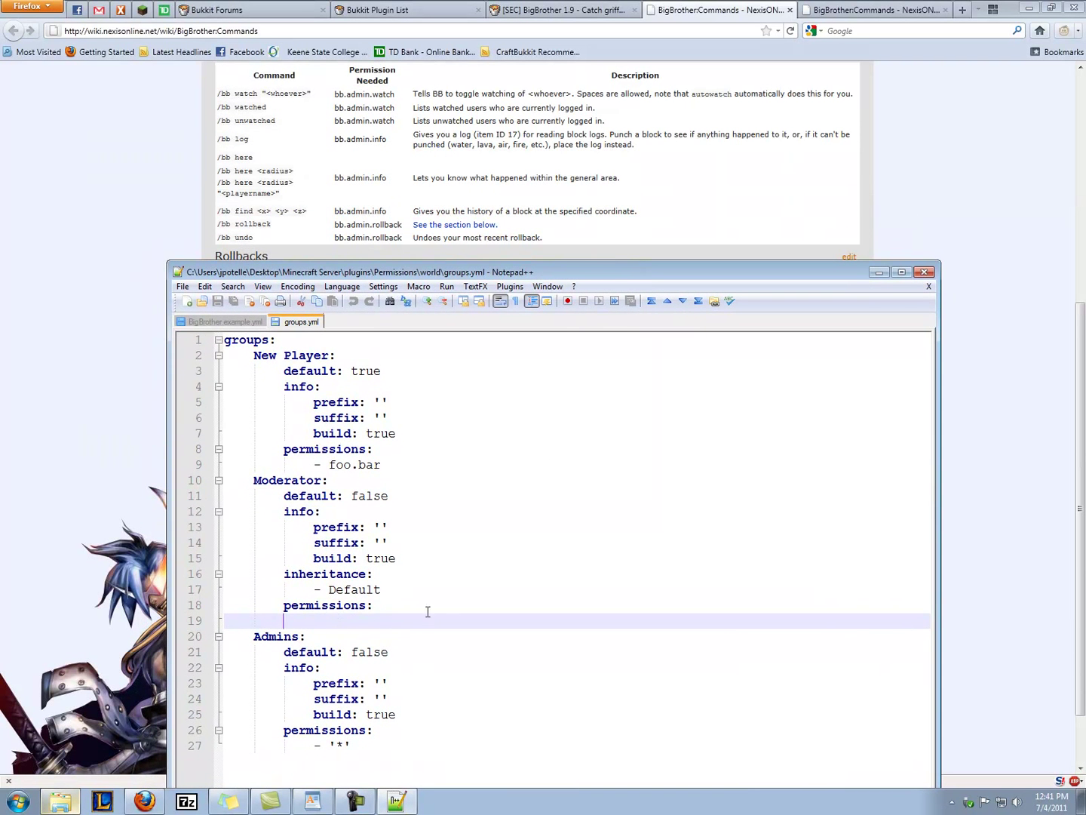
# Add the entry "- bb.admin.info" under the Moderator group's permissions, leaving no blank line before Admins.
pyautogui.press('BackSpace')
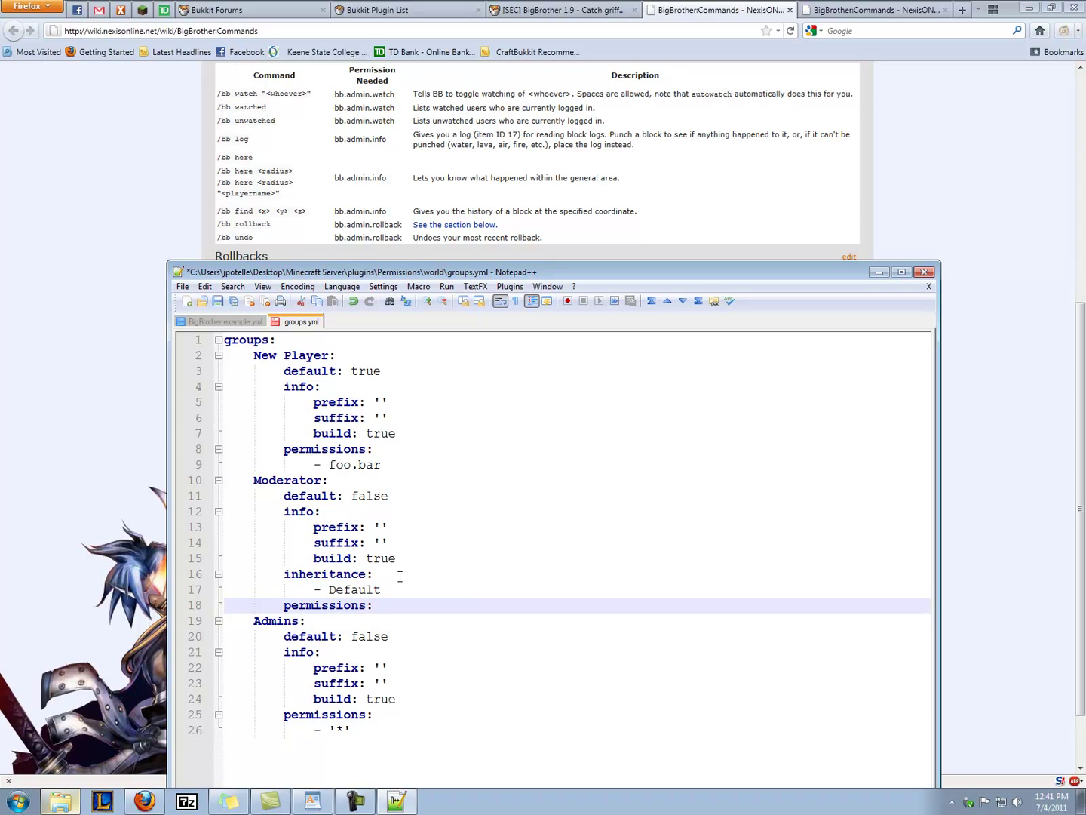
pyautogui.click(288, 480)
pyautogui.click(387, 605)
pyautogui.press('Return')
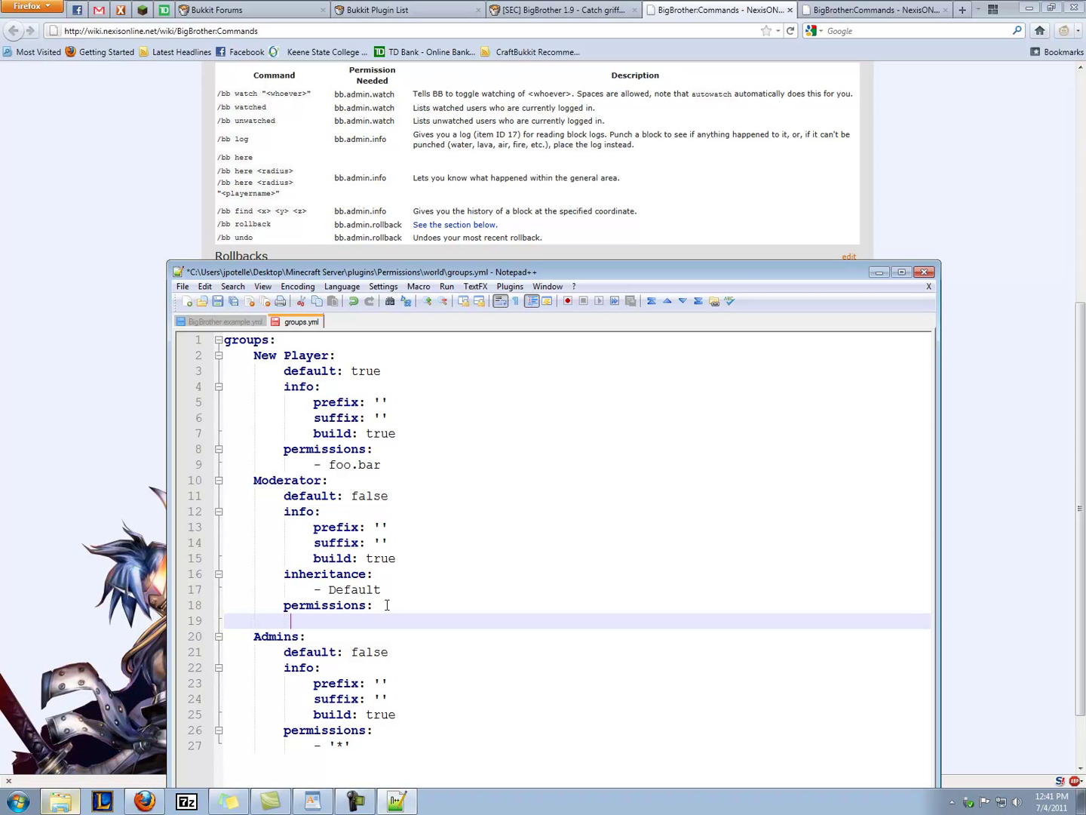
pyautogui.press('Tab')
pyautogui.write('-bbb.admin.info')
pyautogui.press('Return')
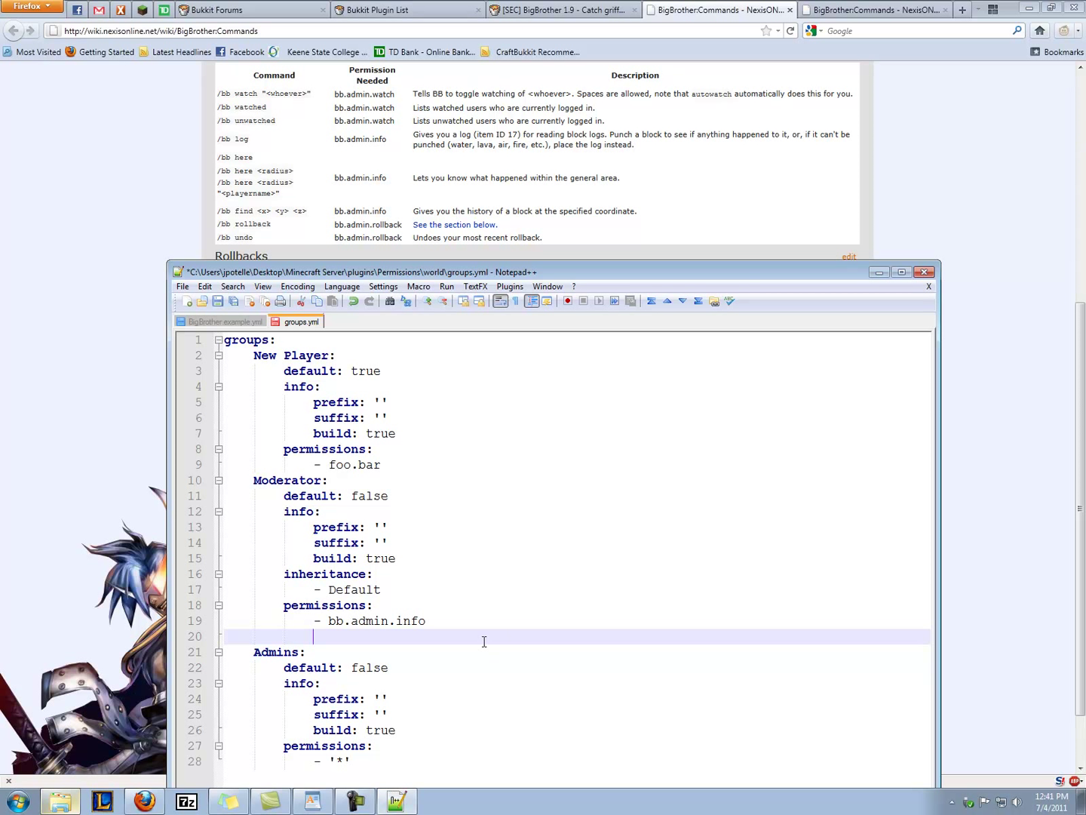
pyautogui.press('BackSpace')
pyautogui.press('BackSpace')
pyautogui.press('BackSpace')
pyautogui.press('BackSpace')
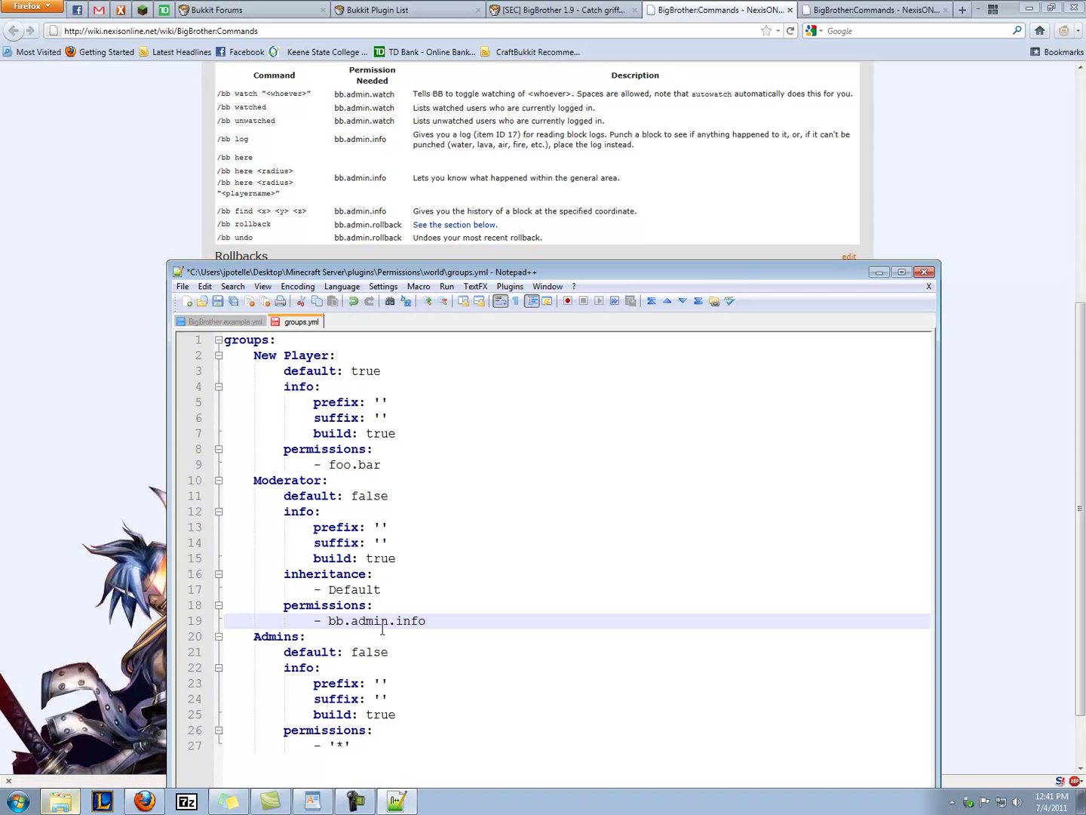
# Add a second Moderator permission, "- bb.admin.rollback", reusing the first entry's prefix, and save groups.yml.
pyautogui.moveTo(393, 620); pyautogui.dragTo(221, 621)
pyautogui.hotkey('ctrl', 'c')
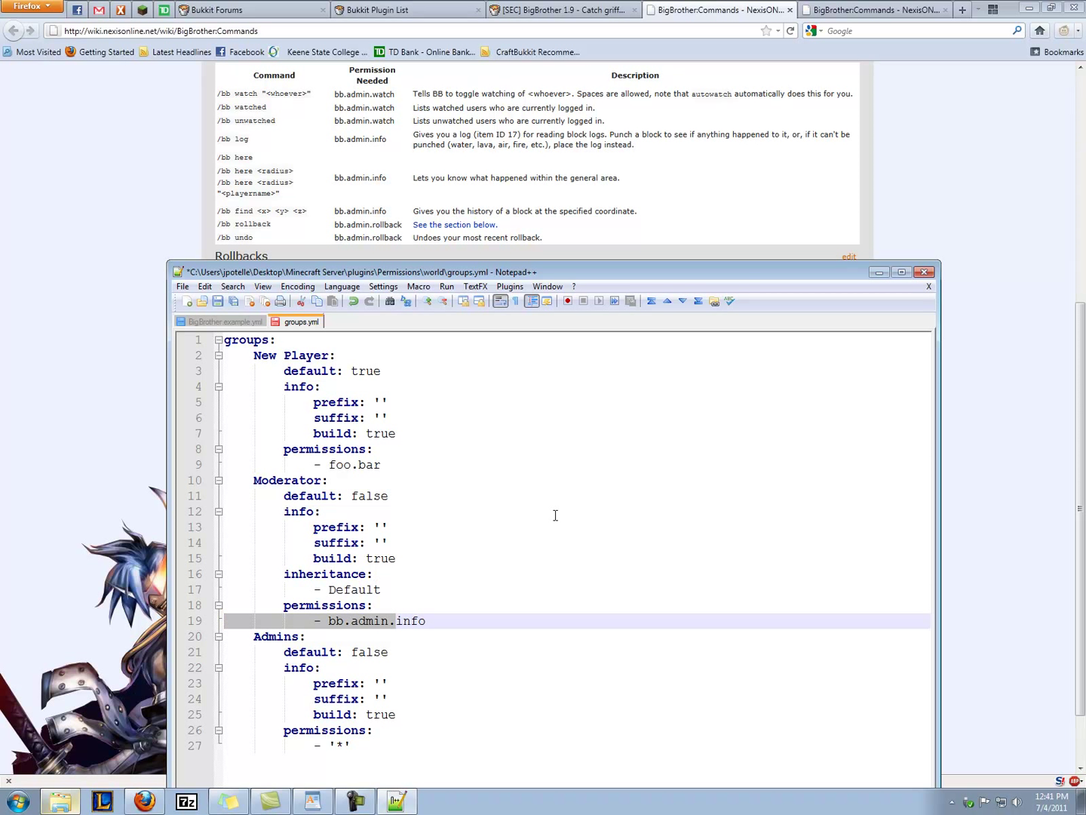
pyautogui.click(444, 620)
pyautogui.press('Return')
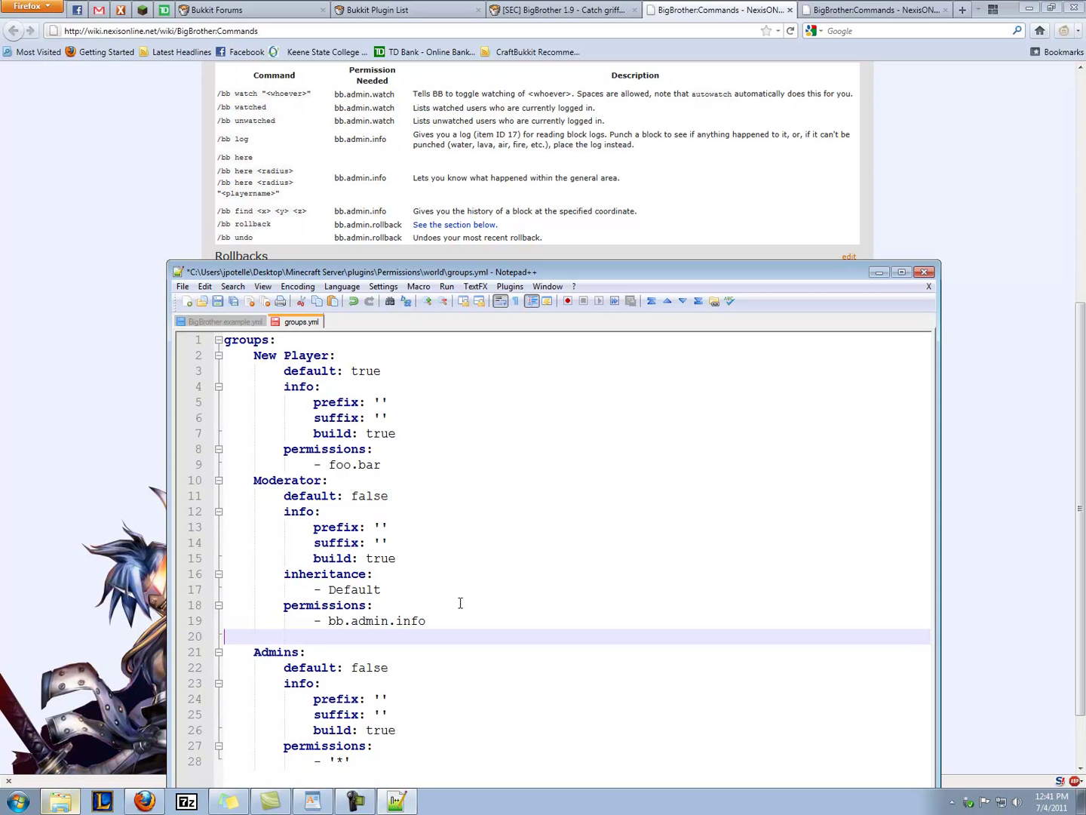
pyautogui.hotkey('ctrl', 'v')
pyautogui.write('rollback')
pyautogui.hotkey('ctrl', 's')
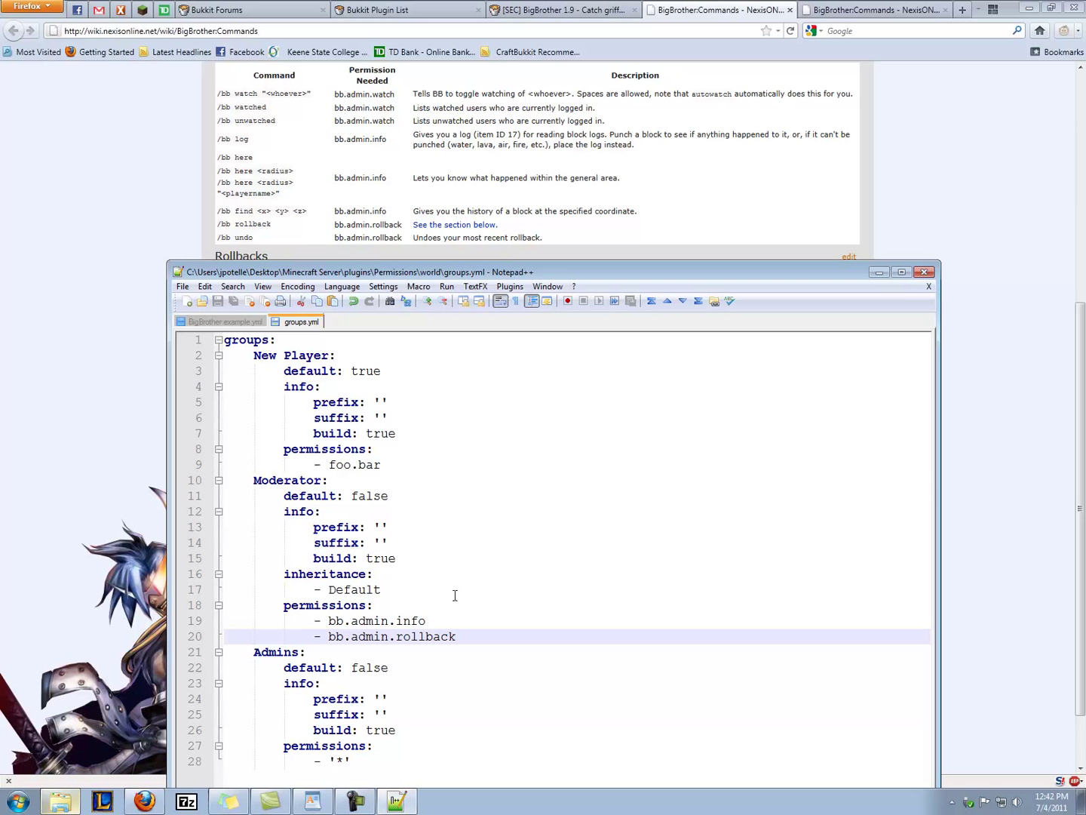
# Close groups.yml and BigBrother.example.yml, and minimize the text editor.
pyautogui.click(927, 289)
pyautogui.click(927, 289)
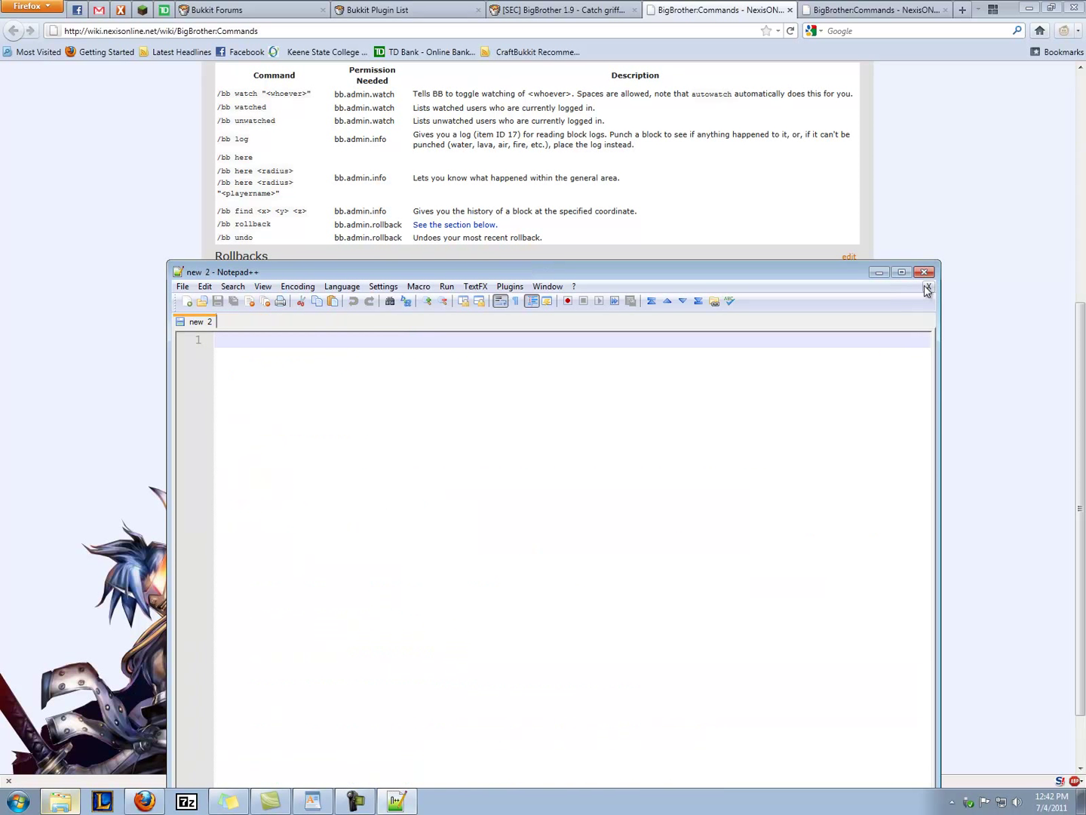
pyautogui.click(879, 272)
# Copy groups.yml from the Permissions world folder into world_nether, replacing the existing file.
pyautogui.click(59, 801)
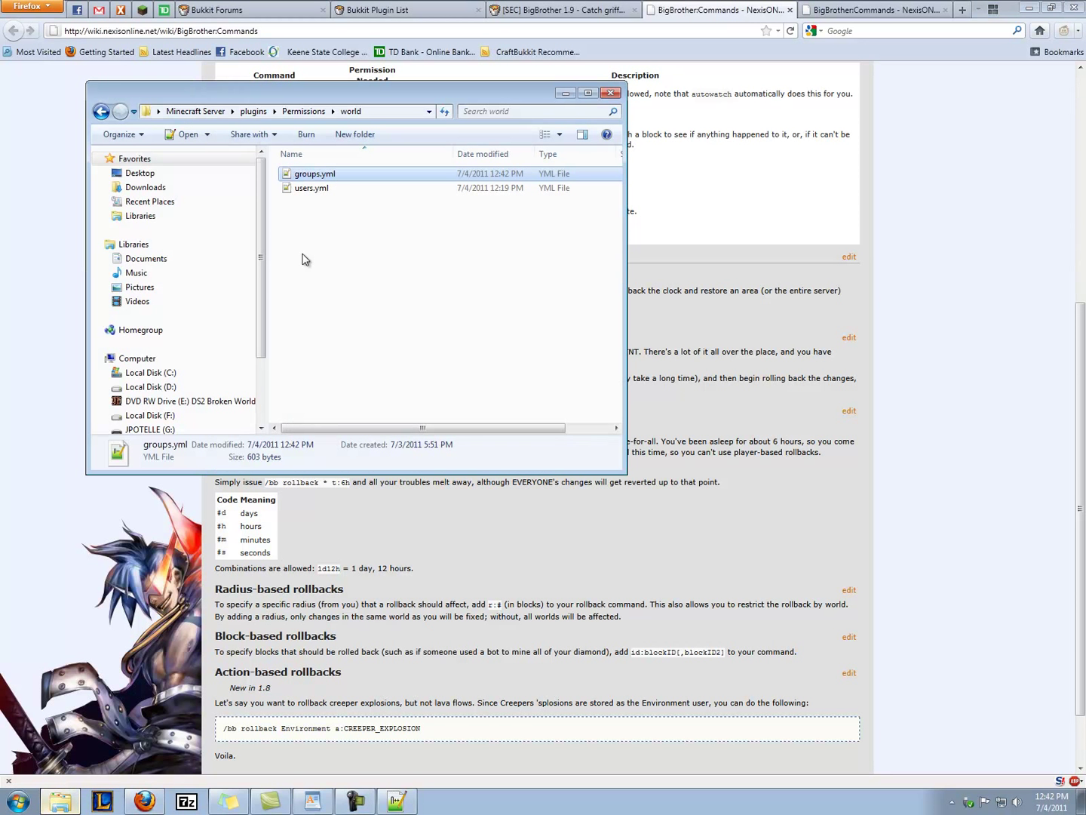
pyautogui.click(341, 178)
pyautogui.press('Escape')
pyautogui.click(321, 112)
pyautogui.doubleClick(325, 190)
pyautogui.hotkey('ctrl', 'v')
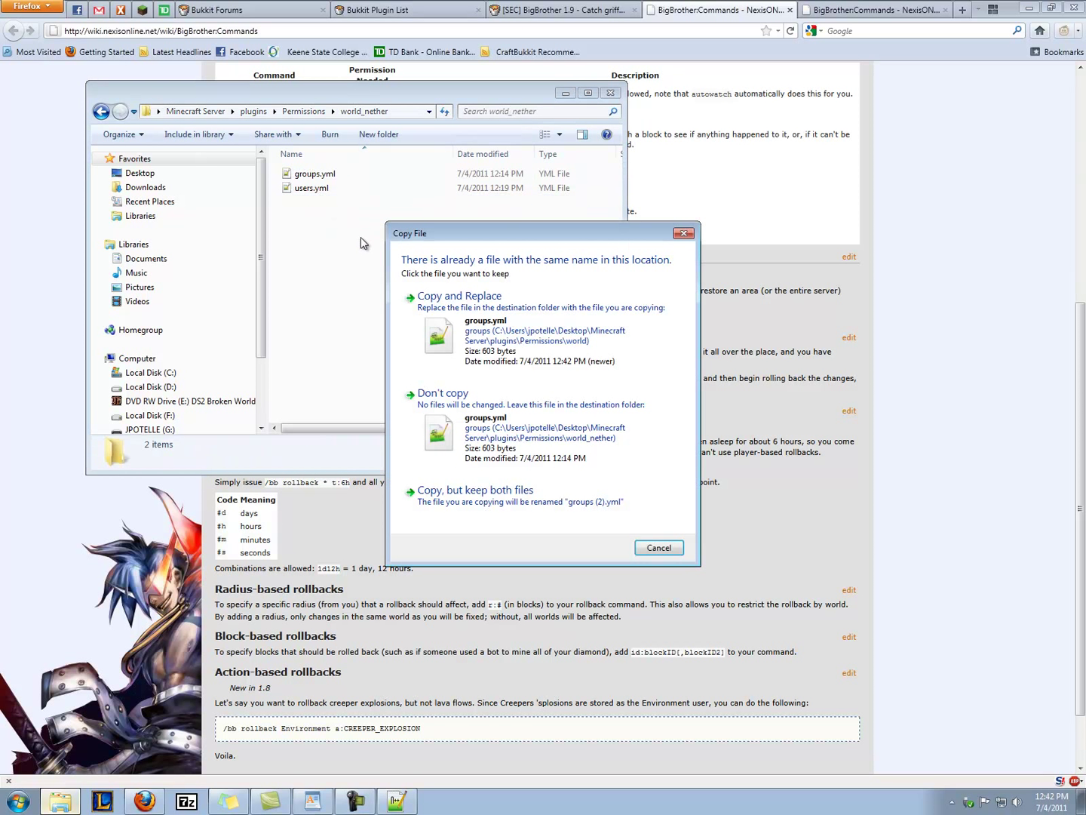
pyautogui.click(472, 332)
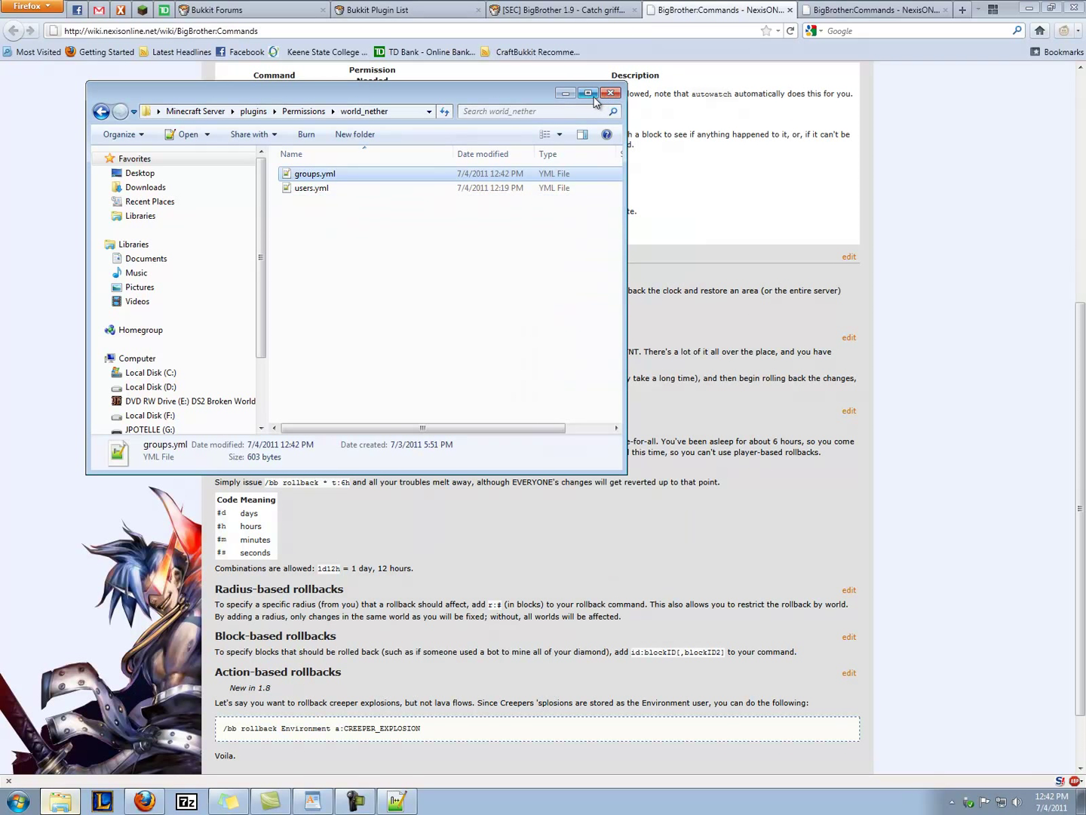
# Go back to the plugins folder, open the BigBrother folder and select BigBrother.example.yml.
pyautogui.press('BackSpace')
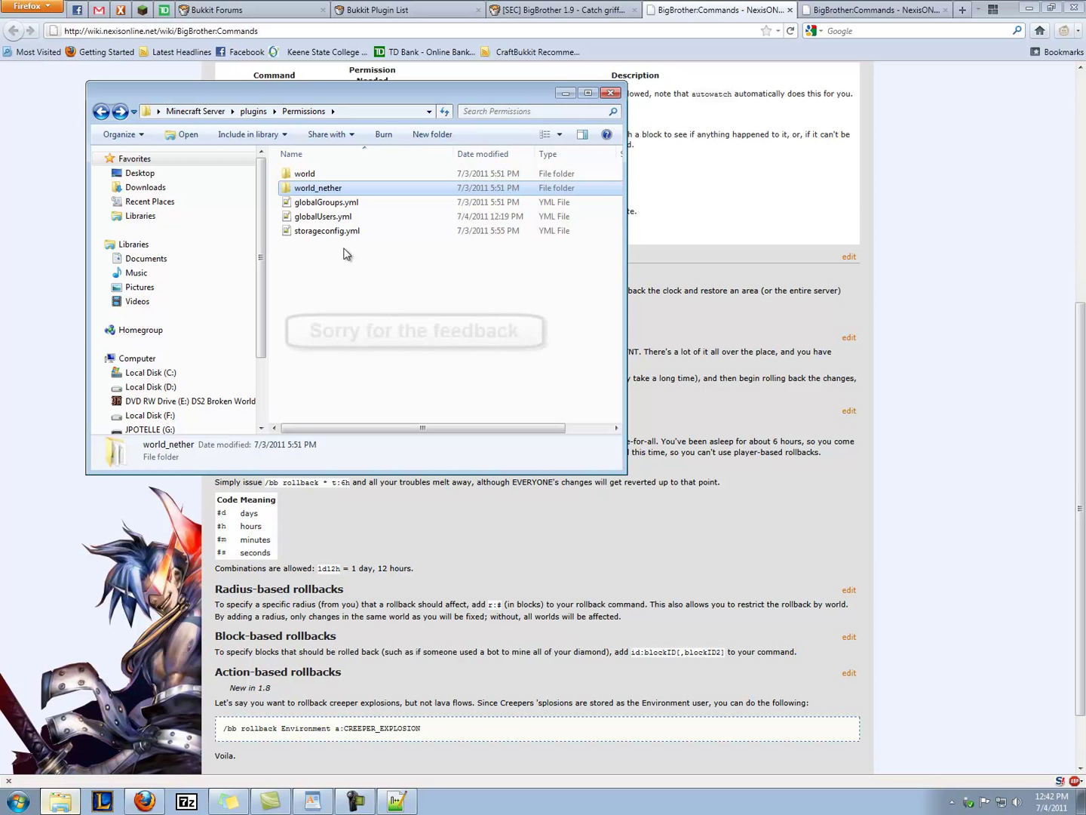
pyautogui.press('BackSpace')
pyautogui.press('BackSpace')
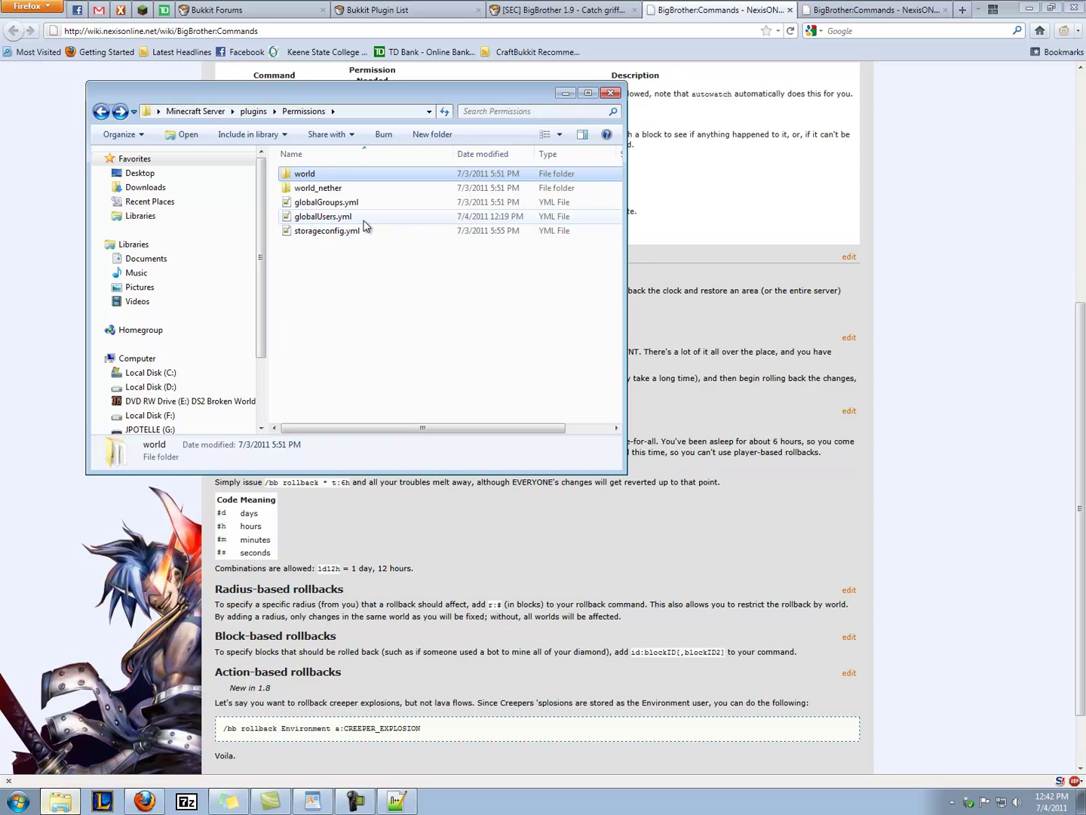
pyautogui.click(391, 265)
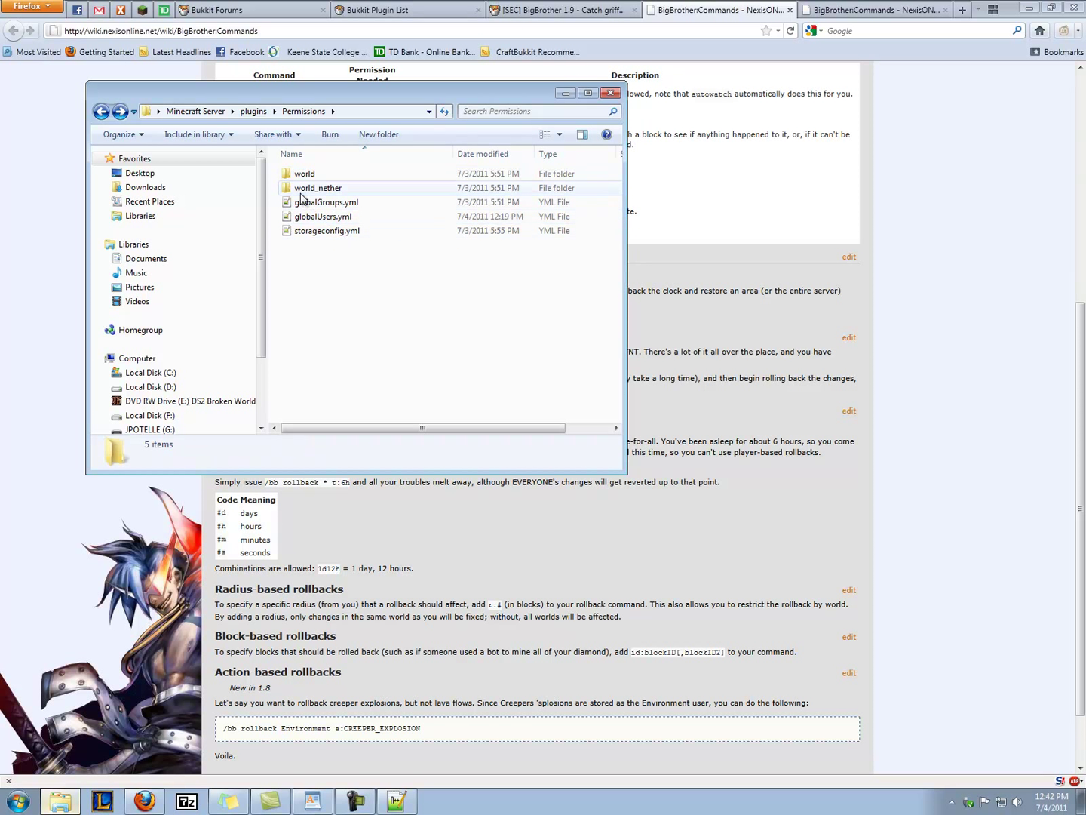
pyautogui.press('BackSpace')
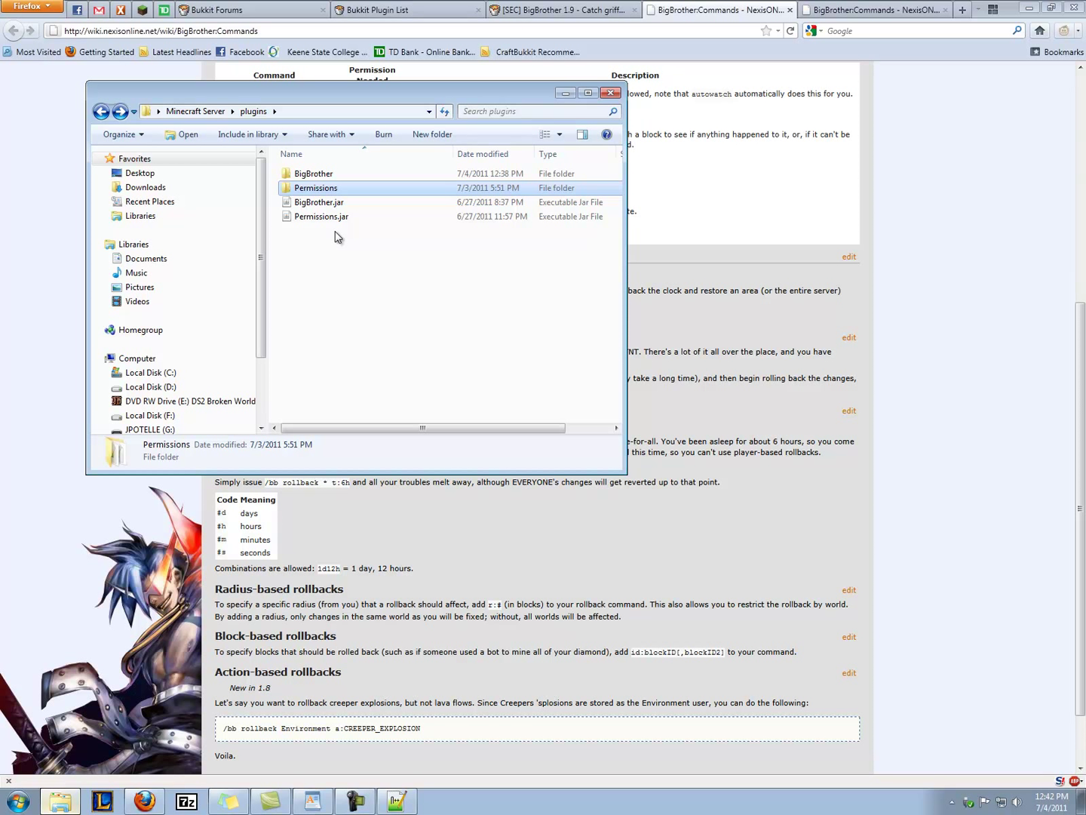
pyautogui.click(316, 175)
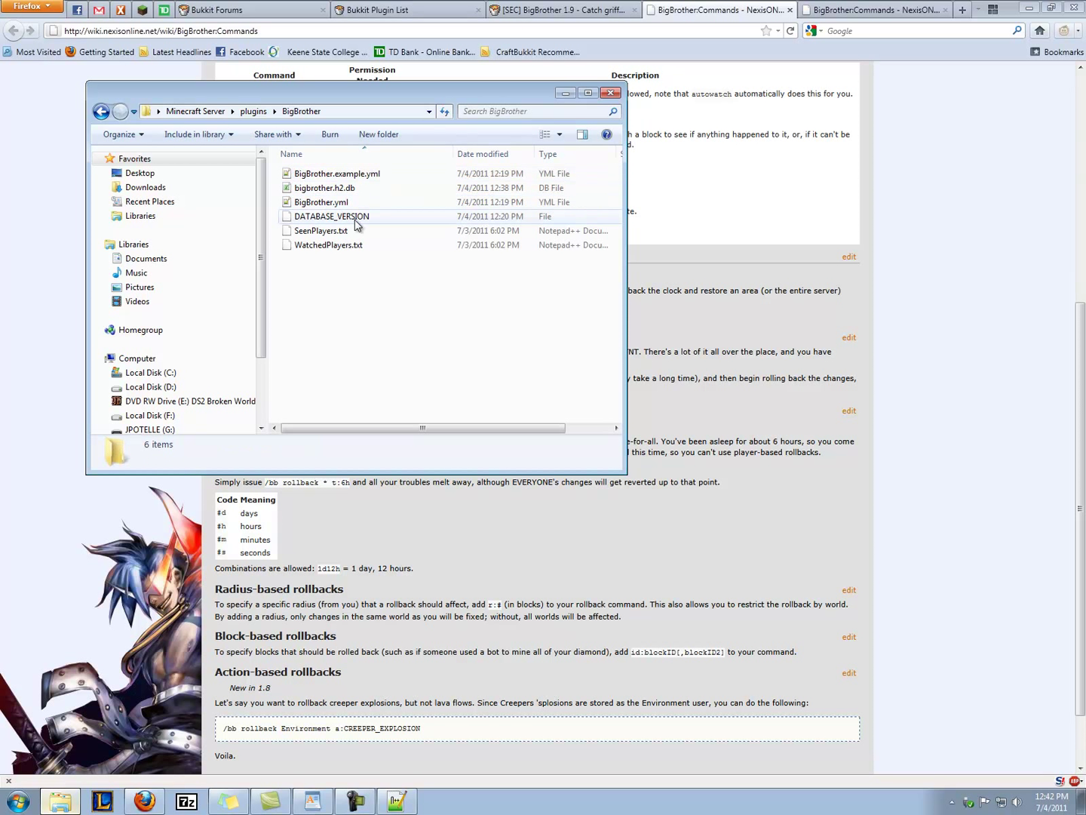
pyautogui.click(350, 174)
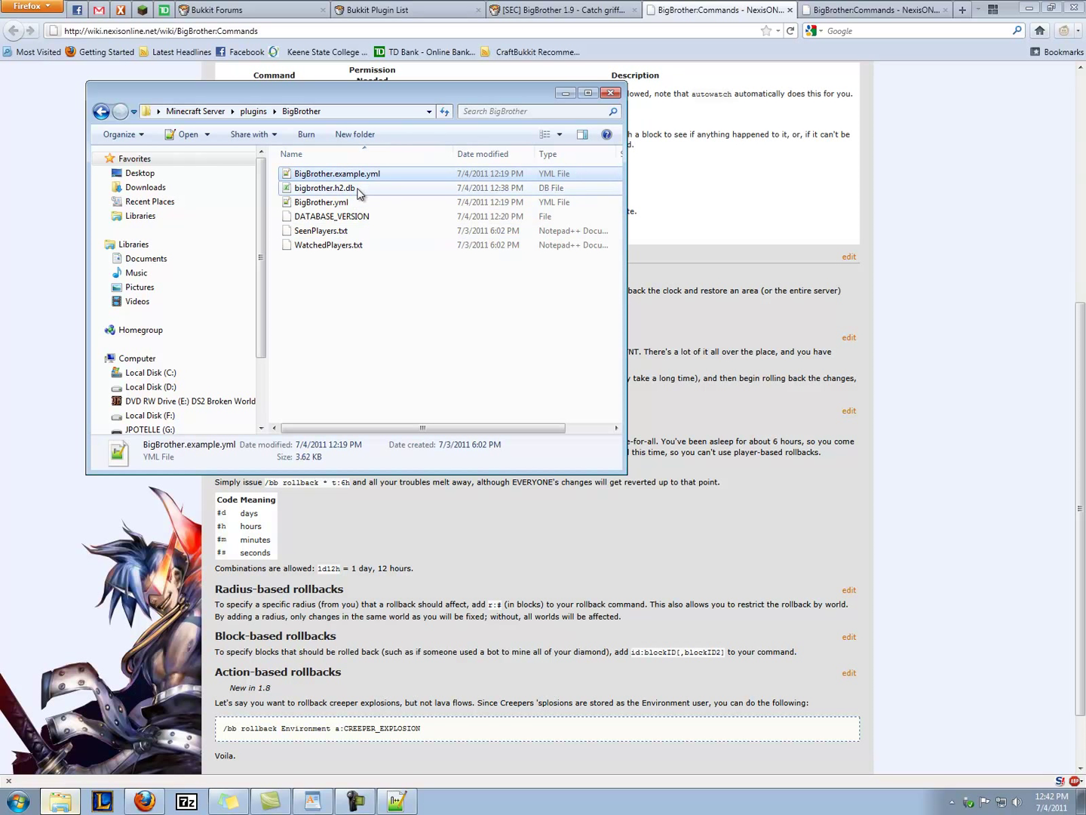
# Open BigBrother.yml from the BigBrother folder in Notepad++.
pyautogui.click(359, 193)
pyautogui.click(355, 204)
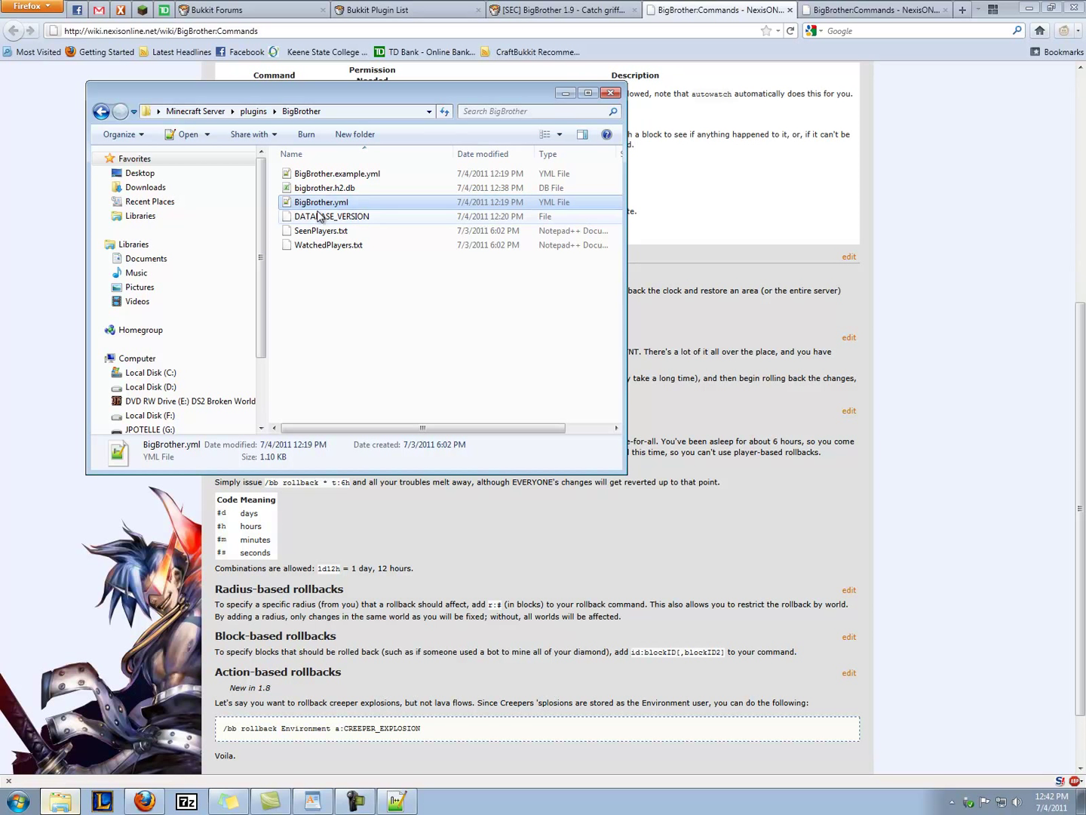
pyautogui.rightClick(287, 201)
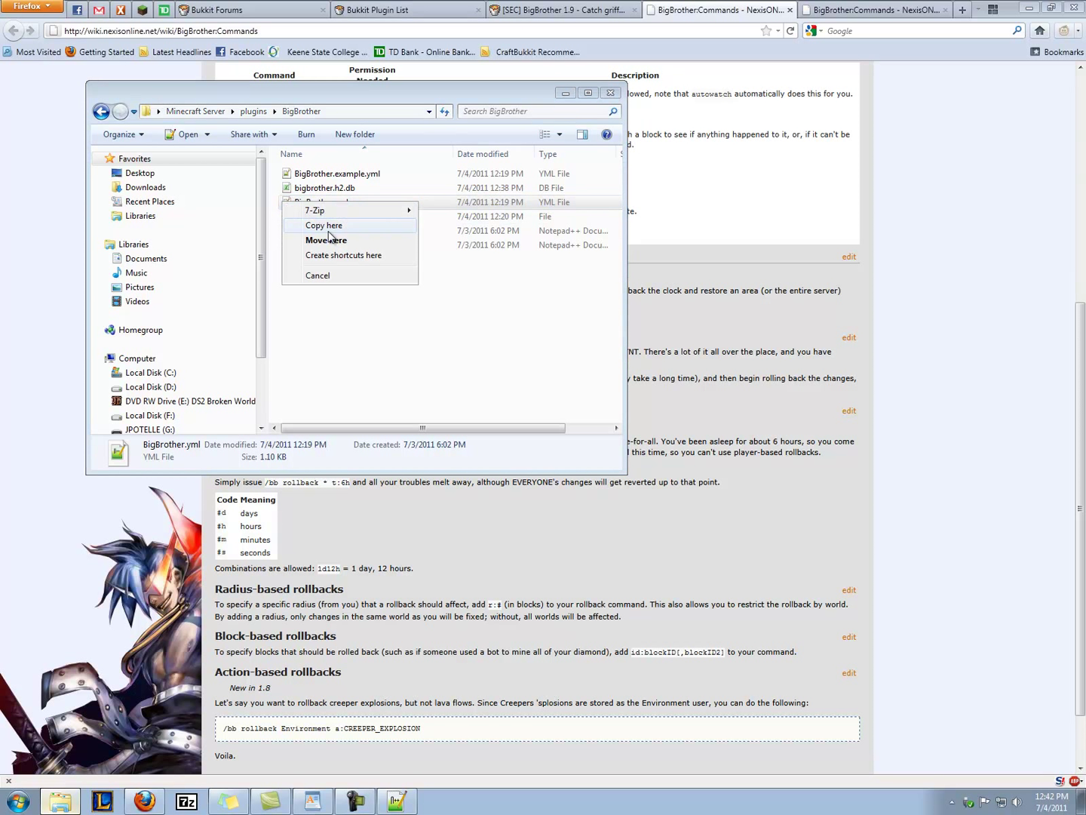
pyautogui.click(455, 245)
pyautogui.rightClick(301, 205)
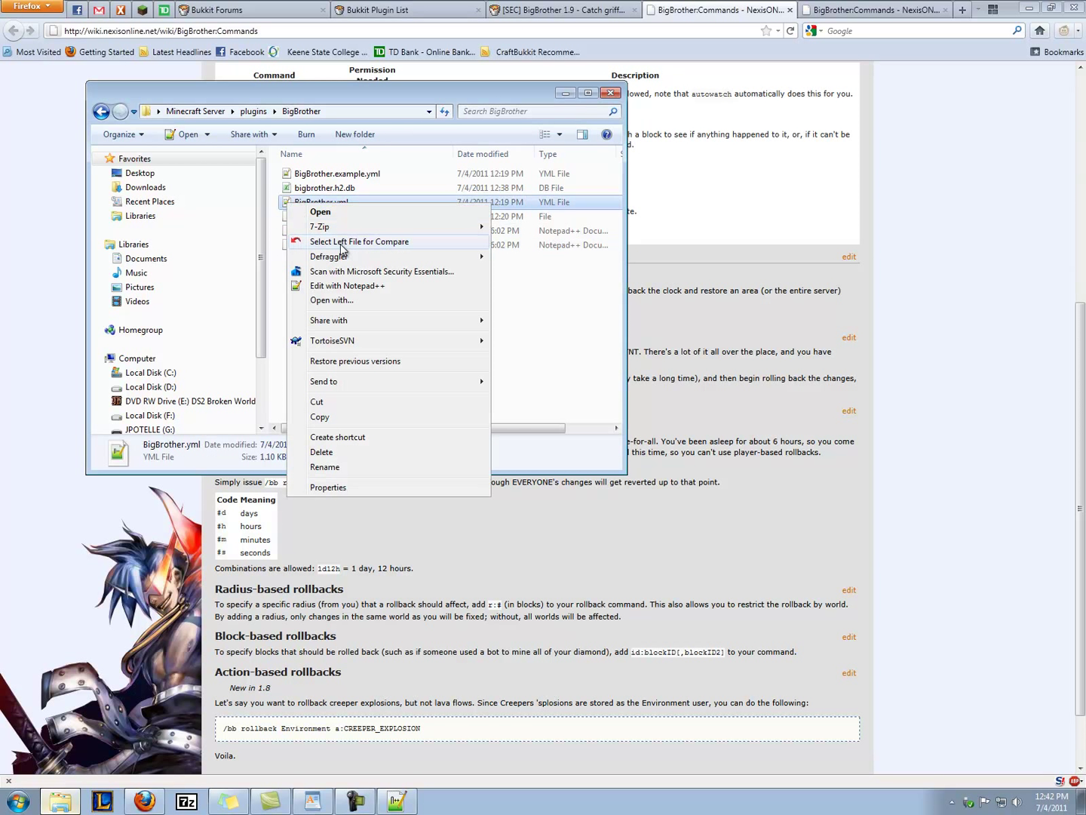
pyautogui.click(359, 286)
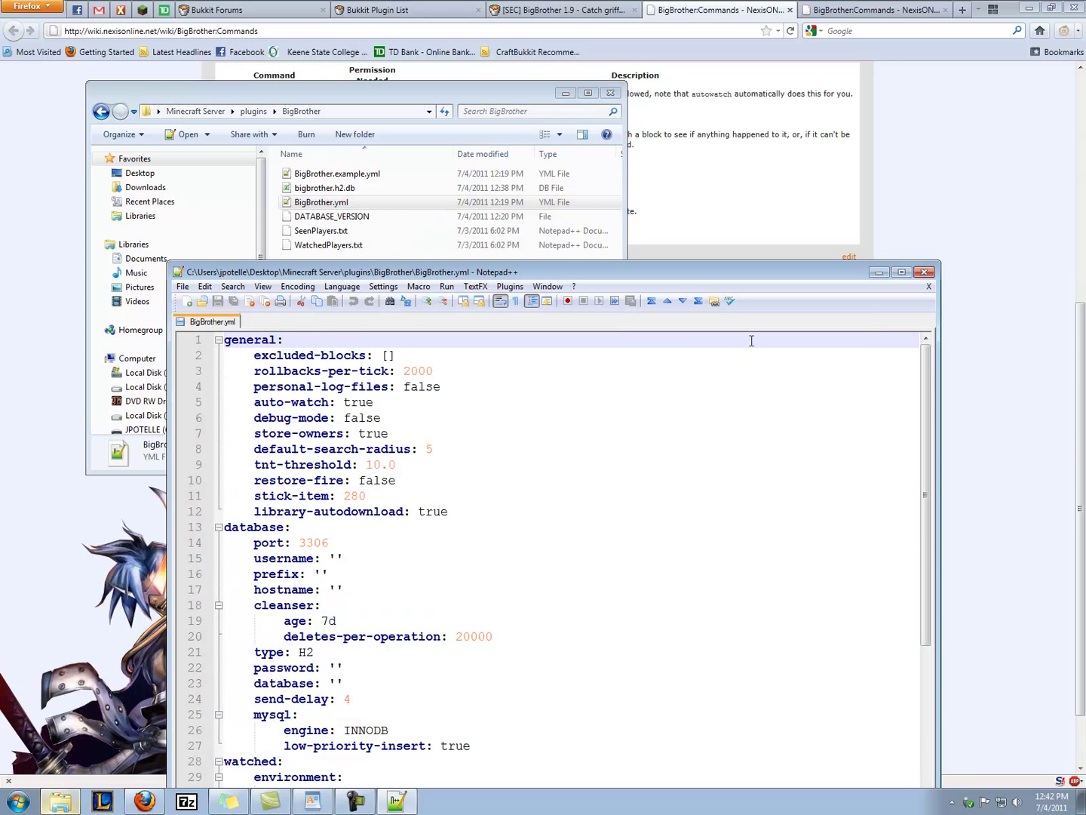
# Look through the general, database and watched settings in BigBrother.yml and close the file.
pyautogui.scroll(-7, 743, 350)
pyautogui.scroll(7, 739, 354)
pyautogui.scroll(-7, 562, 416)
pyautogui.scroll(7, 536, 419)
pyautogui.scroll(-5, 340, 397)
pyautogui.scroll(5, 528, 362)
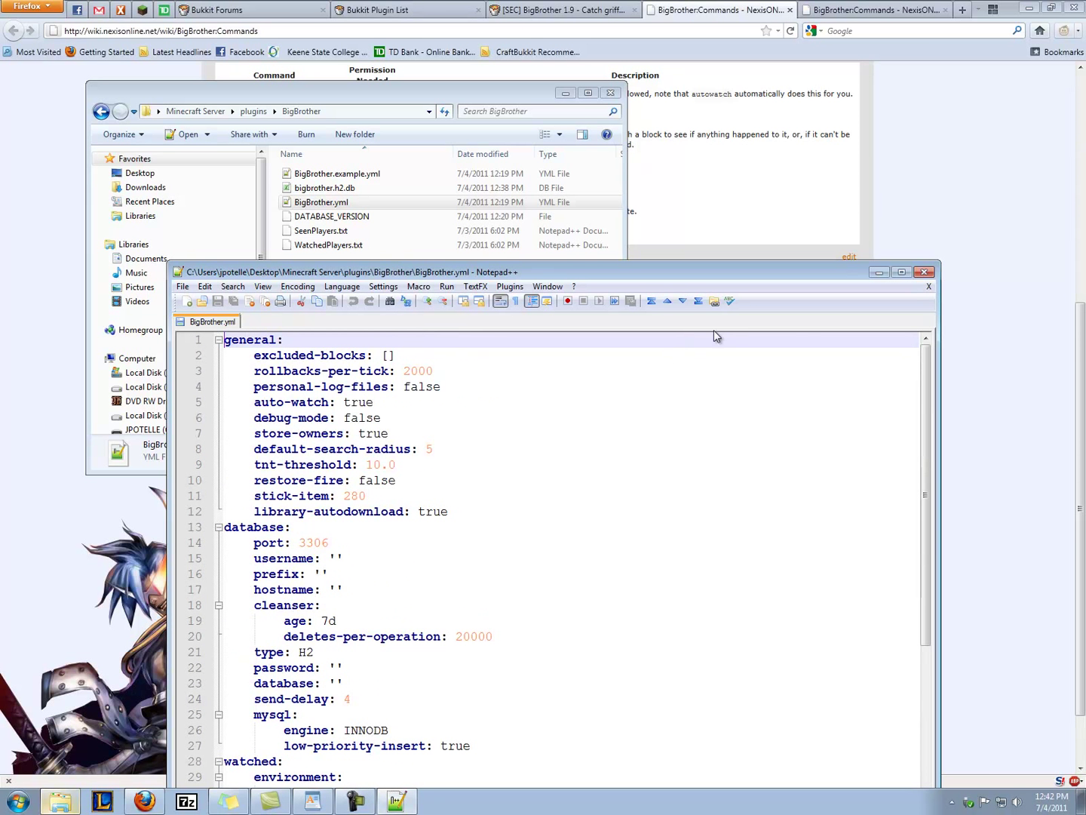
pyautogui.click(929, 286)
# Open BigBrother.example.yml in Notepad++ and move the editor window up so more lines show.
pyautogui.click(356, 174)
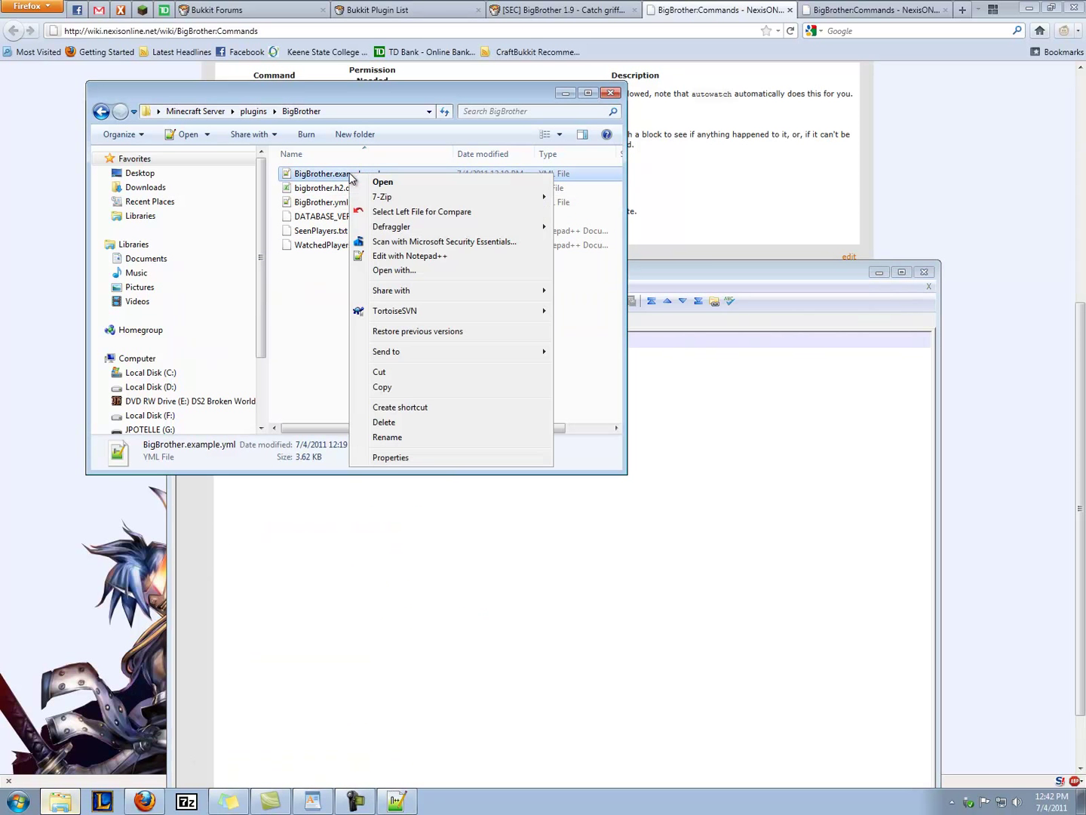
pyautogui.rightClick(350, 174)
pyautogui.click(432, 256)
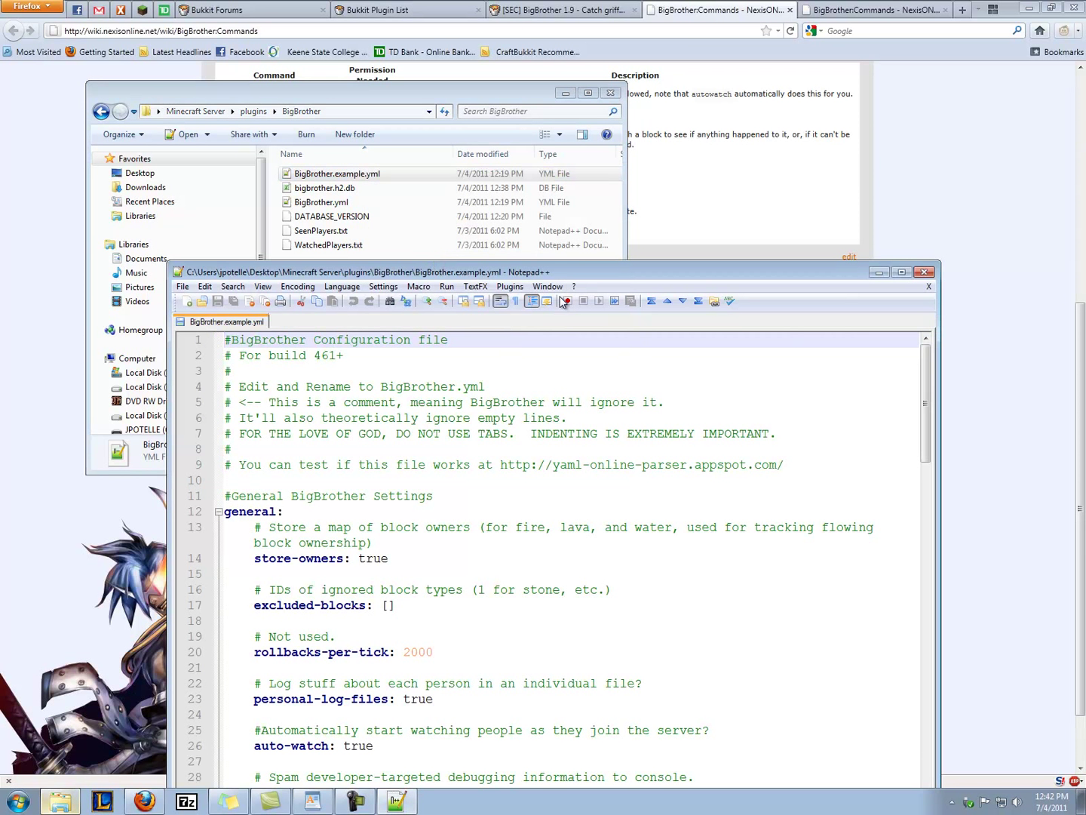
pyautogui.moveTo(691, 261); pyautogui.dragTo(680, 85)
pyautogui.moveTo(926, 219); pyautogui.dragTo(893, 165)
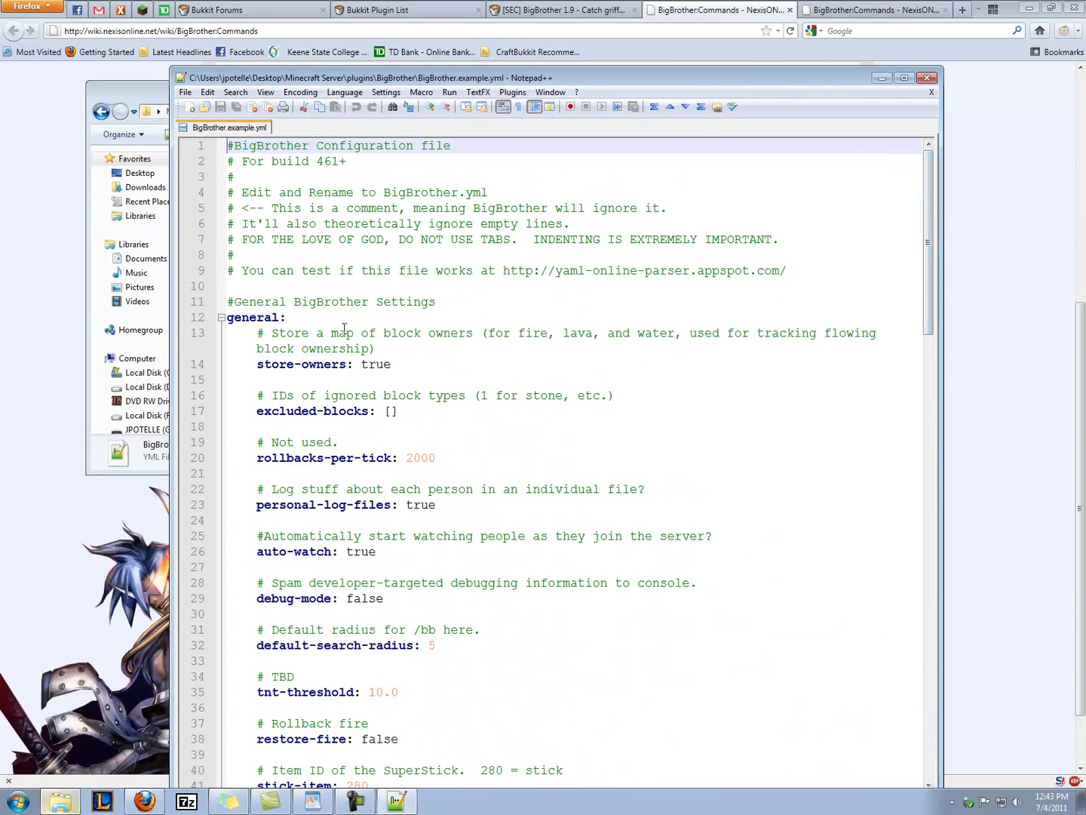
# Examine the header comments of BigBrother.example.yml, highlighting the warning about not using tabs.
pyautogui.click(263, 317)
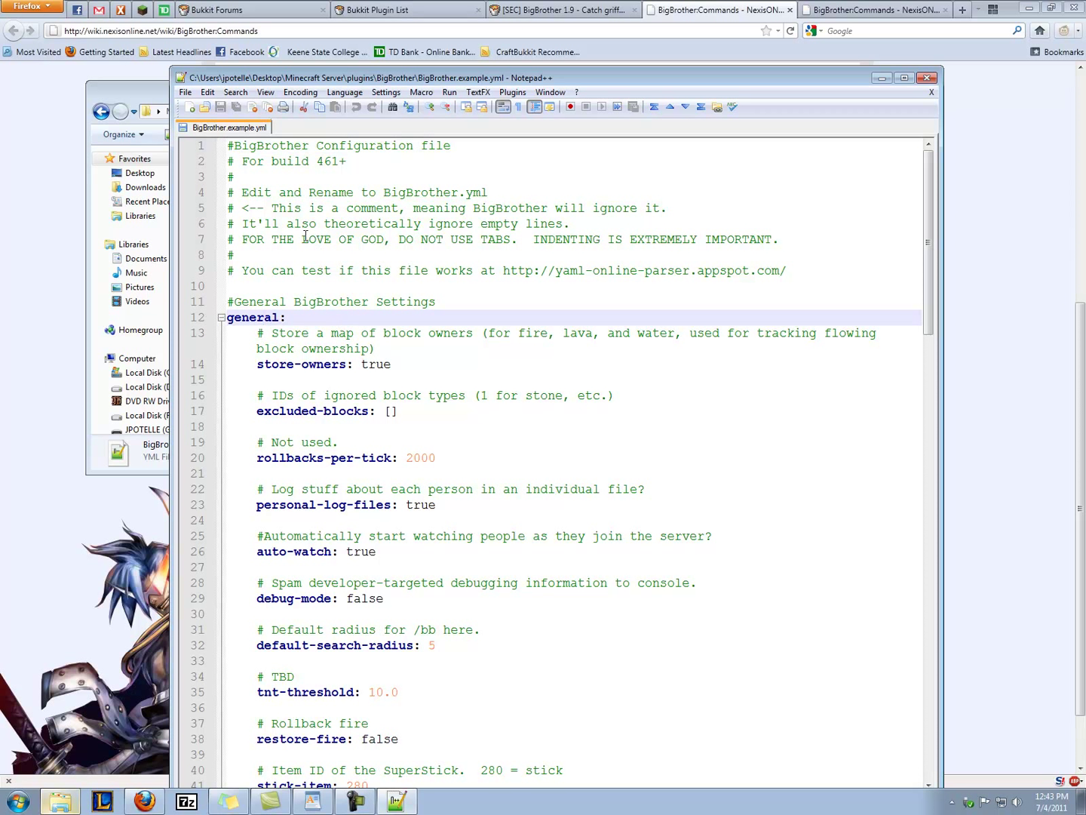
pyautogui.click(269, 242)
pyautogui.moveTo(241, 240); pyautogui.dragTo(520, 238)
pyautogui.moveTo(554, 249); pyautogui.dragTo(550, 244)
pyautogui.click(593, 307)
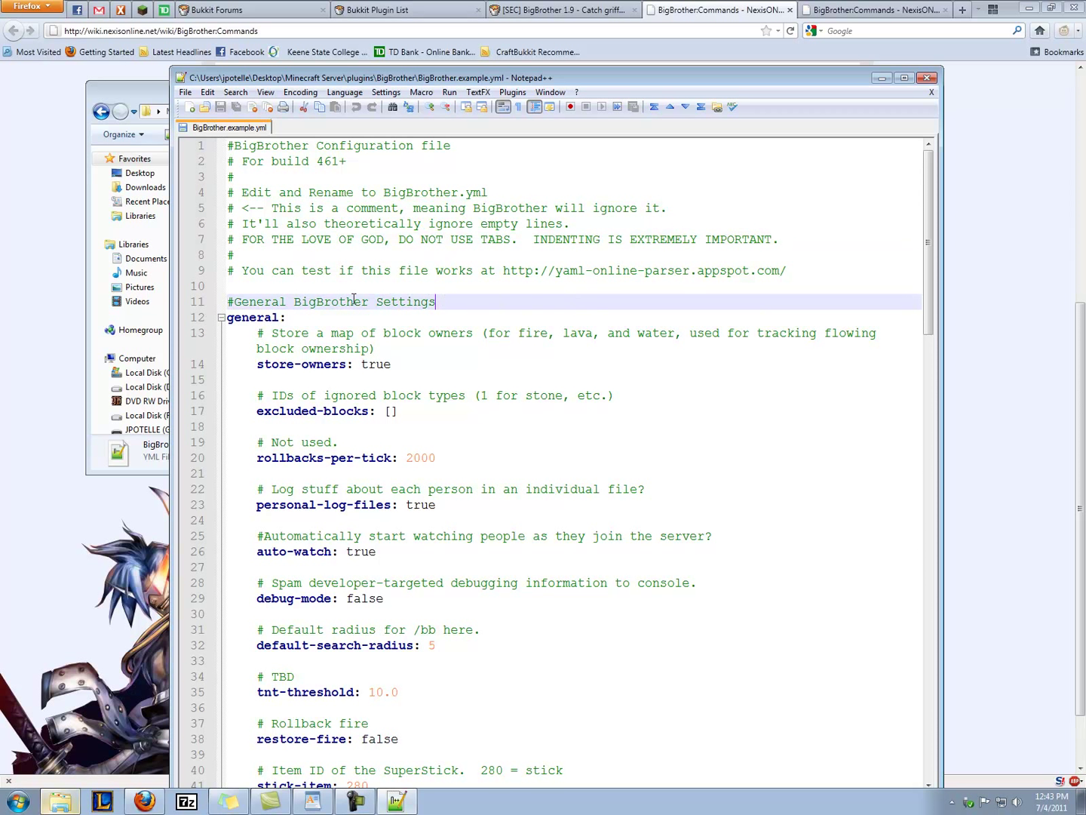
# Examine the store-owners, excluded-blocks and rollbacks-per-tick settings in the general section.
pyautogui.click(566, 338)
pyautogui.scroll(-1, 607, 367)
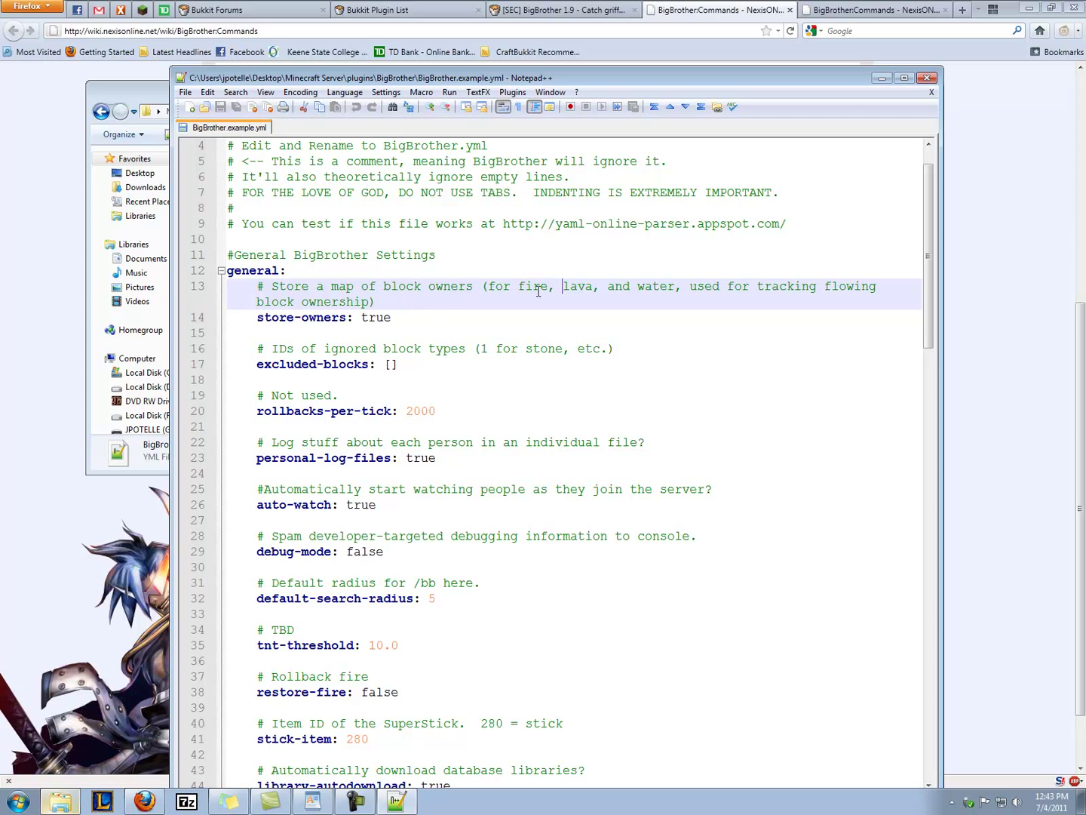
pyautogui.click(825, 301)
pyautogui.click(385, 318)
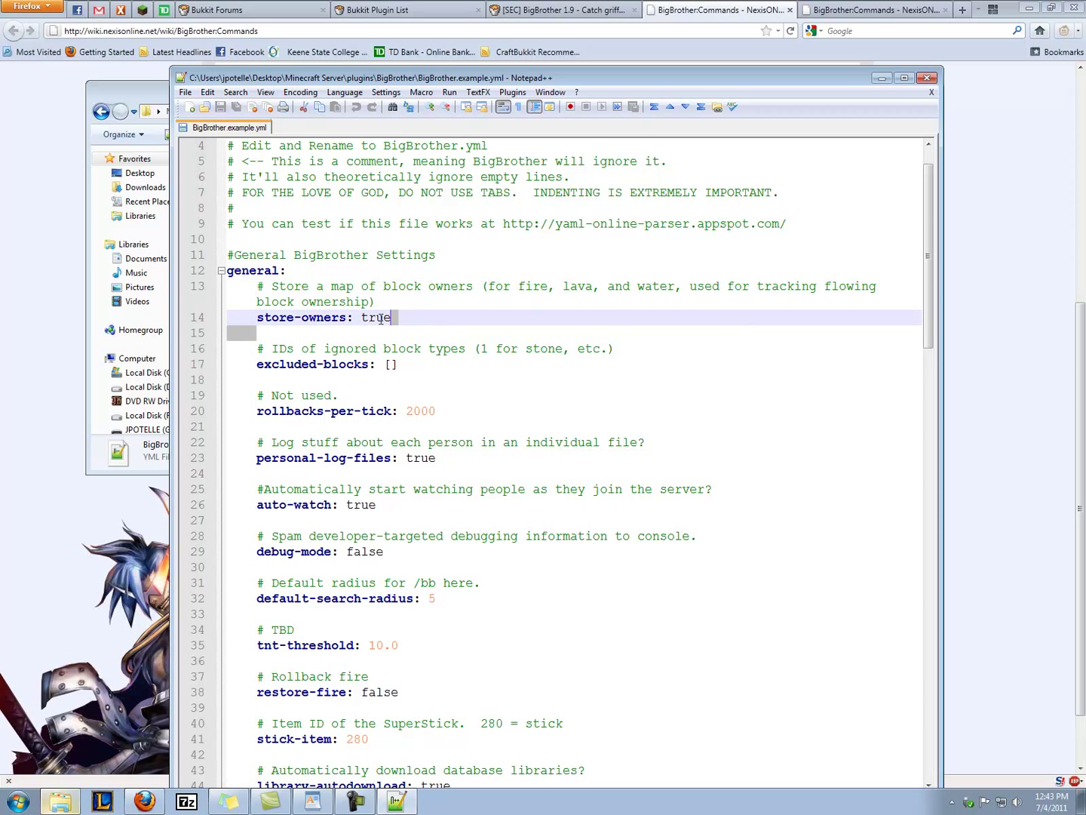
pyautogui.click(454, 391)
pyautogui.click(423, 365)
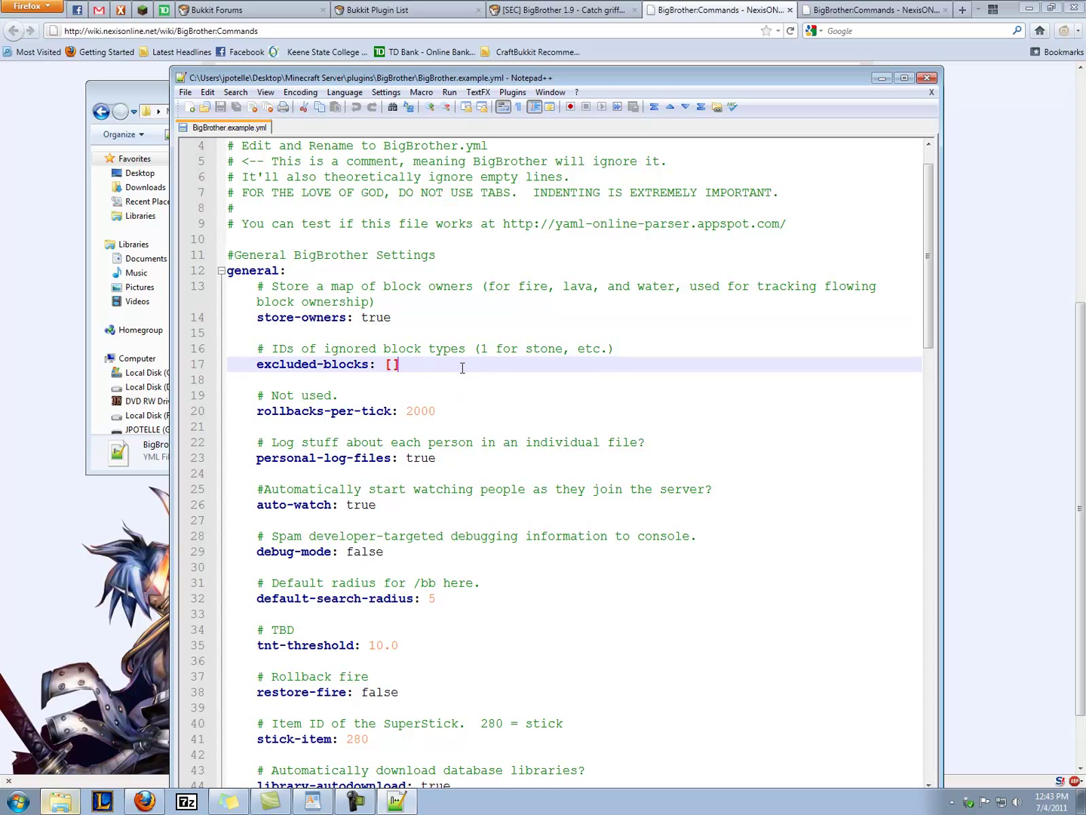
pyautogui.click(456, 415)
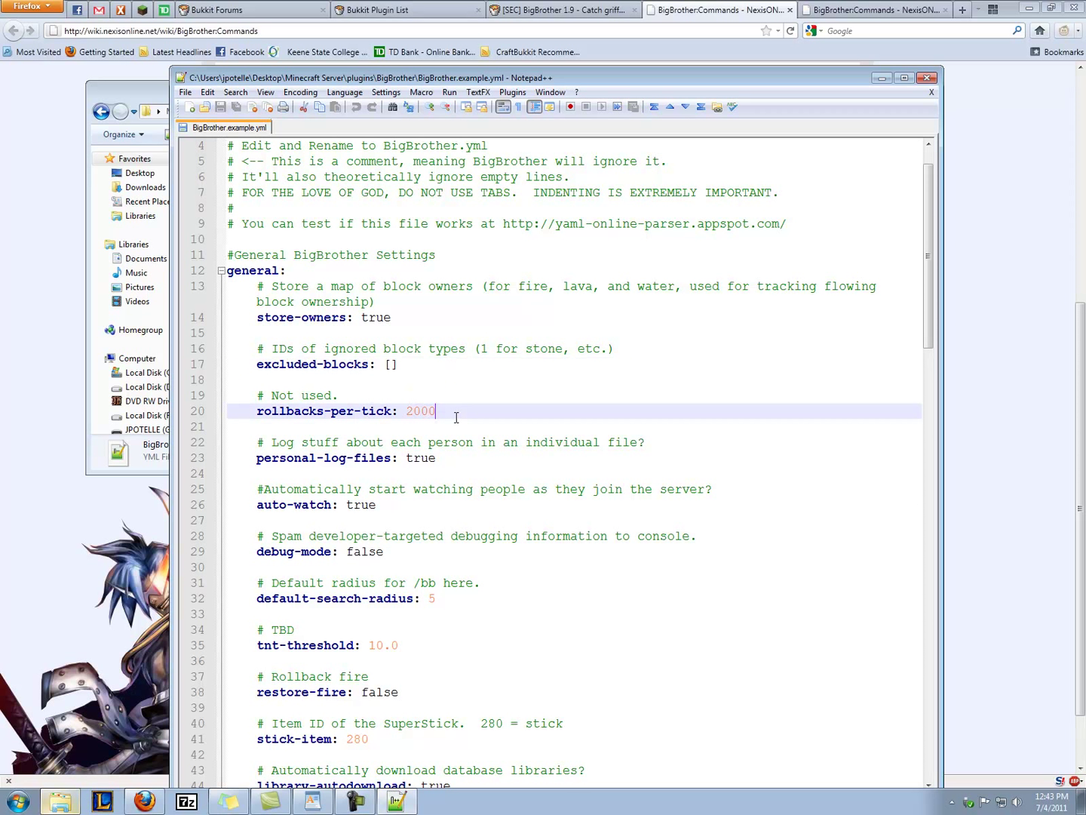
# Change the personal-log-files value in the general section to false.
pyautogui.click(454, 464)
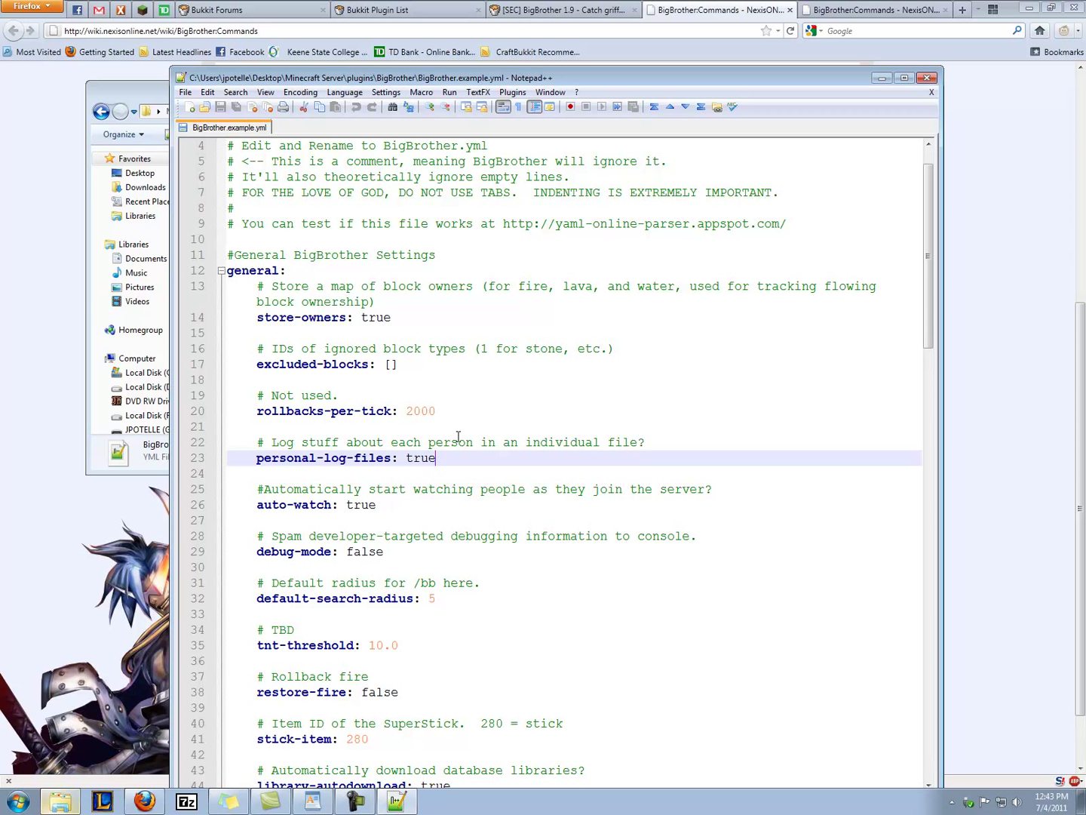
pyautogui.press('BackSpace')
pyautogui.press('BackSpace')
pyautogui.press('BackSpace')
pyautogui.press('BackSpace')
pyautogui.write('false')
# Set personal-log-files back to true.
pyautogui.press('BackSpace')
pyautogui.press('BackSpace')
pyautogui.press('BackSpace')
pyautogui.press('BackSpace')
pyautogui.press('BackSpace')
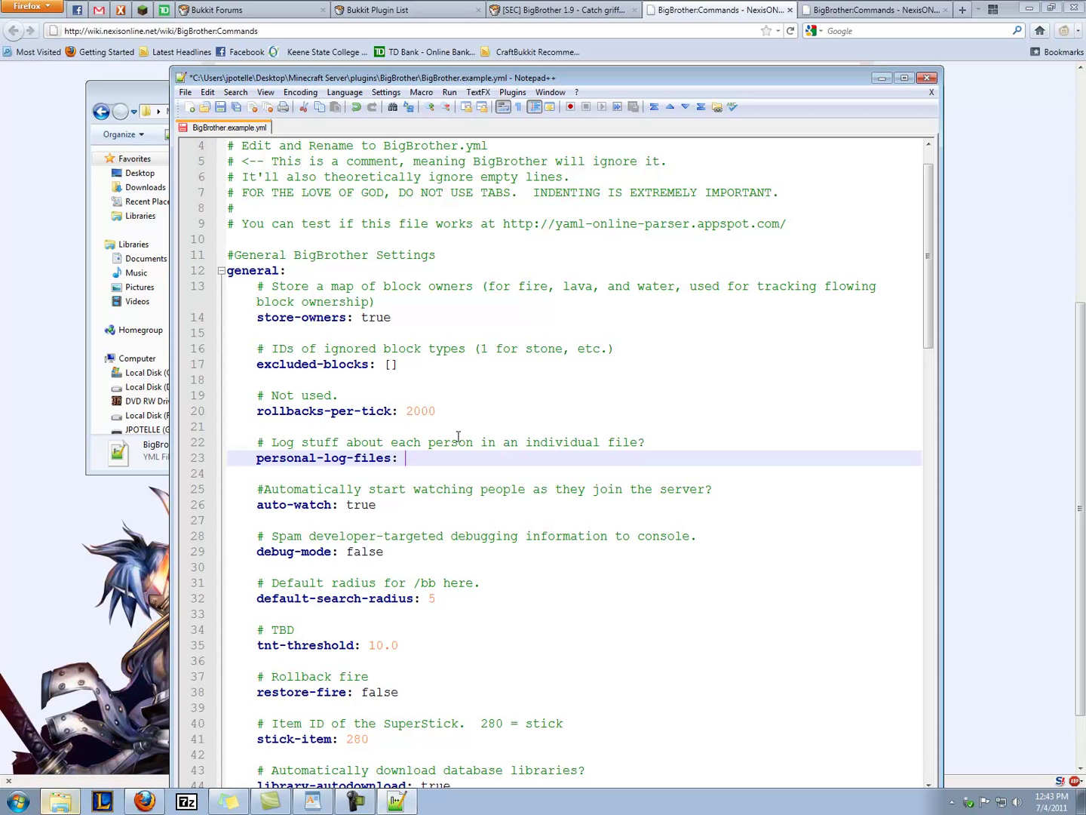
pyautogui.write('ture')
pyautogui.press('BackSpace')
pyautogui.write('rue')
# Examine the remaining general settings, from auto-watch and debug-mode through stick-item and library-autodownload.
pyautogui.click(384, 506)
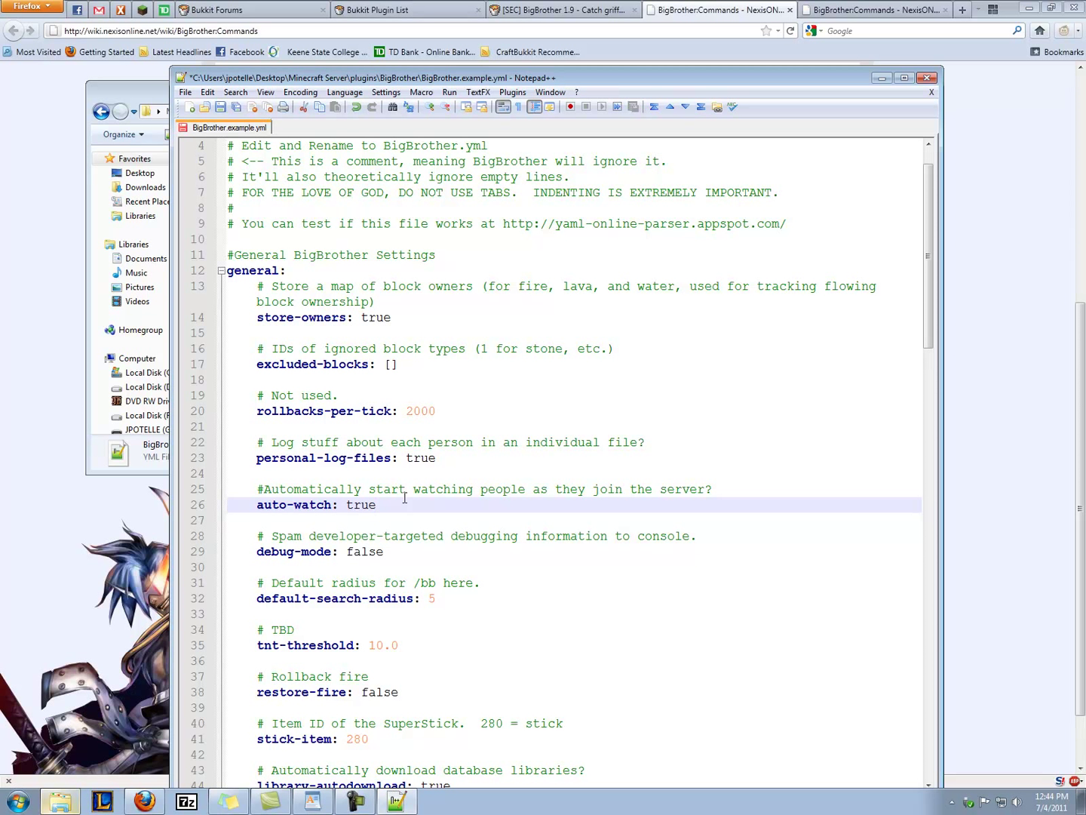
pyautogui.scroll(-3, 404, 498)
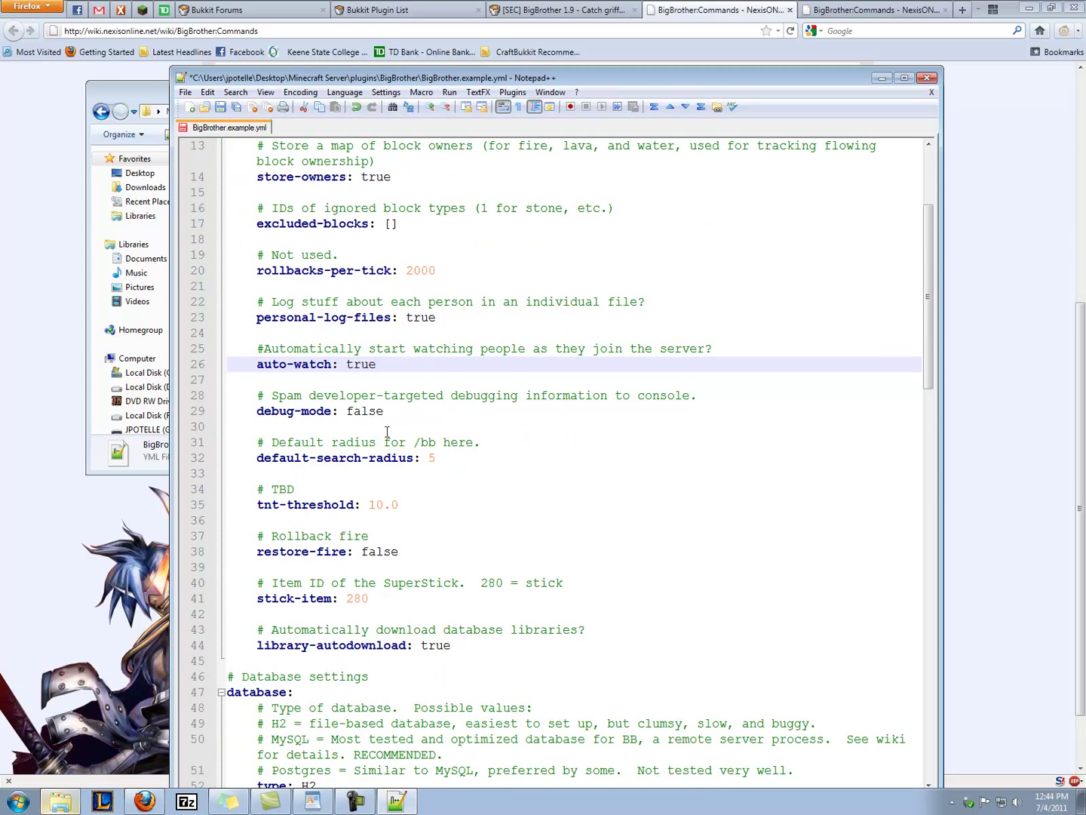
pyautogui.click(383, 415)
pyautogui.click(451, 460)
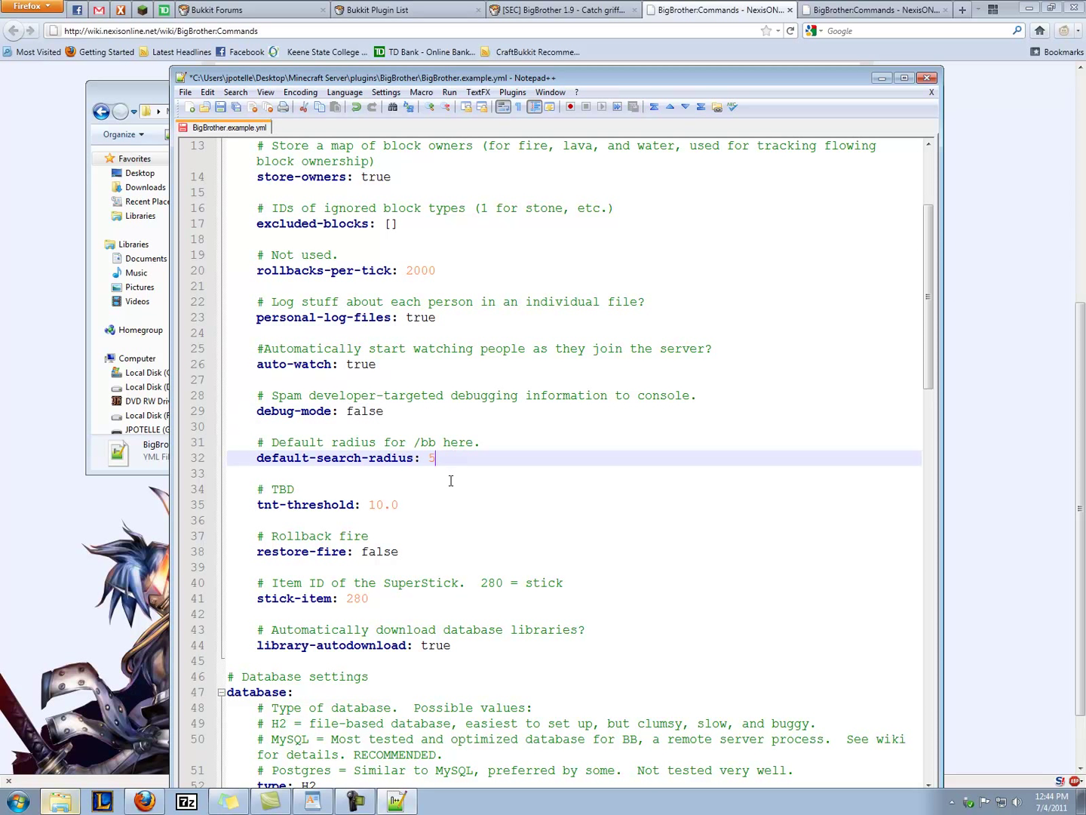
pyautogui.click(453, 504)
pyautogui.click(429, 551)
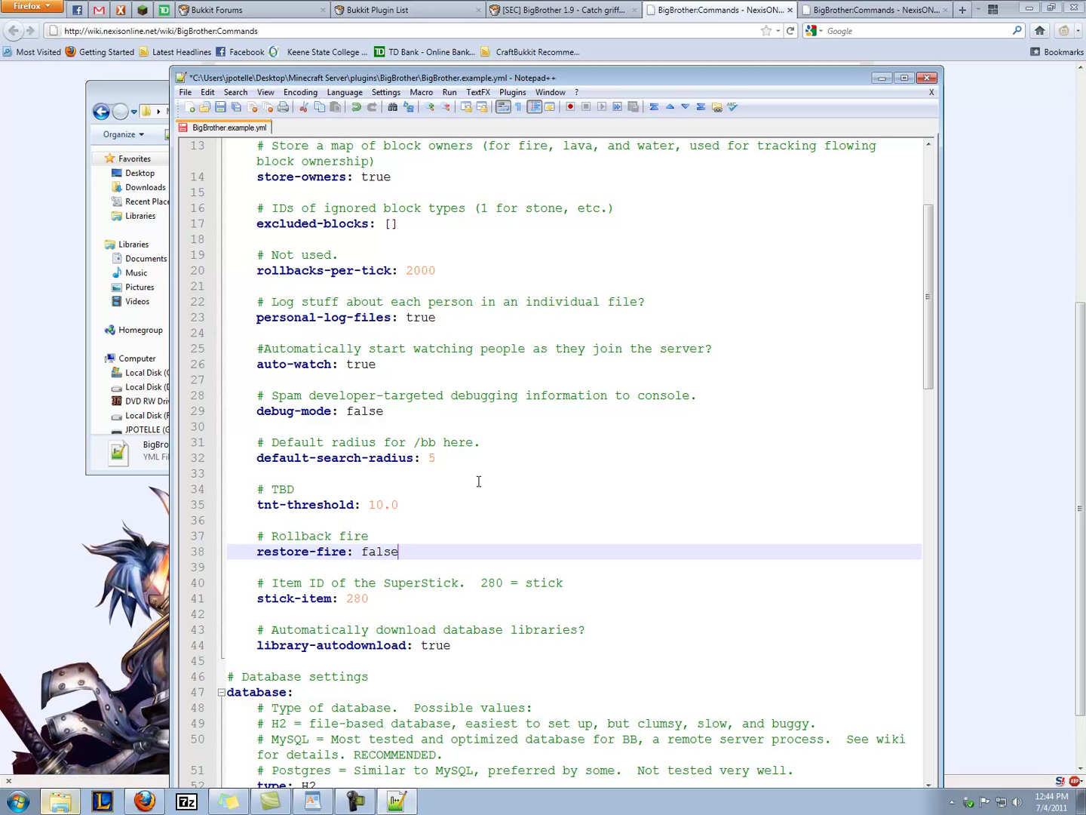
pyautogui.click(411, 598)
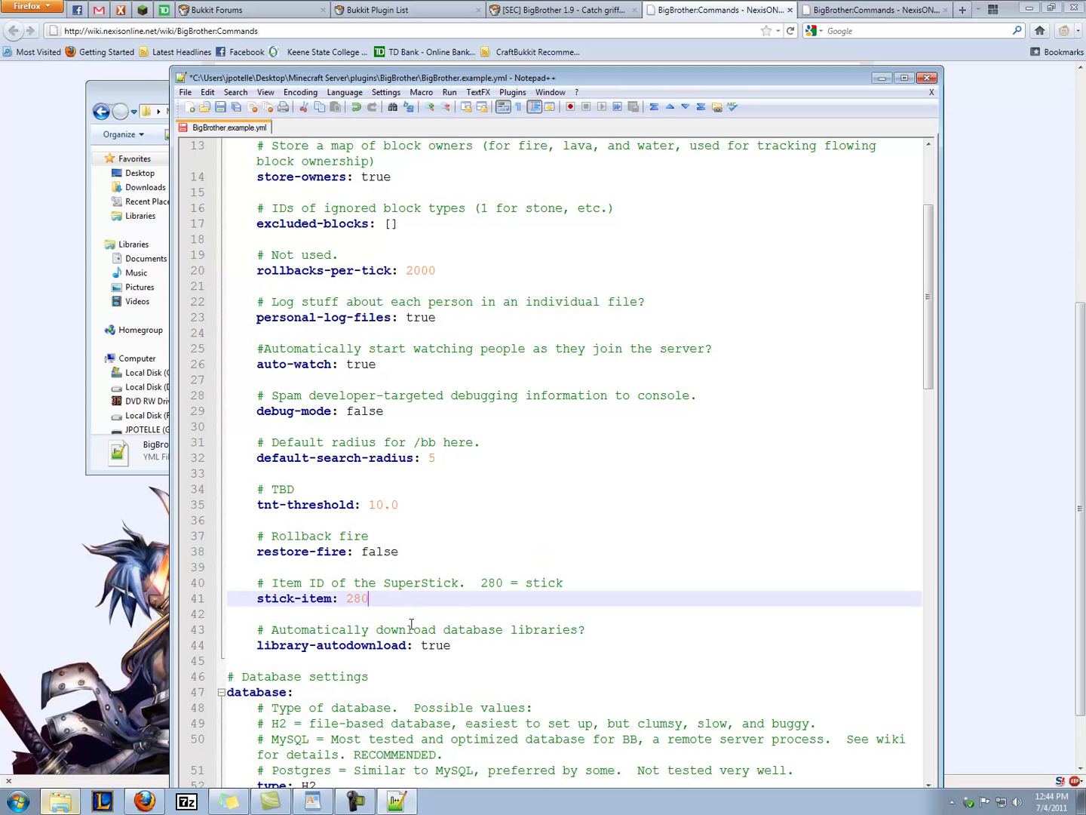
pyautogui.click(410, 583)
pyautogui.click(468, 614)
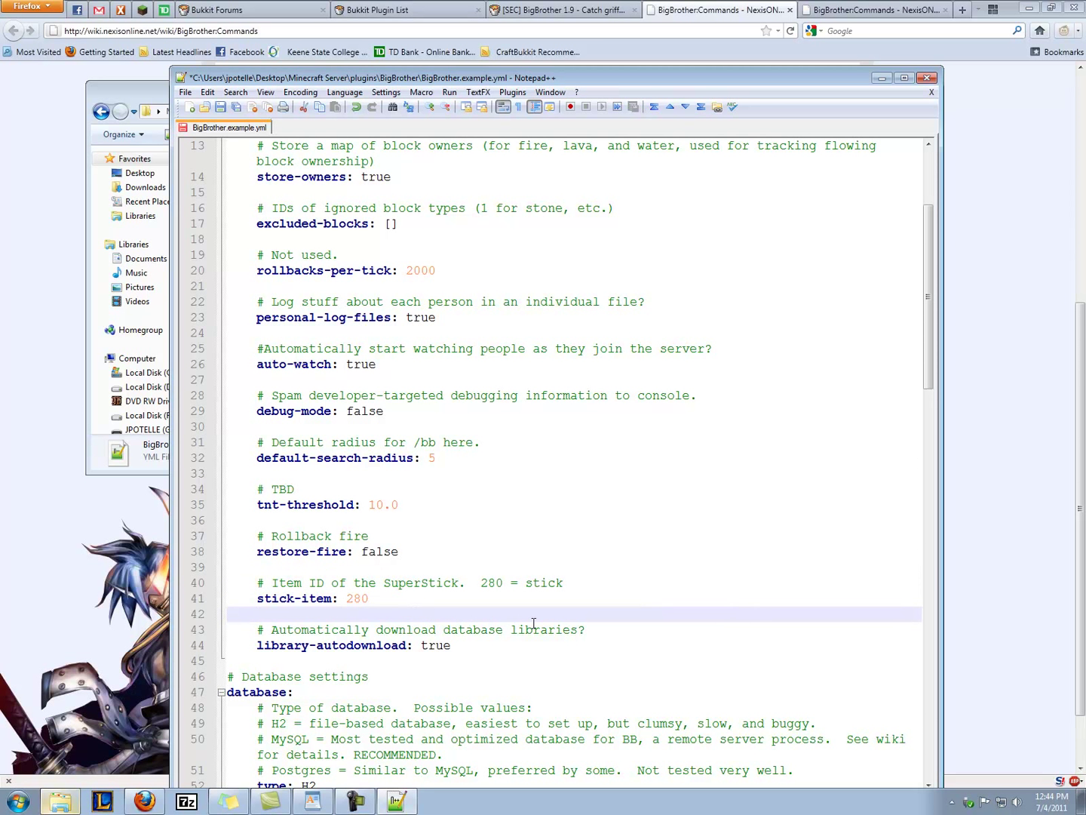
pyautogui.click(419, 596)
pyautogui.scroll(-3, 501, 628)
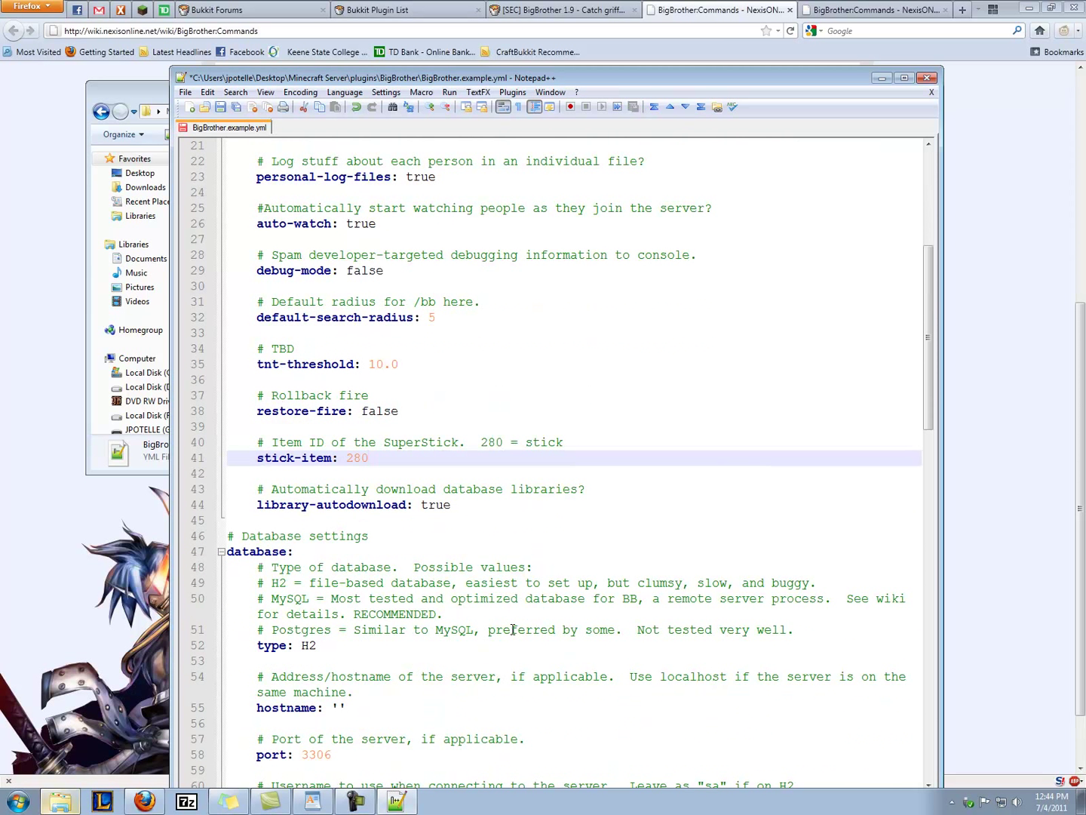
pyautogui.click(341, 514)
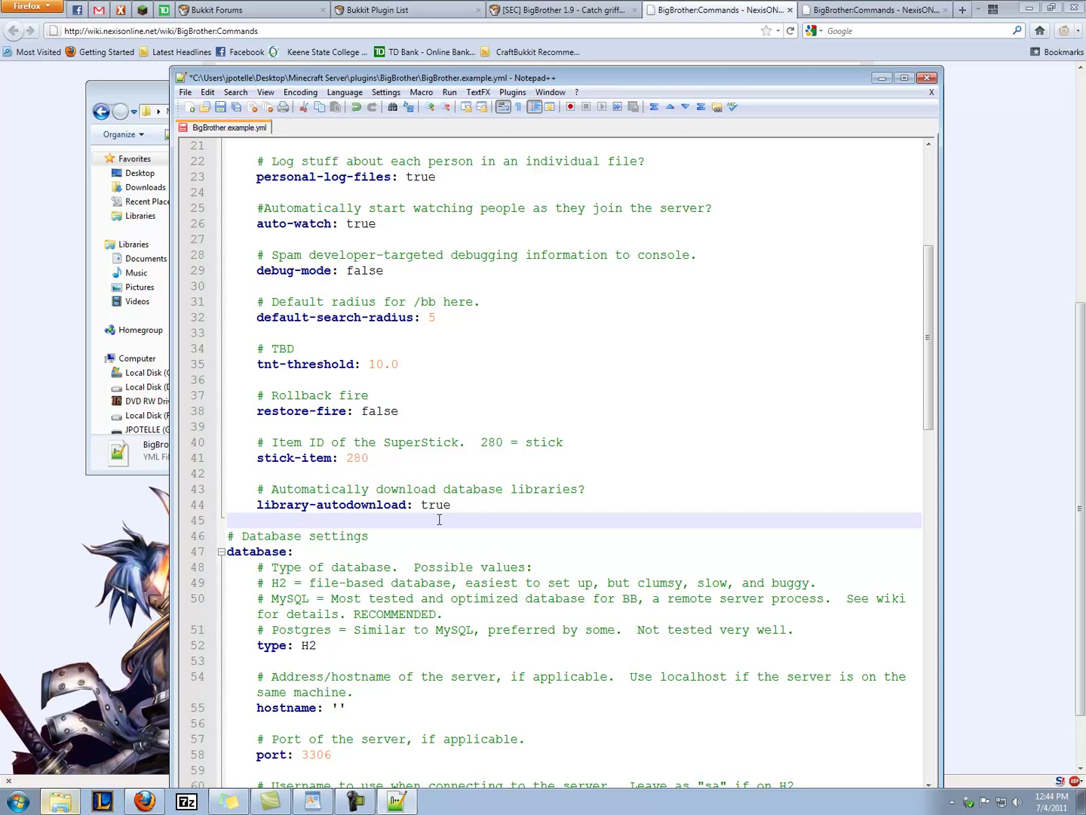
# Examine the database section, including the connection and cleanser settings and the database type.
pyautogui.scroll(-8, 434, 496)
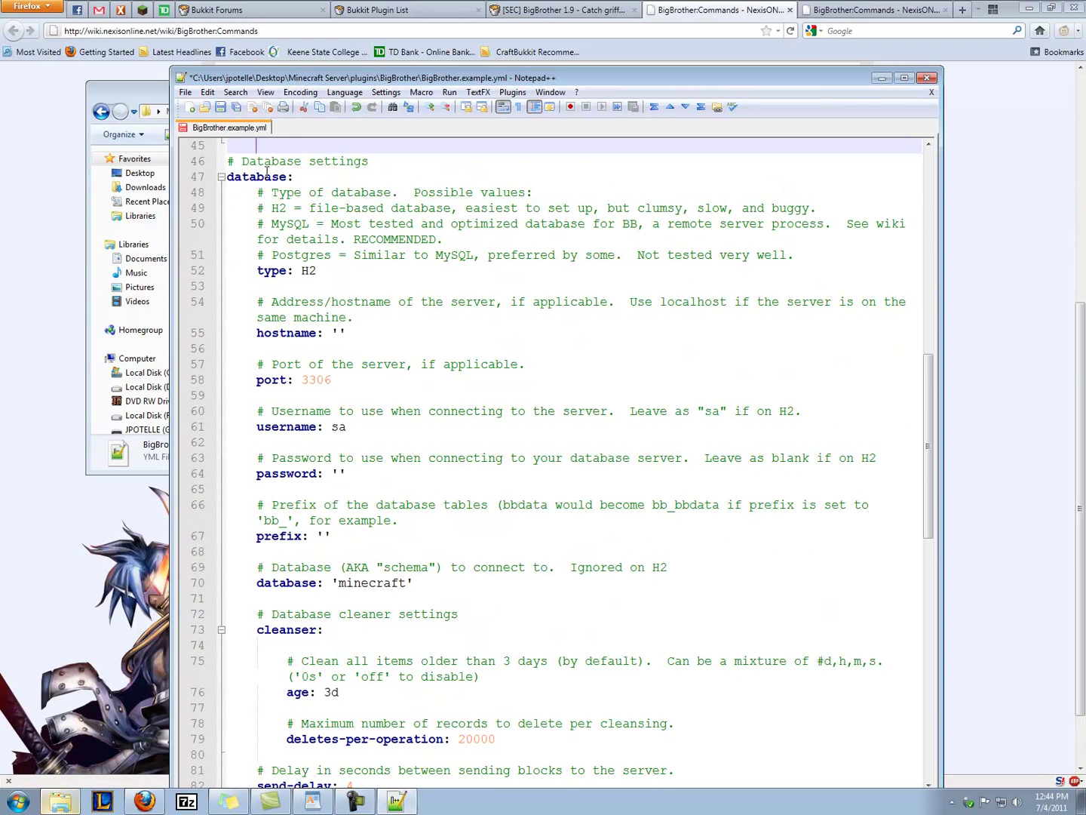
pyautogui.click(265, 175)
pyautogui.scroll(-2, 295, 499)
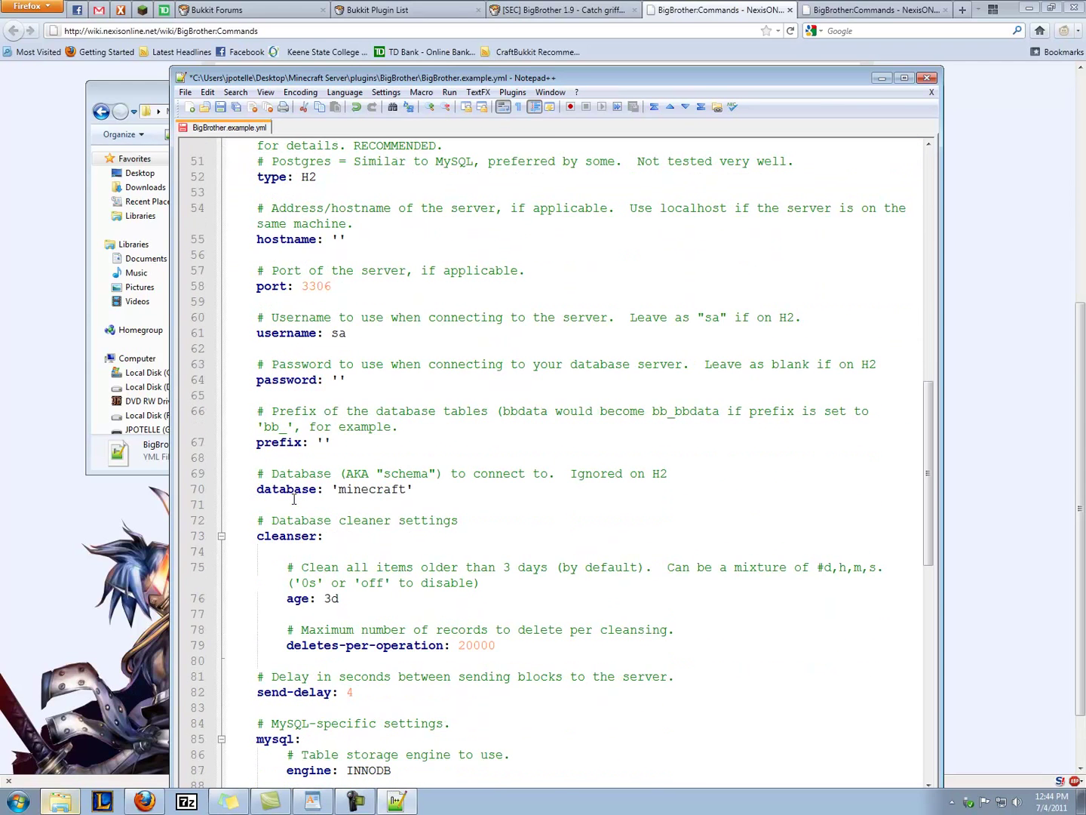
pyautogui.scroll(-3, 404, 629)
pyautogui.scroll(6, 399, 607)
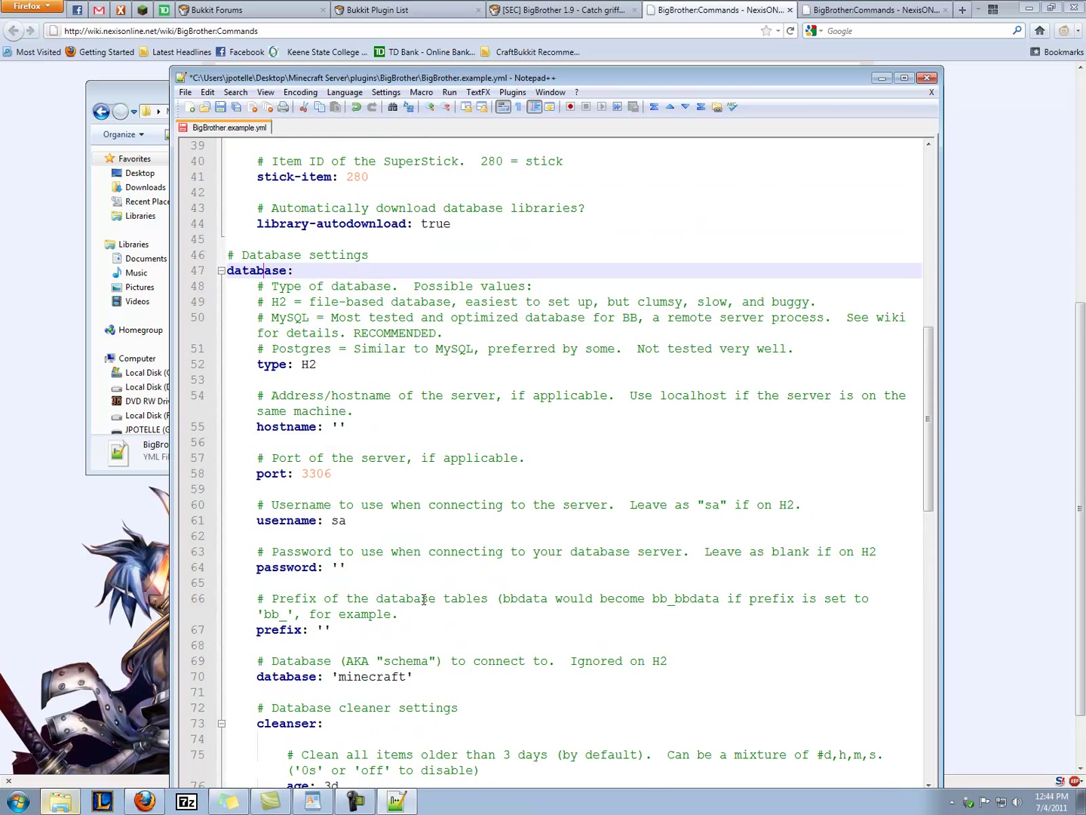
pyautogui.scroll(-1, 357, 485)
pyautogui.click(316, 317)
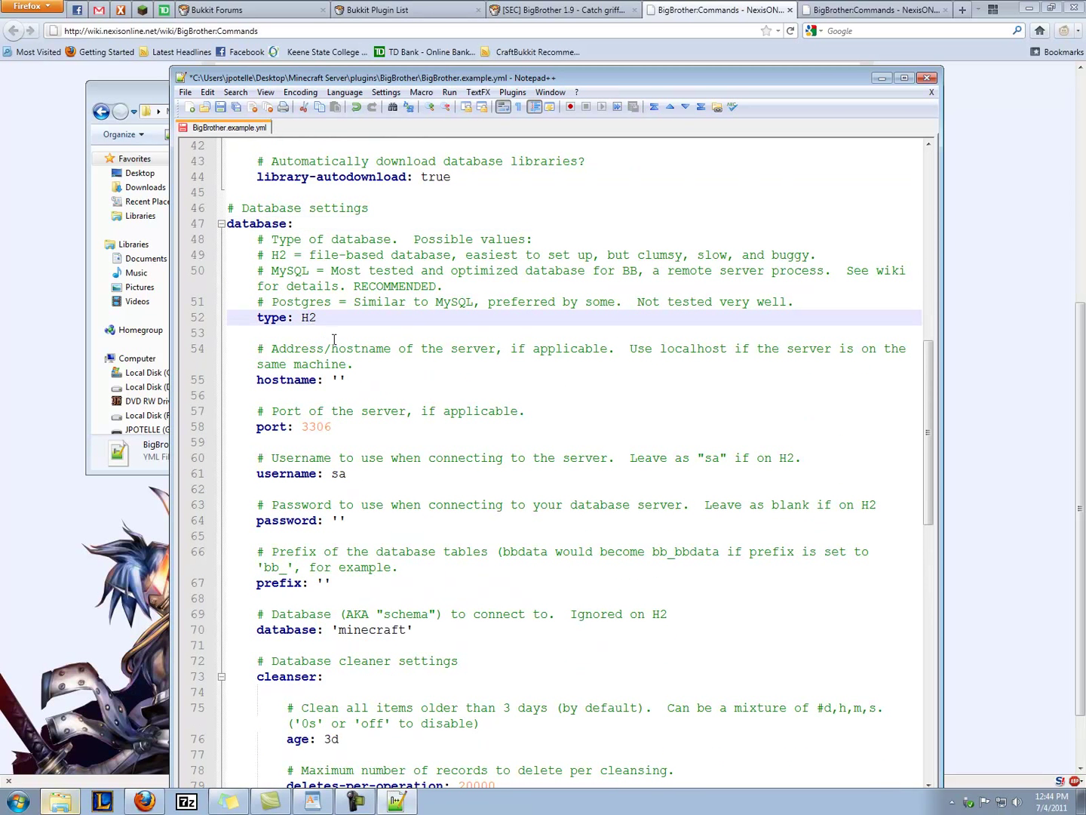
# Examine the environment and player event logging settings in the watched section.
pyautogui.scroll(-17, 335, 340)
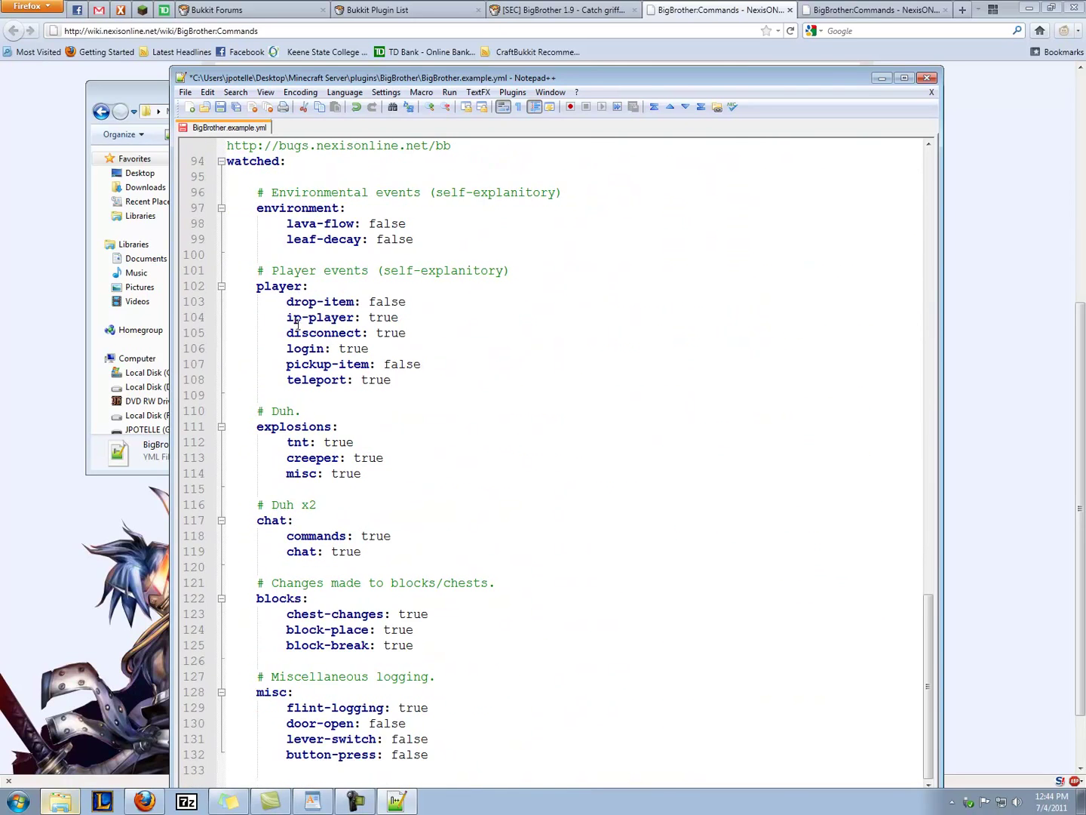
pyautogui.scroll(1, 296, 325)
pyautogui.scroll(-1, 288, 264)
pyautogui.click(317, 215)
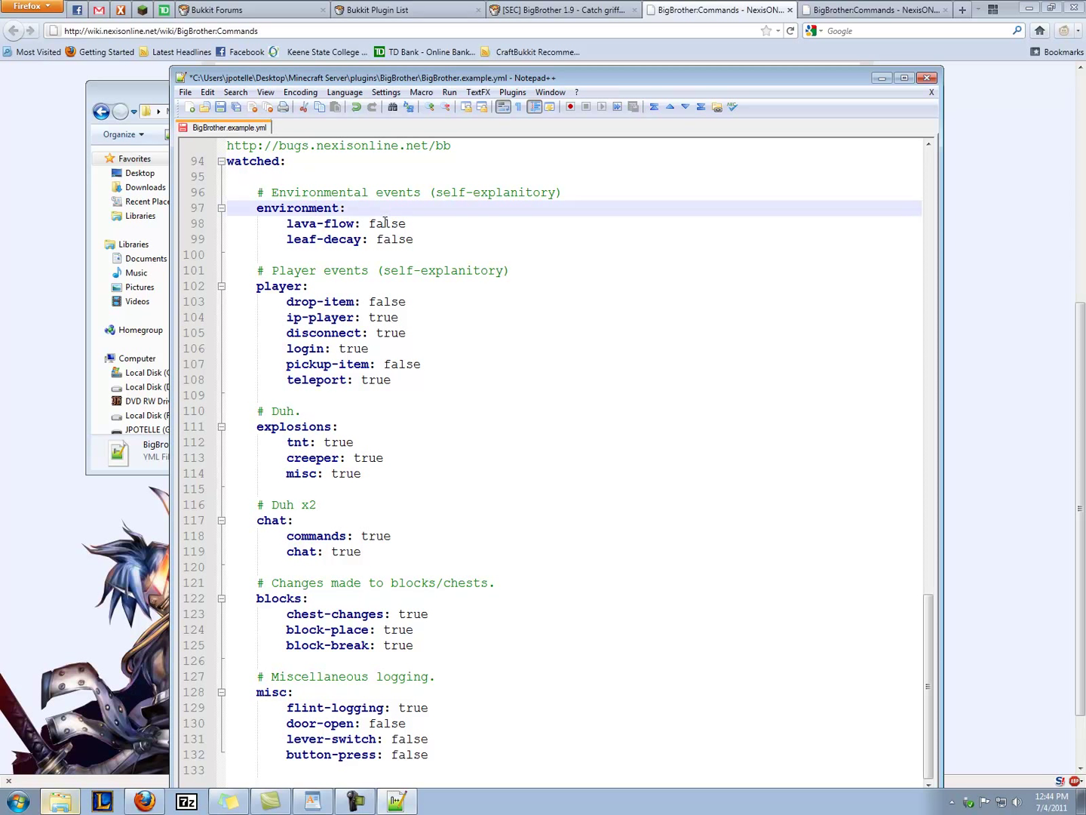
pyautogui.click(383, 240)
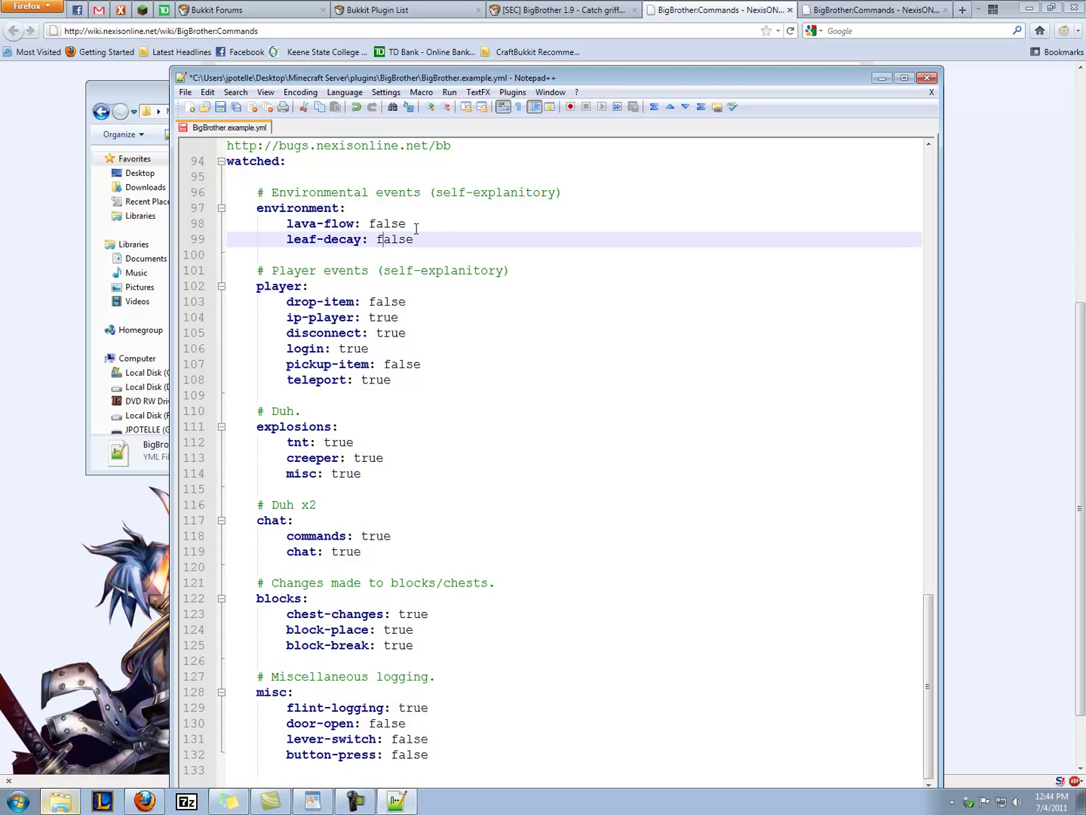
pyautogui.click(452, 271)
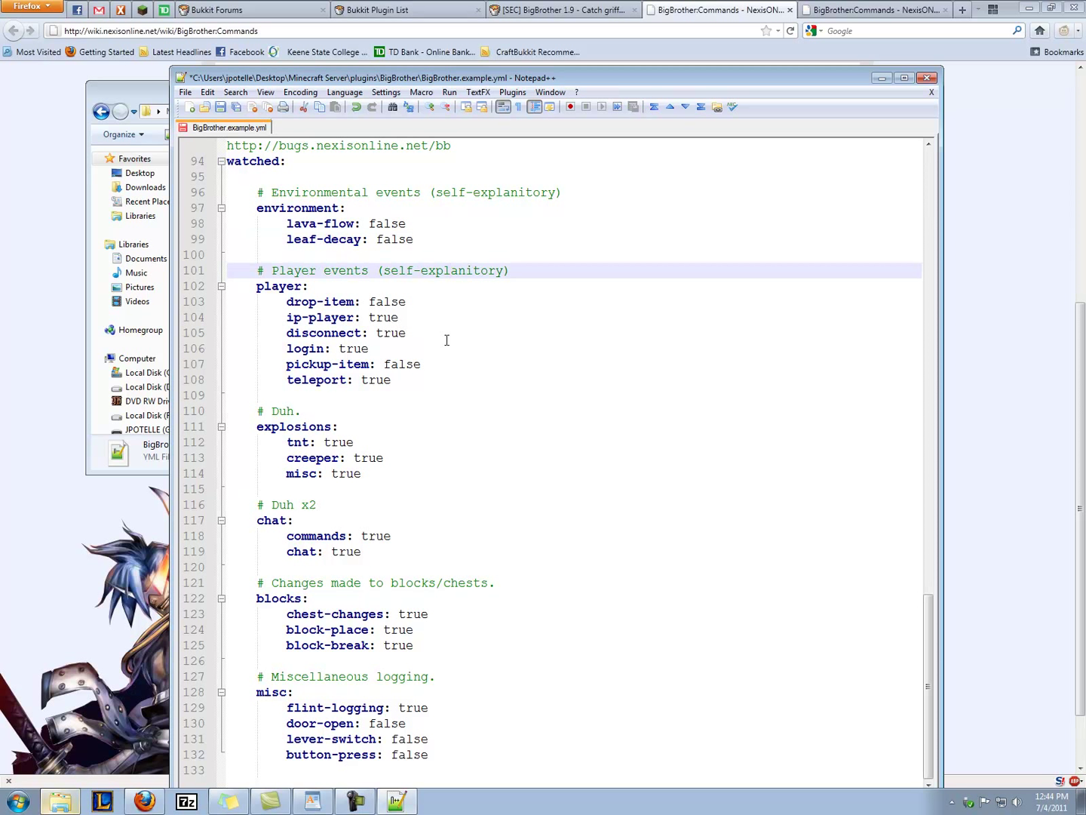
pyautogui.click(329, 301)
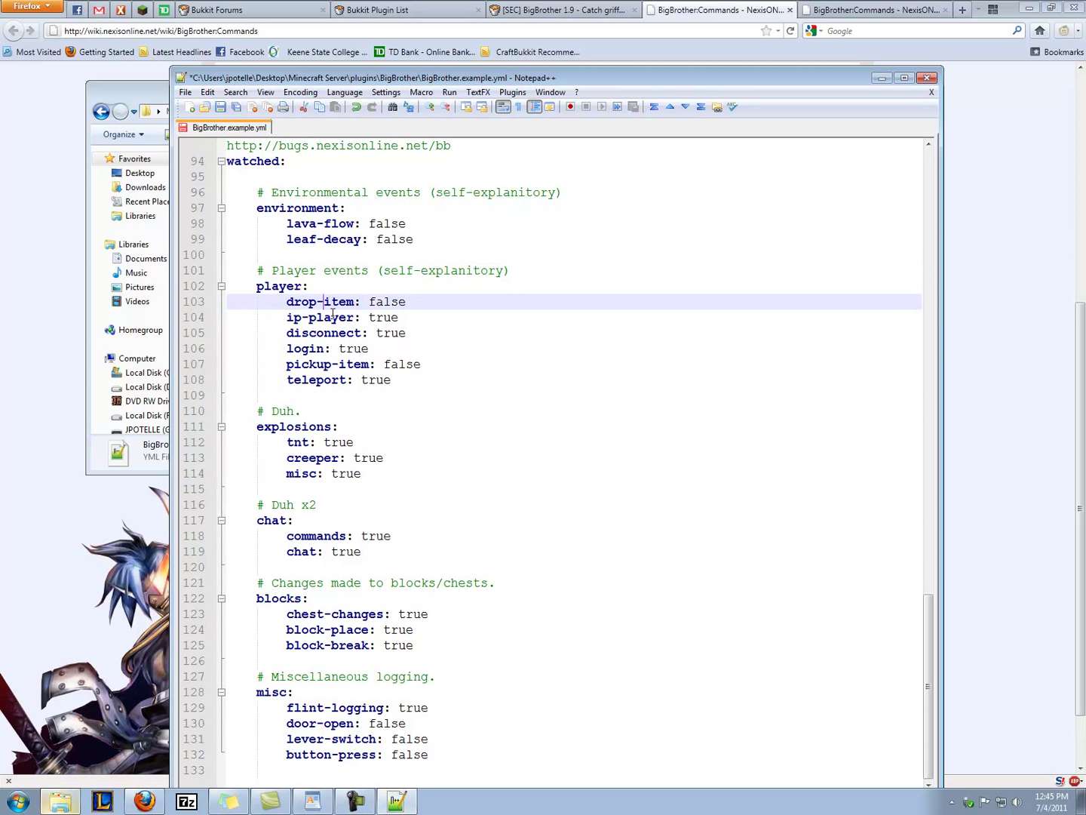
pyautogui.click(332, 317)
pyautogui.click(330, 333)
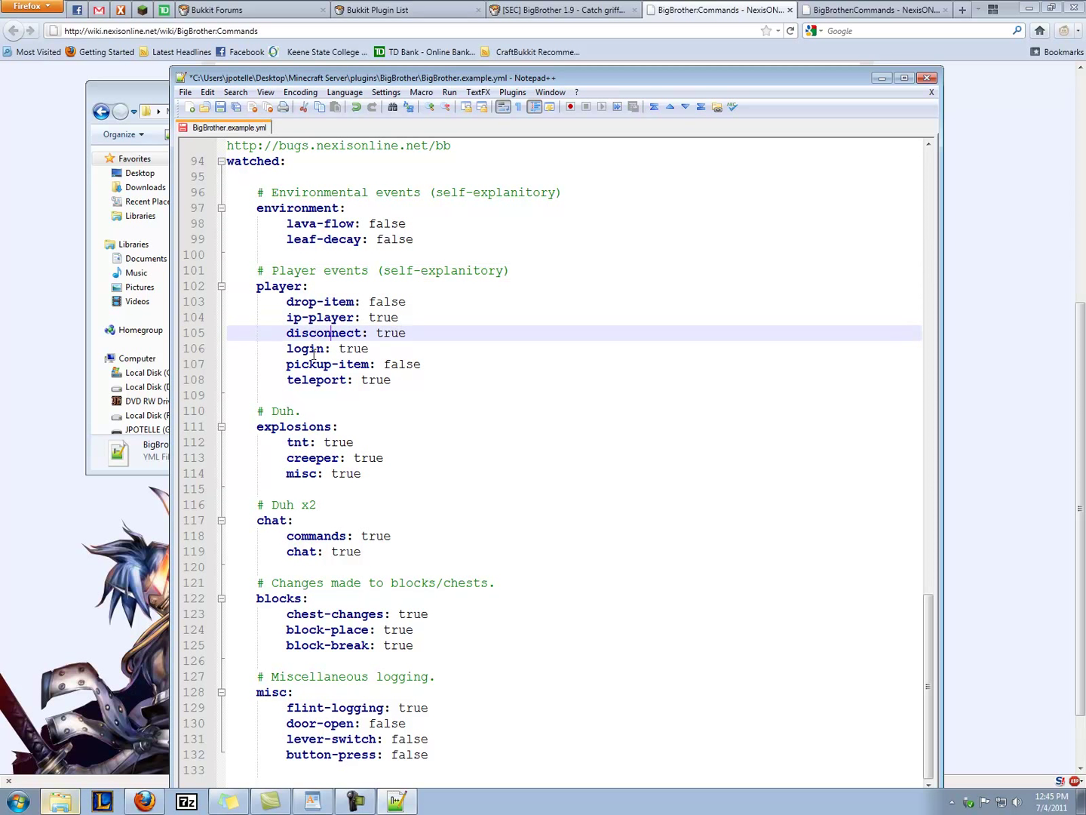
pyautogui.click(314, 351)
pyautogui.click(323, 363)
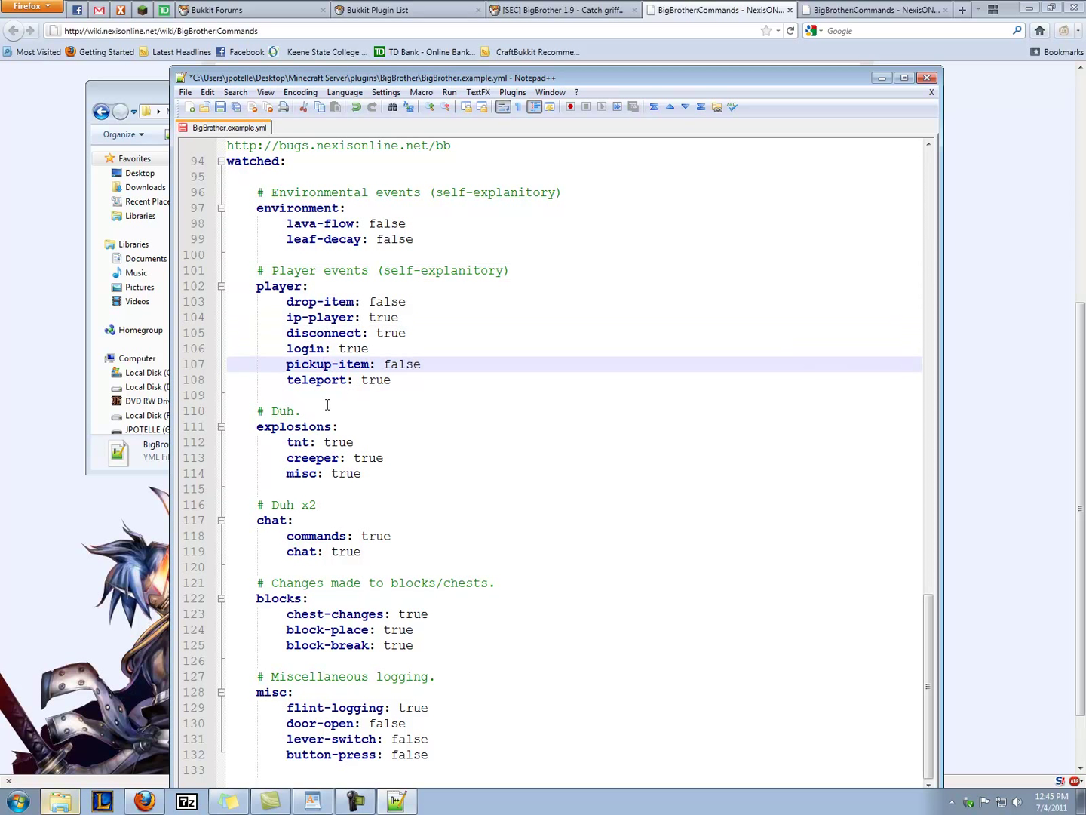
pyautogui.click(307, 391)
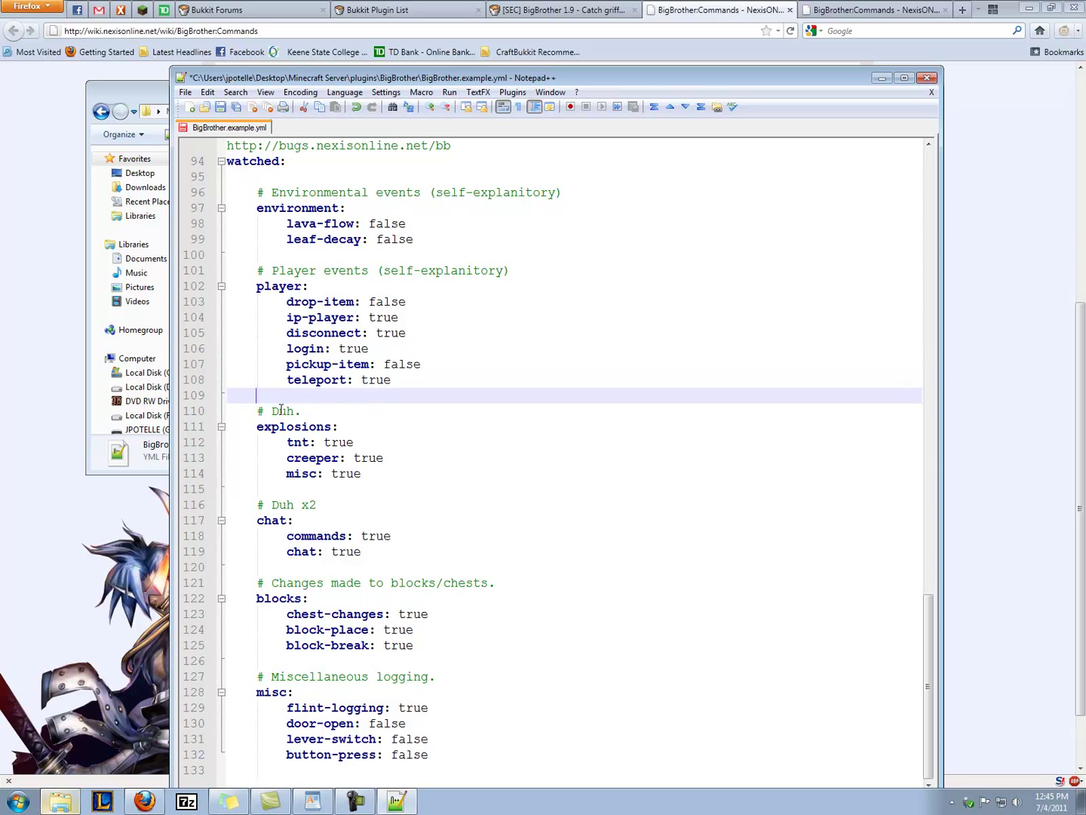
# Examine the explosion and chat event logging settings in the watched section.
pyautogui.click(311, 412)
pyautogui.click(336, 442)
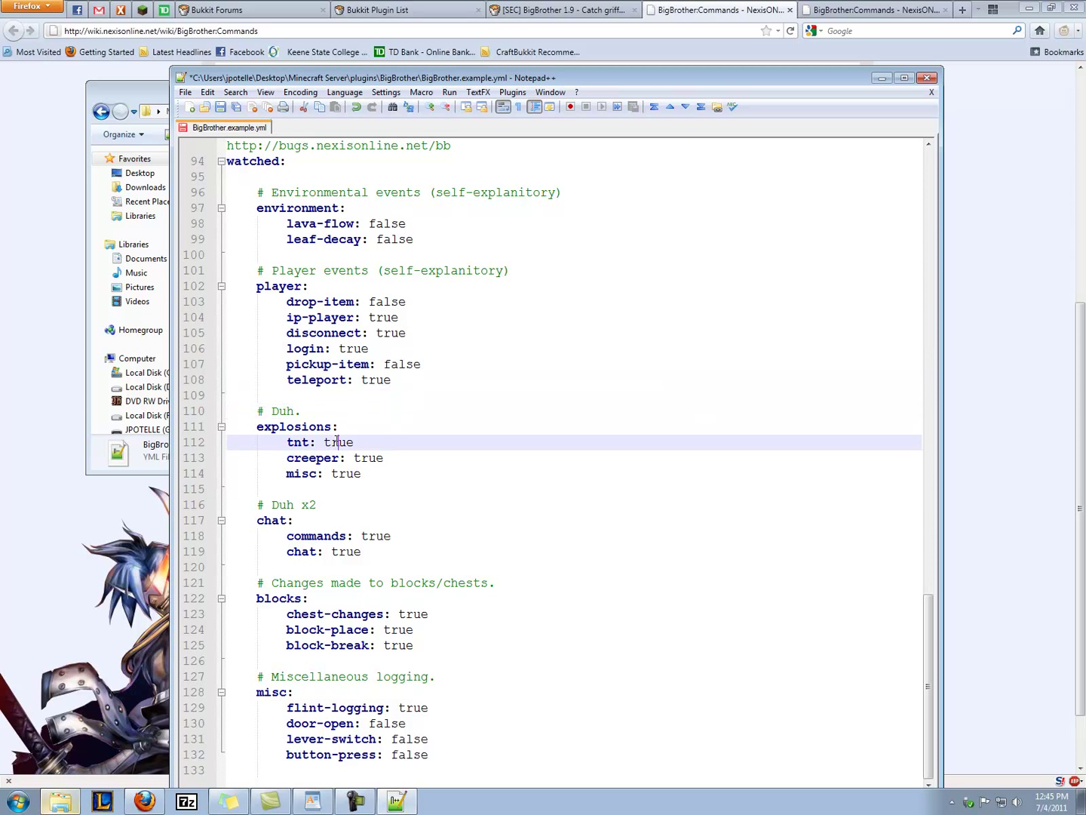
pyautogui.click(332, 473)
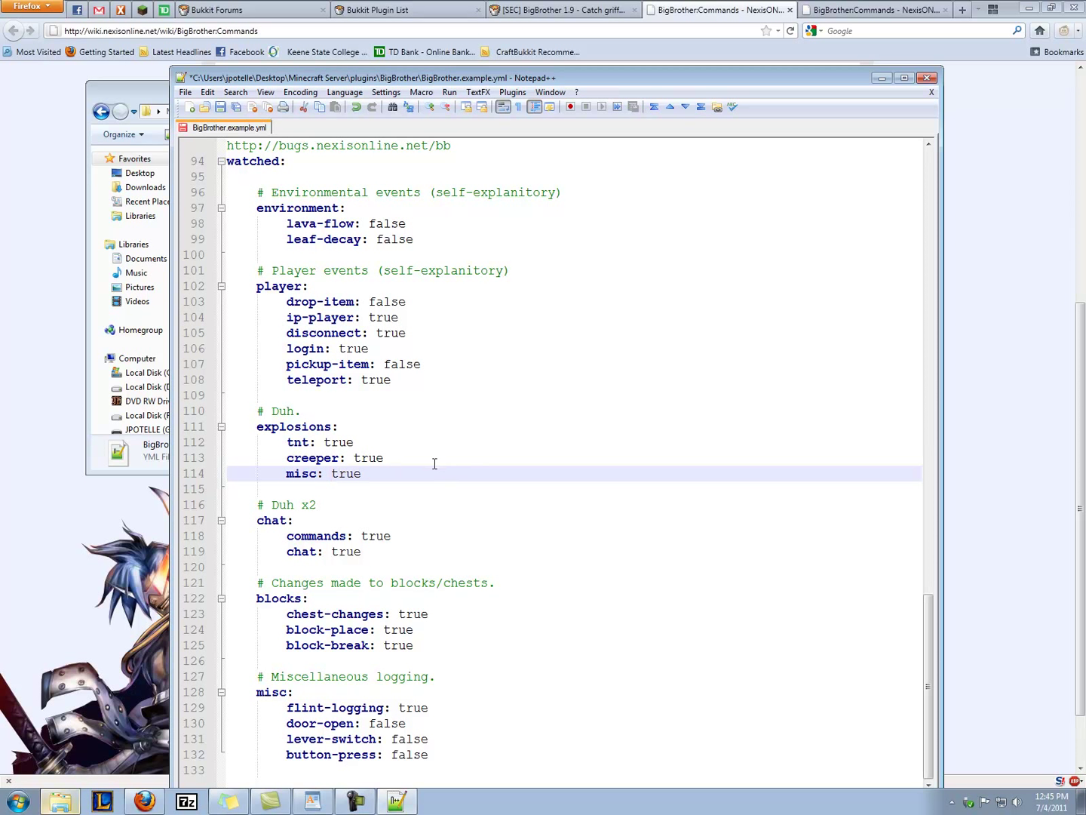
pyautogui.click(294, 522)
pyautogui.click(376, 540)
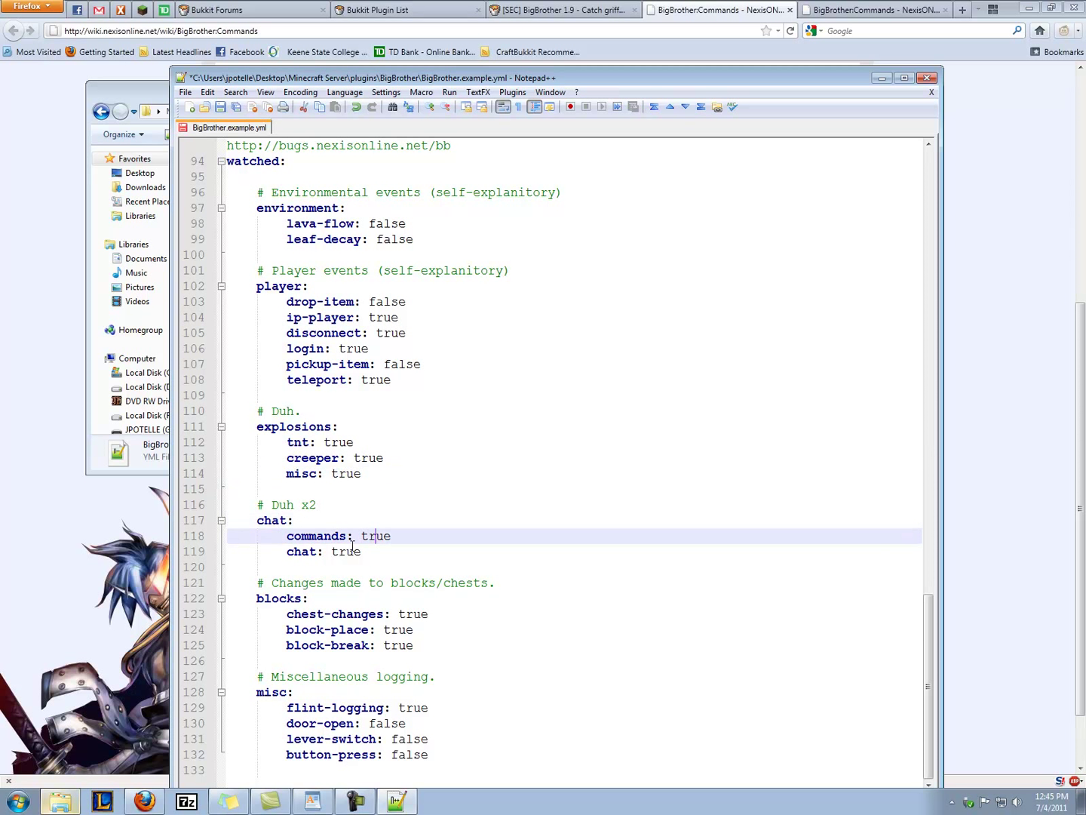
pyautogui.click(349, 549)
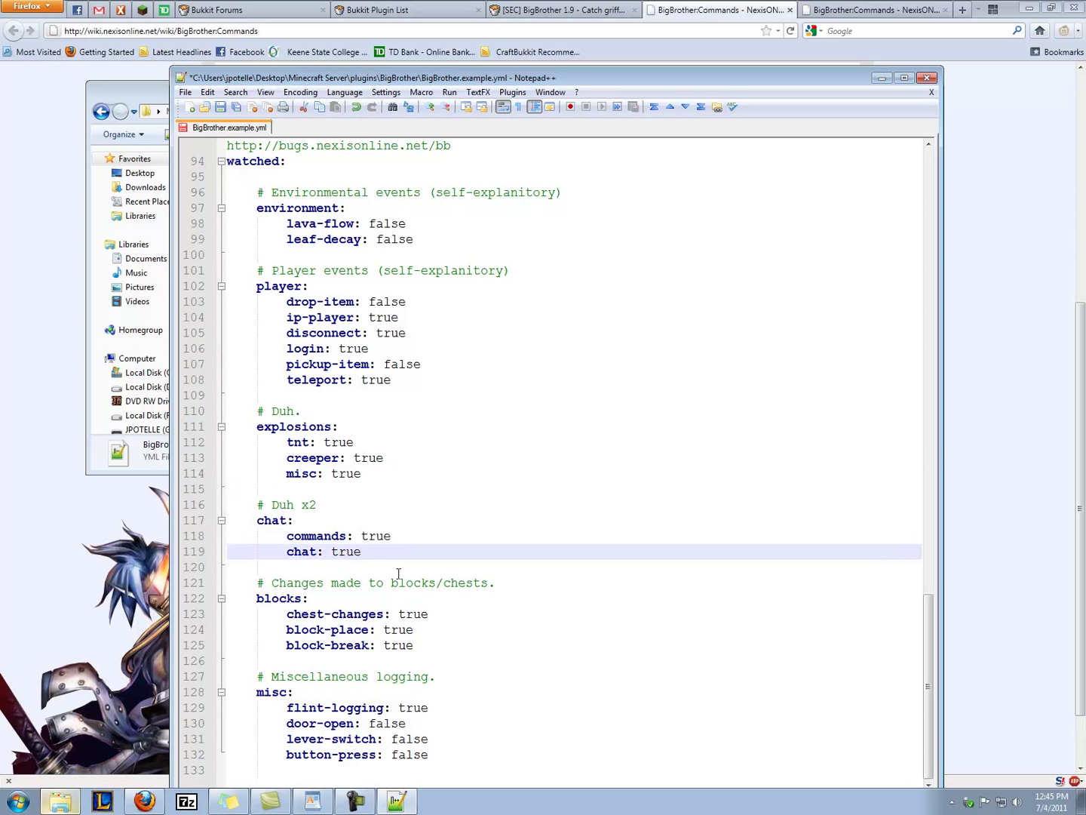
# Examine the block and chest change settings and the miscellaneous logging settings in the watched section.
pyautogui.click(310, 600)
pyautogui.click(361, 615)
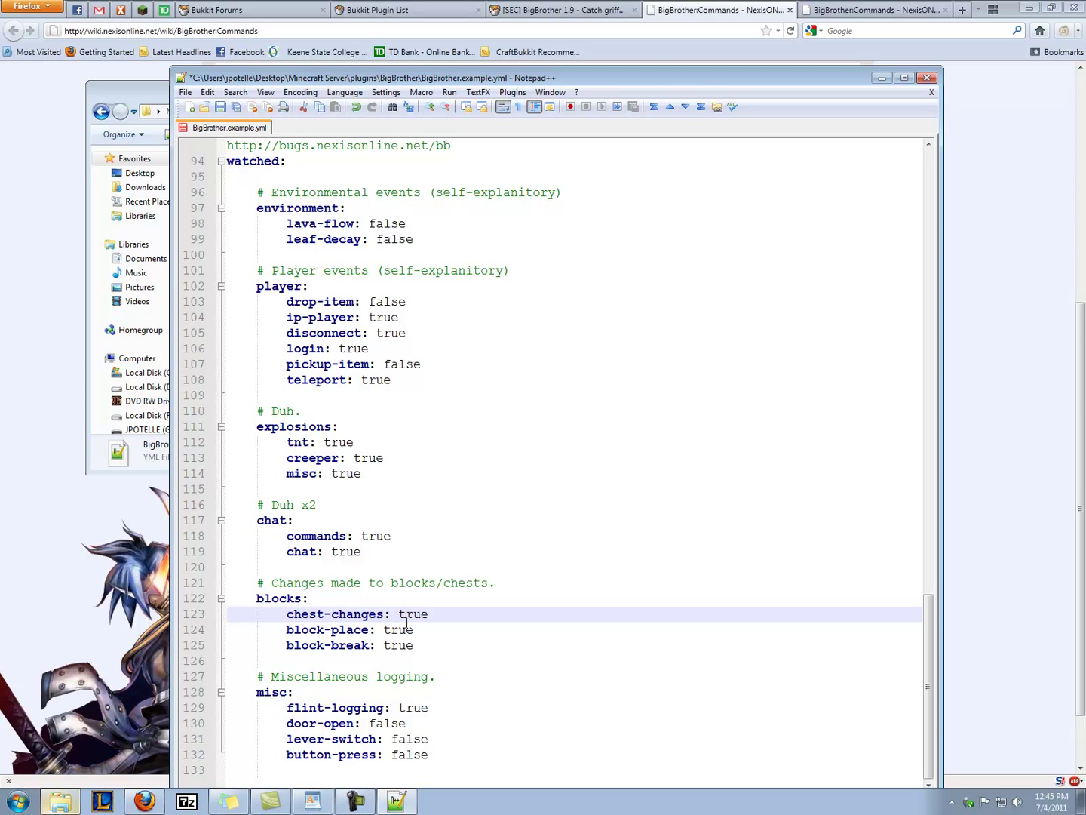
pyautogui.click(391, 628)
pyautogui.click(401, 647)
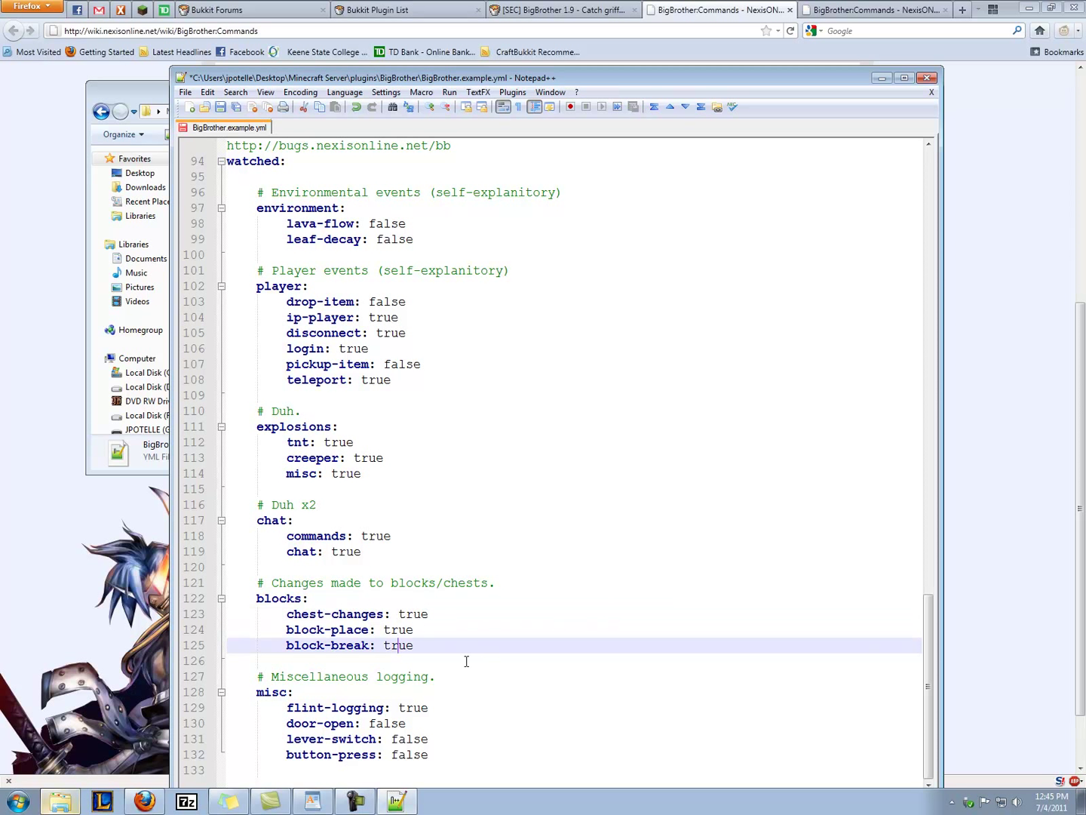
pyautogui.click(367, 707)
pyautogui.click(379, 723)
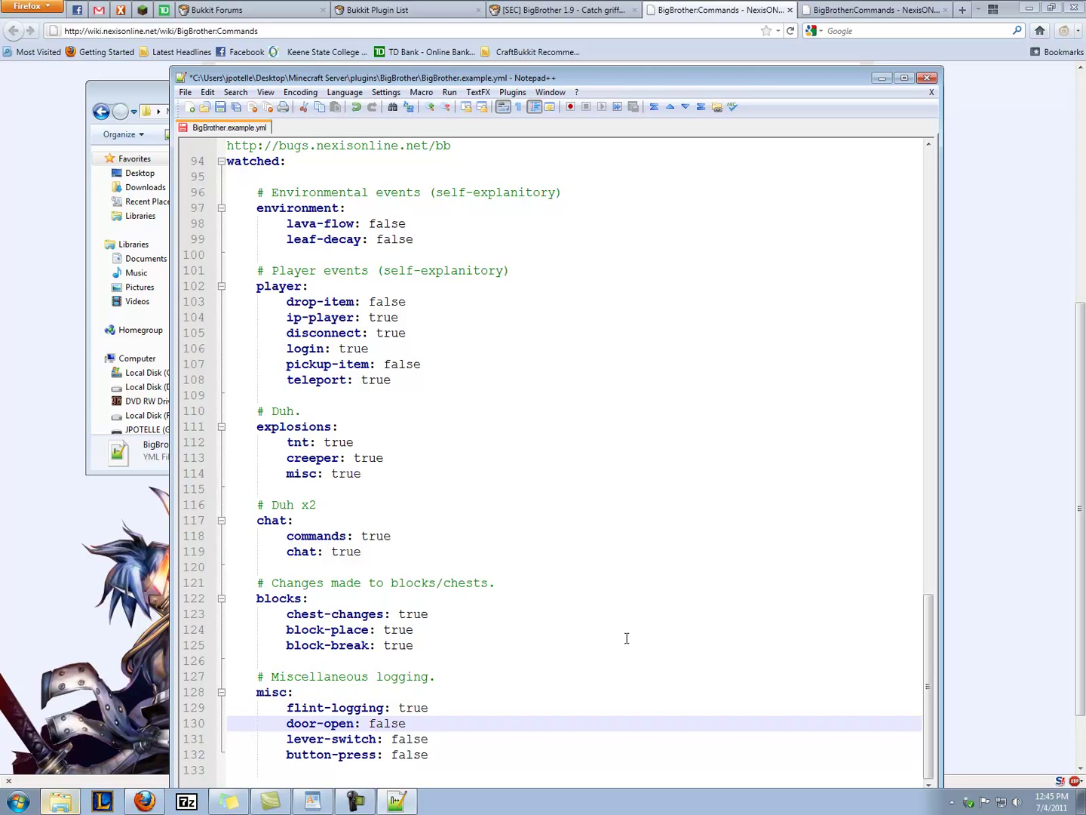
# Return to the beginning of BigBrother.example.yml, save the file and close the editor.
pyautogui.scroll(20, 626, 638)
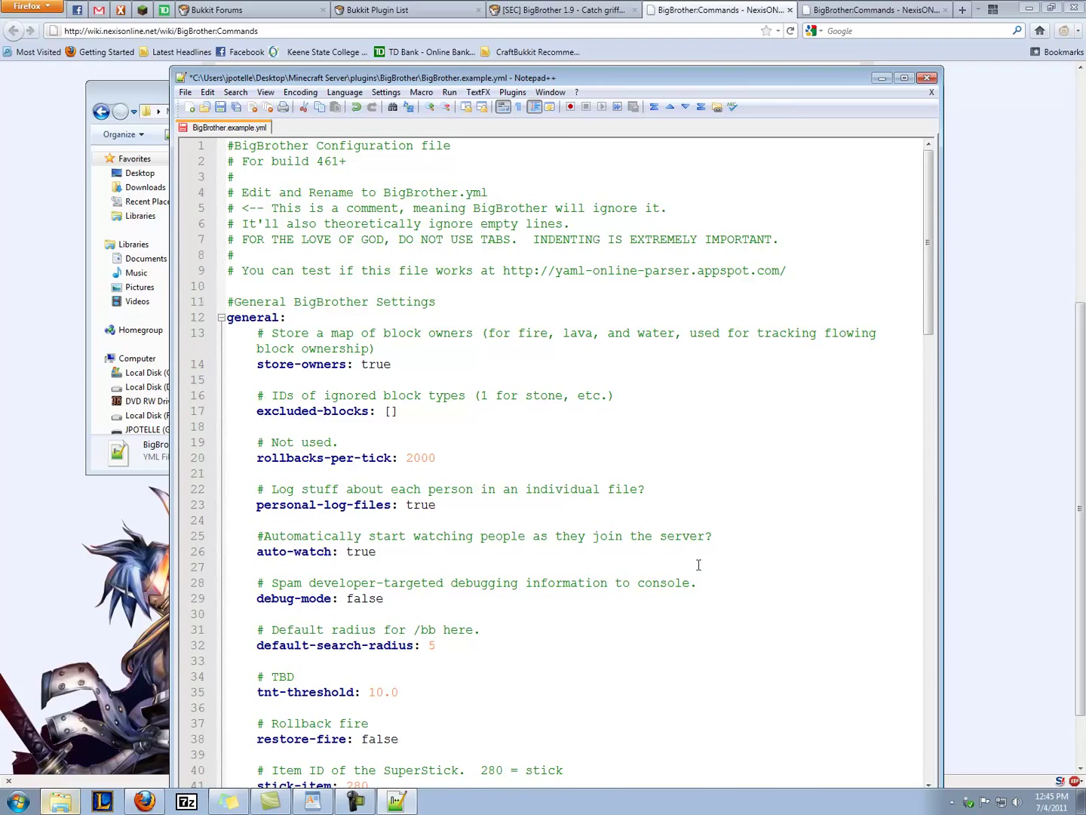
pyautogui.scroll(-20, 694, 575)
pyautogui.scroll(-1, 682, 577)
pyautogui.scroll(13, 684, 580)
pyautogui.moveTo(931, 426); pyautogui.dragTo(931, 237)
pyautogui.moveTo(705, 79); pyautogui.dragTo(711, 51)
pyautogui.hotkey('ctrl', 's')
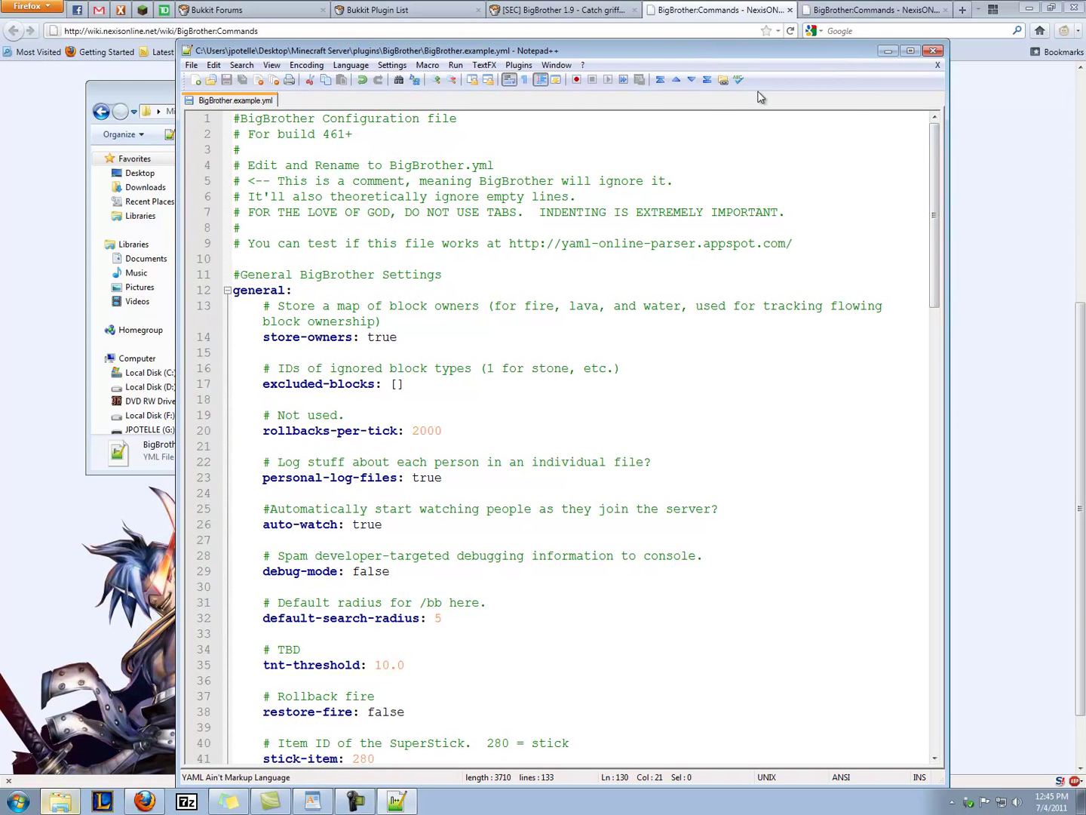
pyautogui.click(933, 53)
# Go back up to the Minecraft Server folder and start the server with Start Server.bat.
pyautogui.click(370, 323)
pyautogui.press('BackSpace')
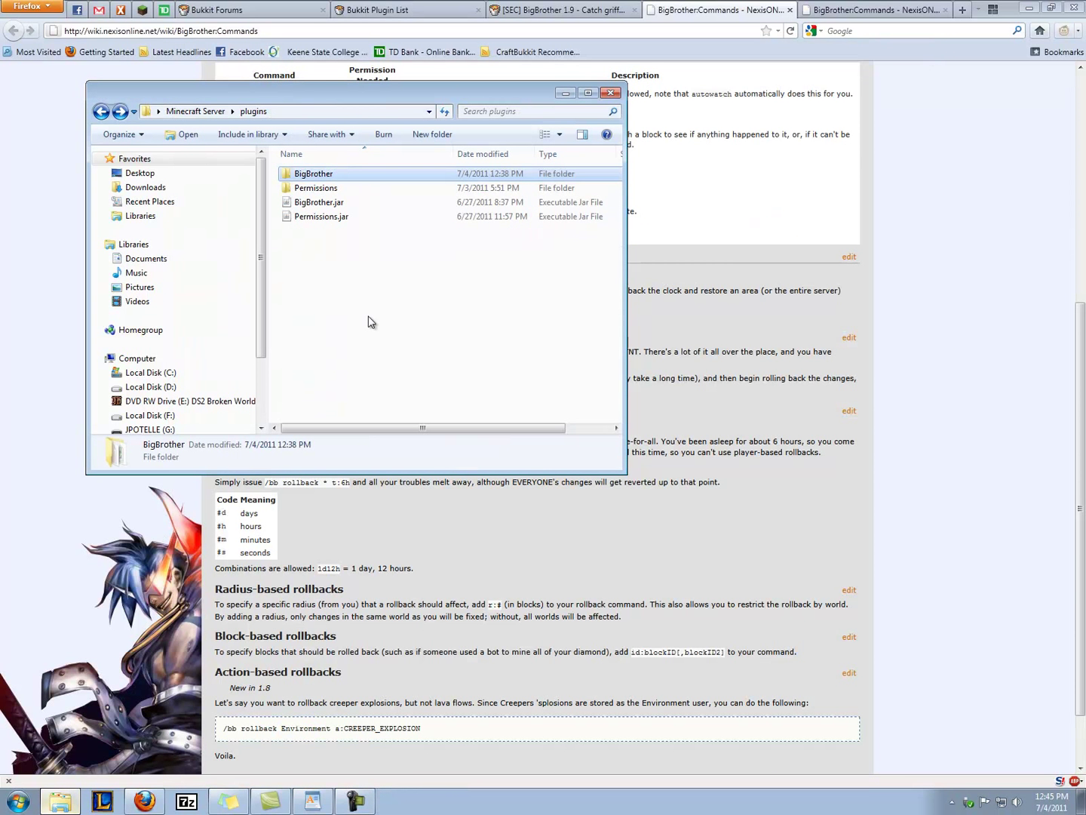
pyautogui.press('BackSpace')
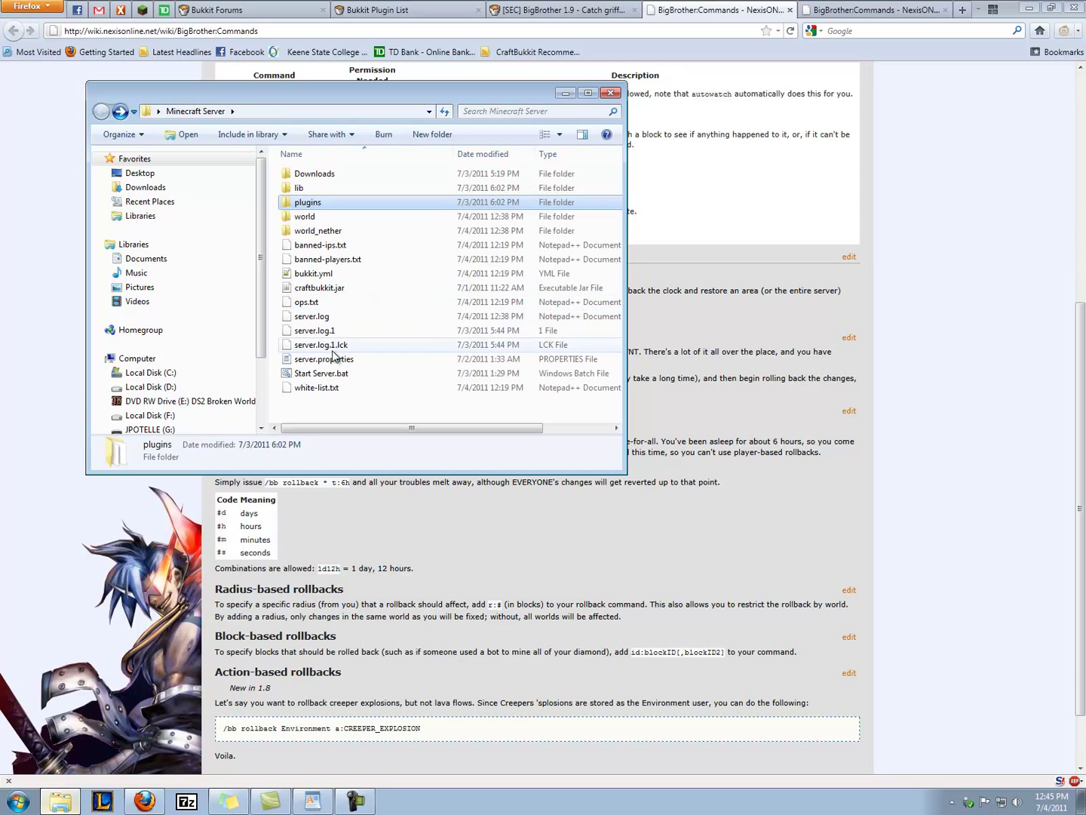
pyautogui.doubleClick(334, 373)
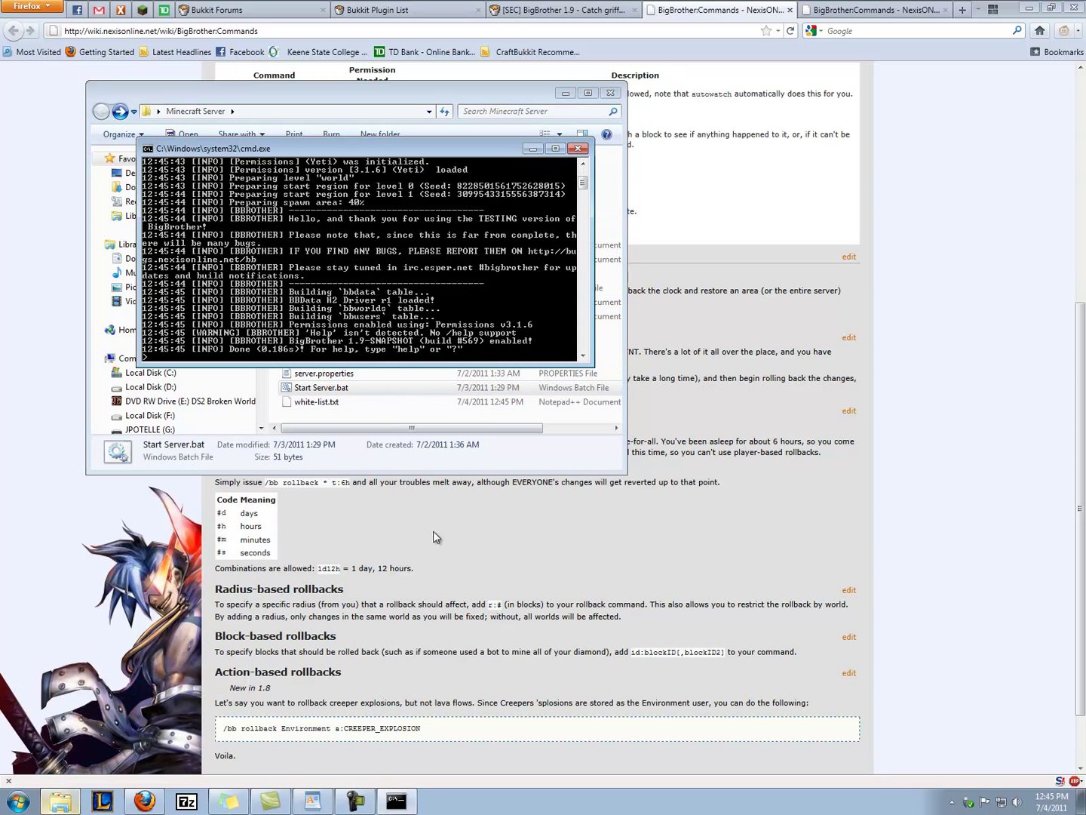
# Log in through the Minecraft launcher and join the local server in multiplayer.
pyautogui.click(1028, 11)
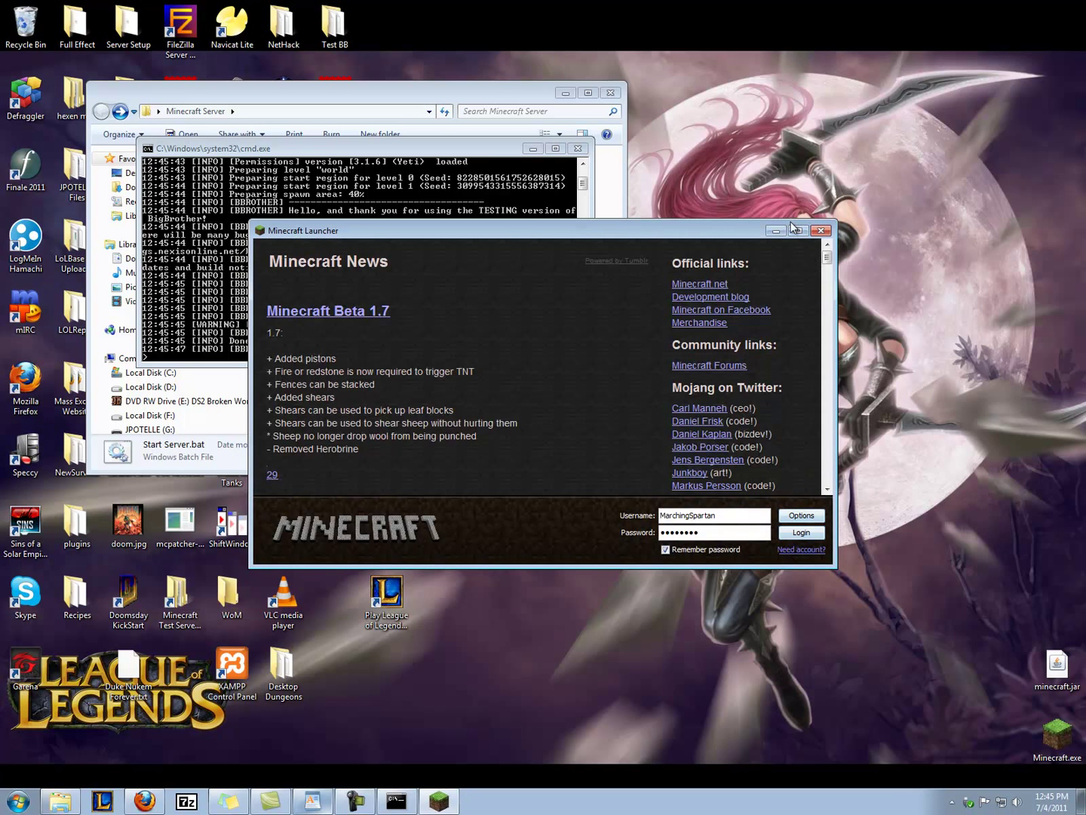
pyautogui.click(791, 528)
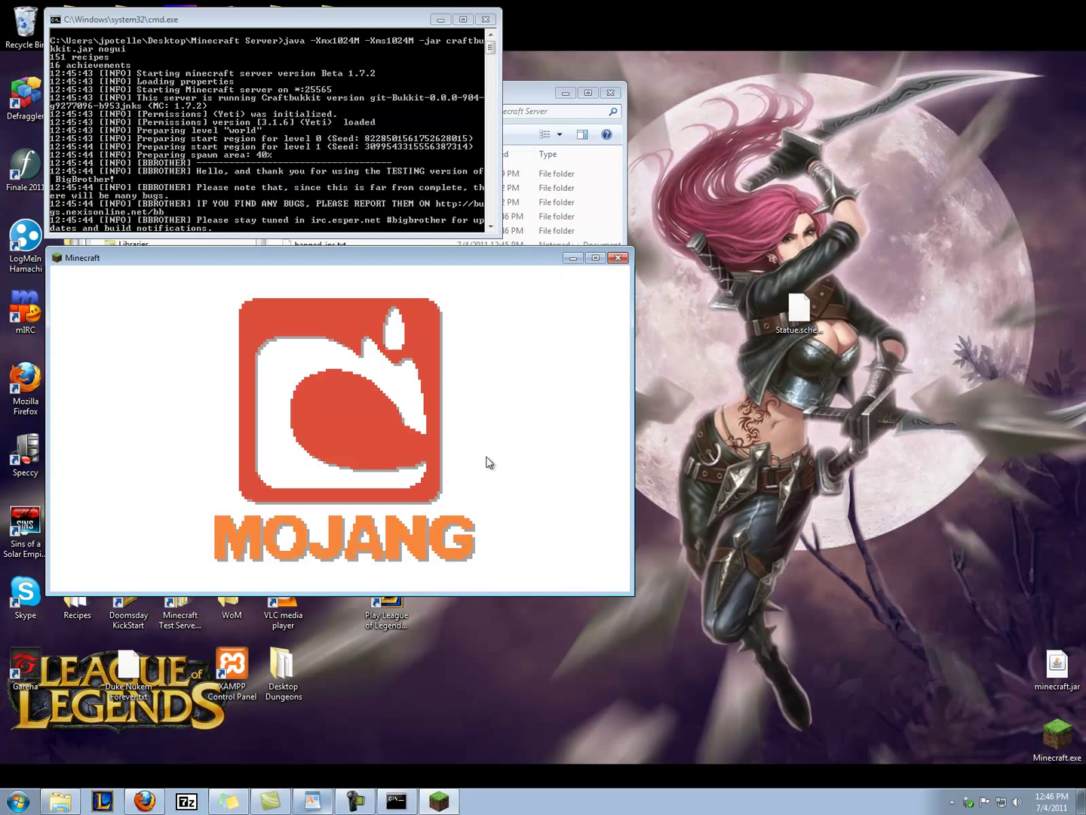
pyautogui.click(345, 452)
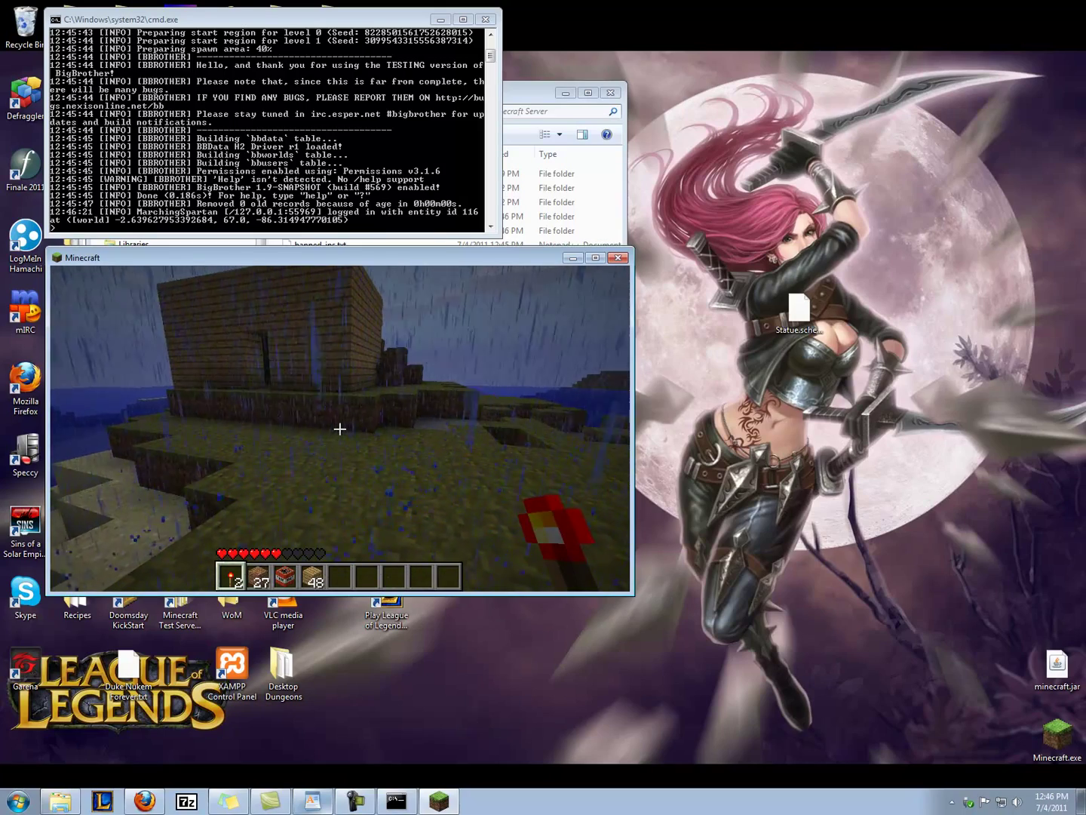
# Break several grass and log blocks around the tree near the wooden house as test damage.
pyautogui.press('3')
pyautogui.press('4')
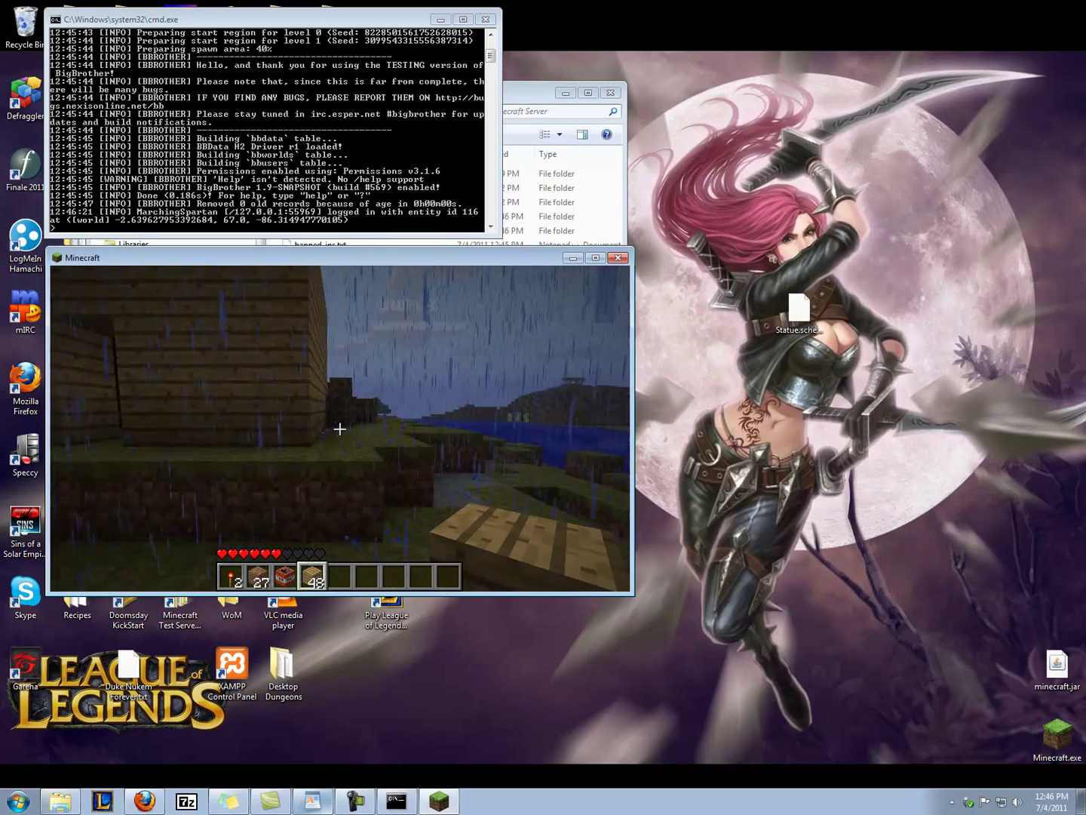
pyautogui.press('3')
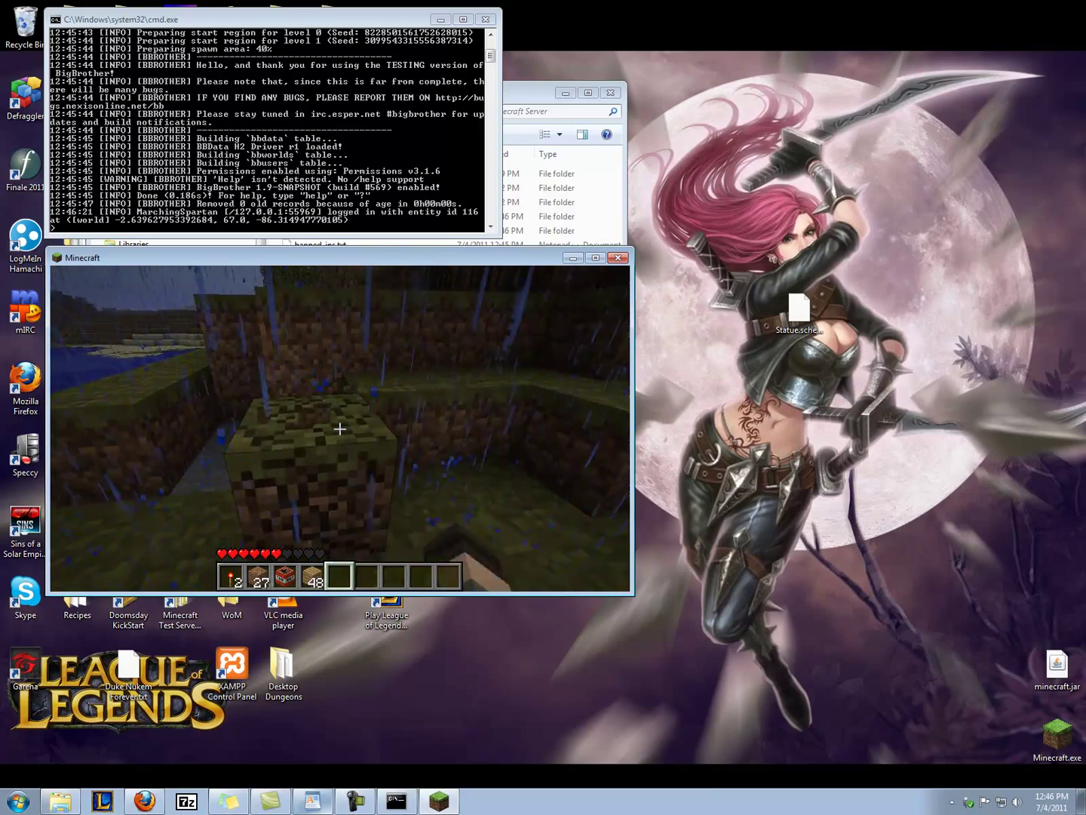
pyautogui.click(339, 430)
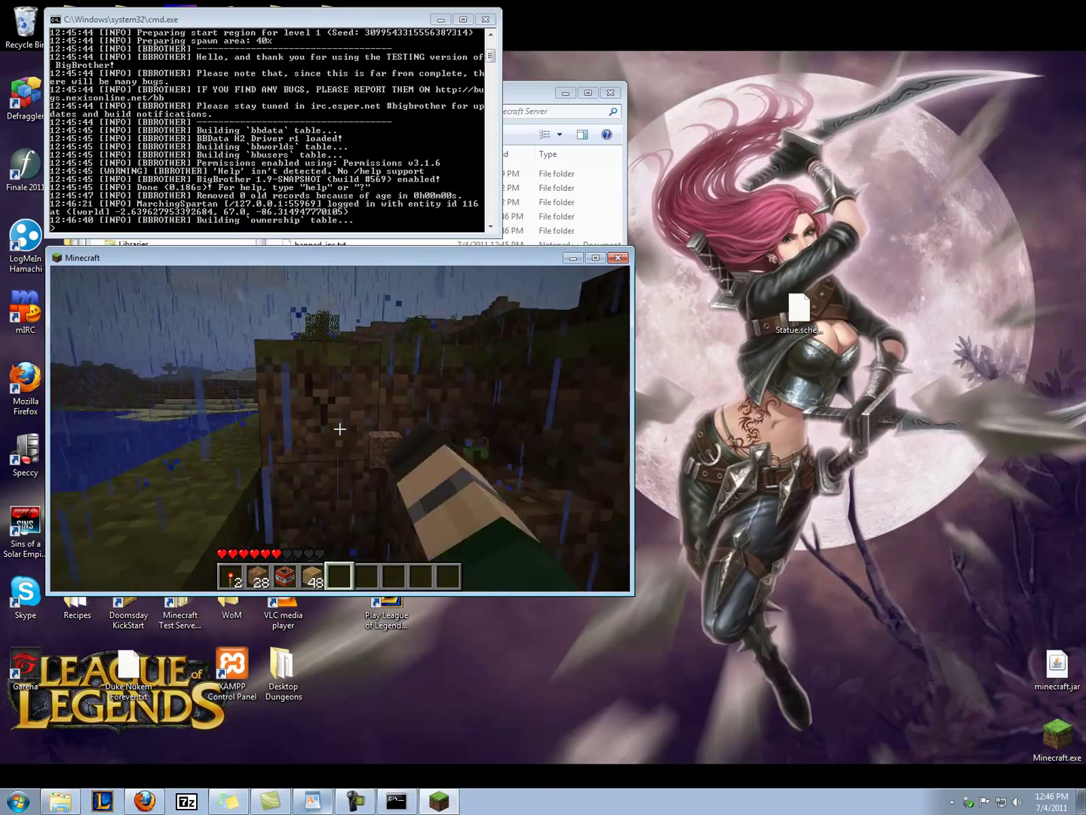
pyautogui.click(340, 429)
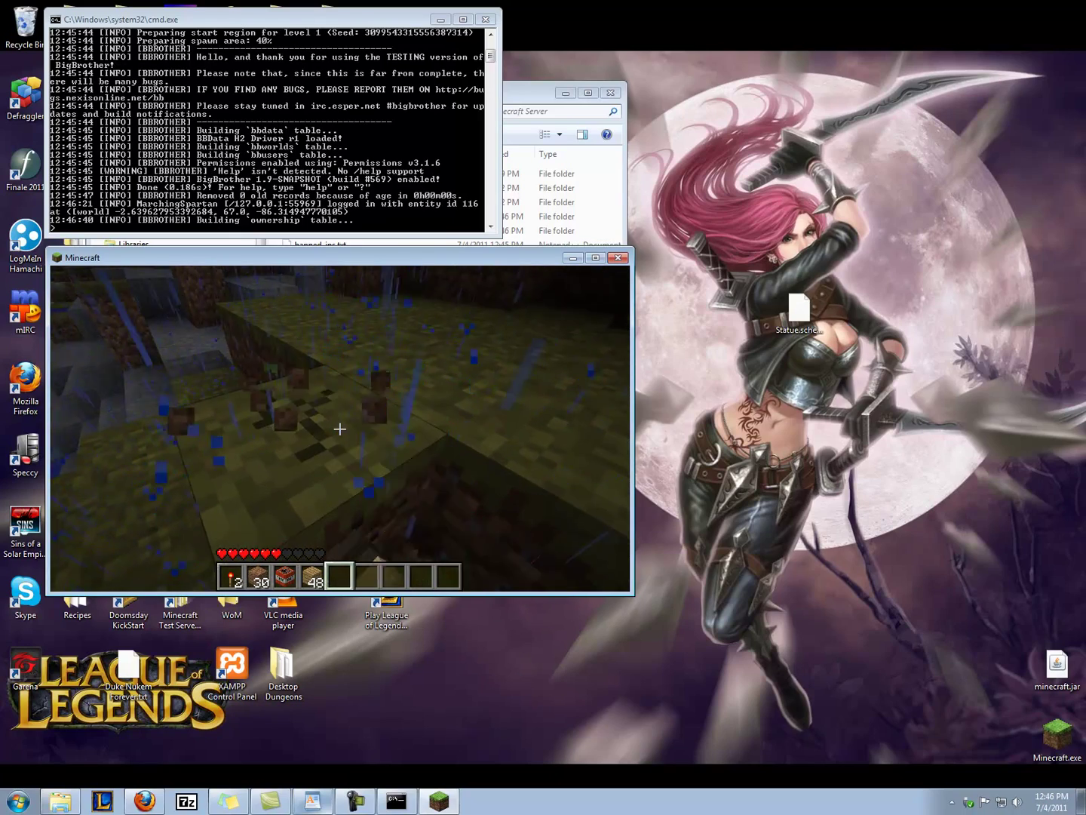
pyautogui.press('w')
pyautogui.click(339, 430)
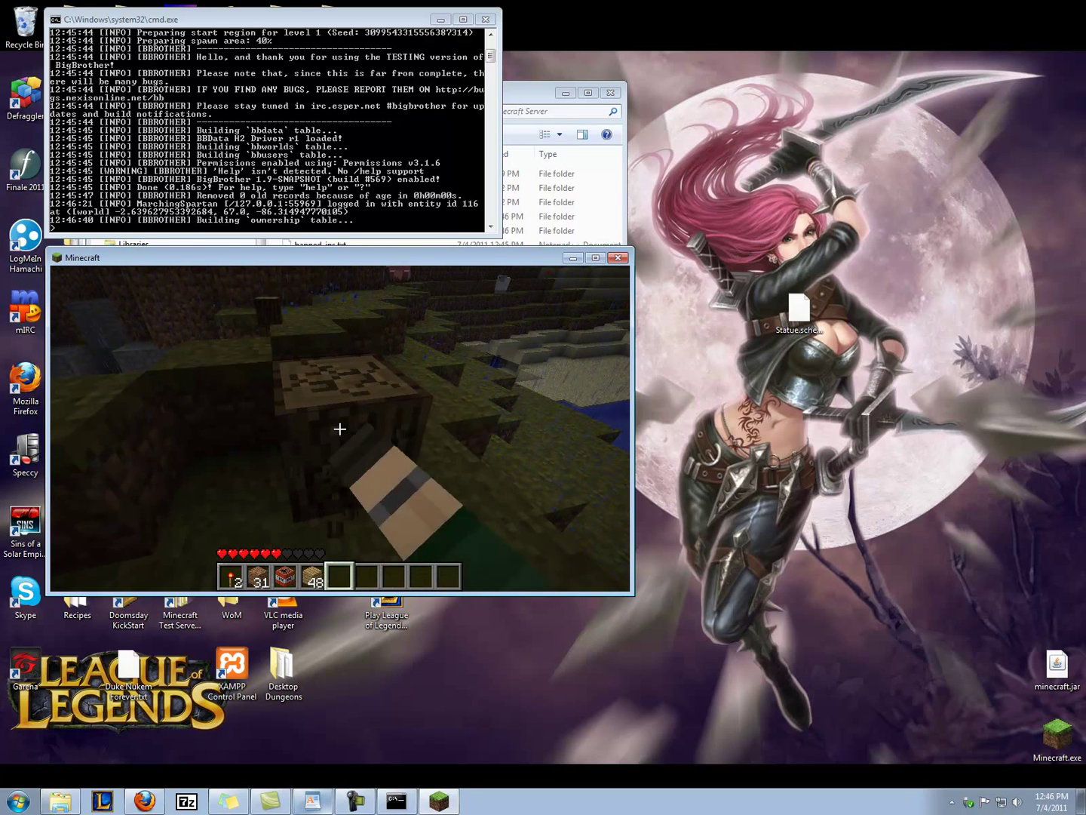
pyautogui.press('w')
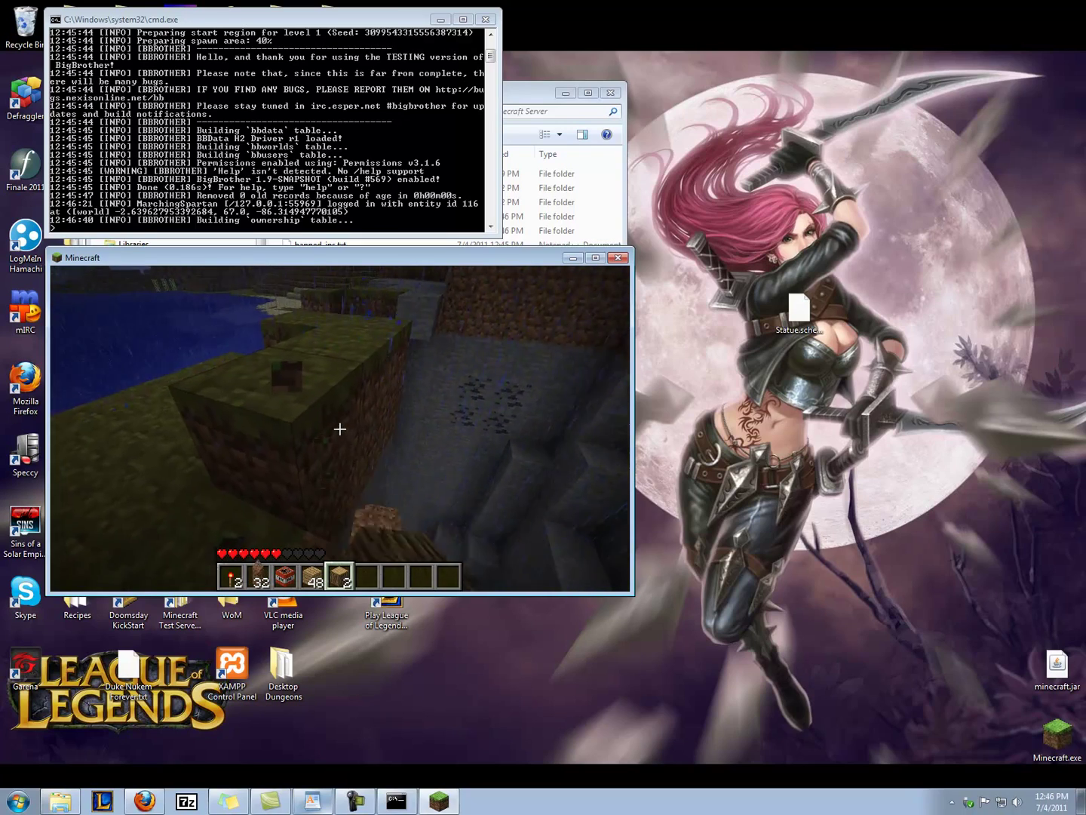
pyautogui.click(340, 429)
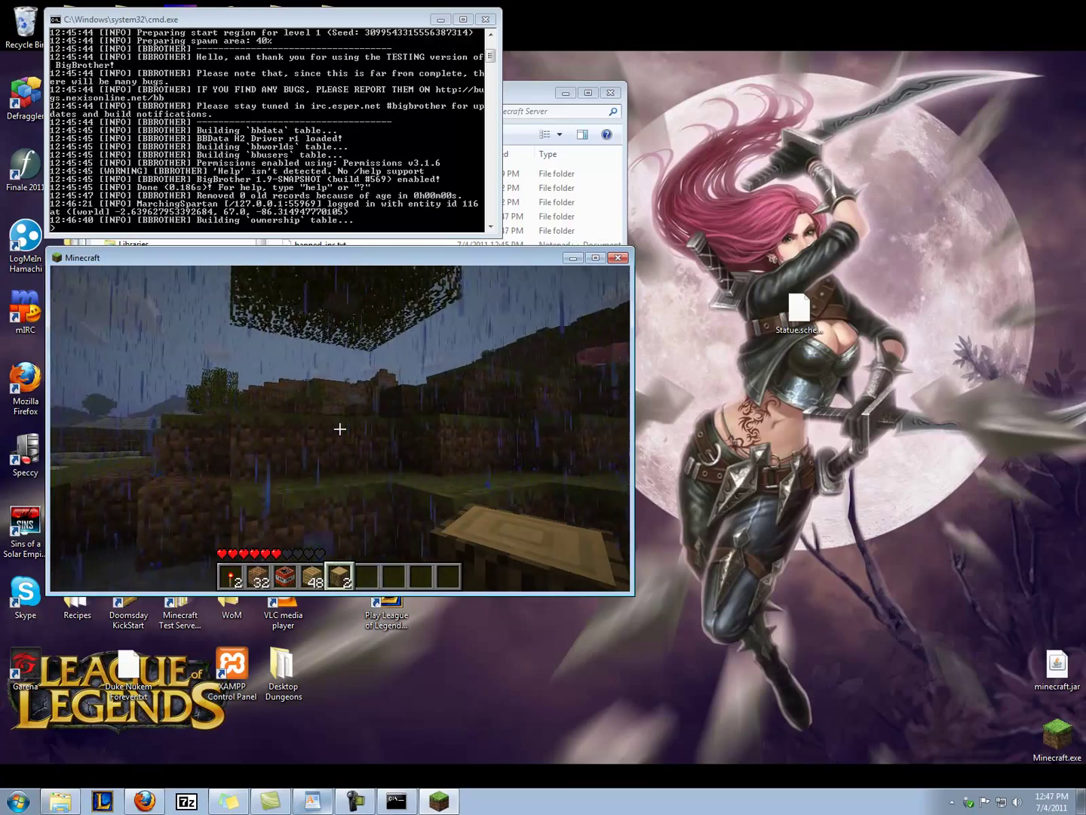
pyautogui.press('w')
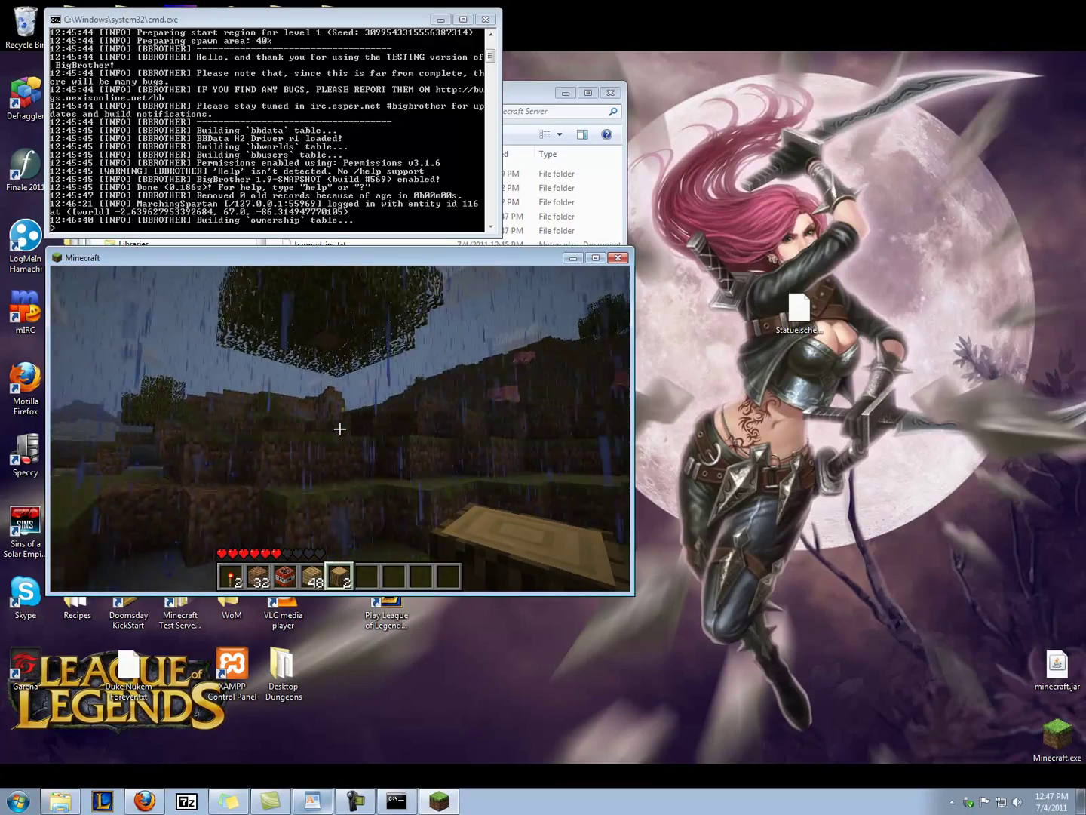
pyautogui.press('w')
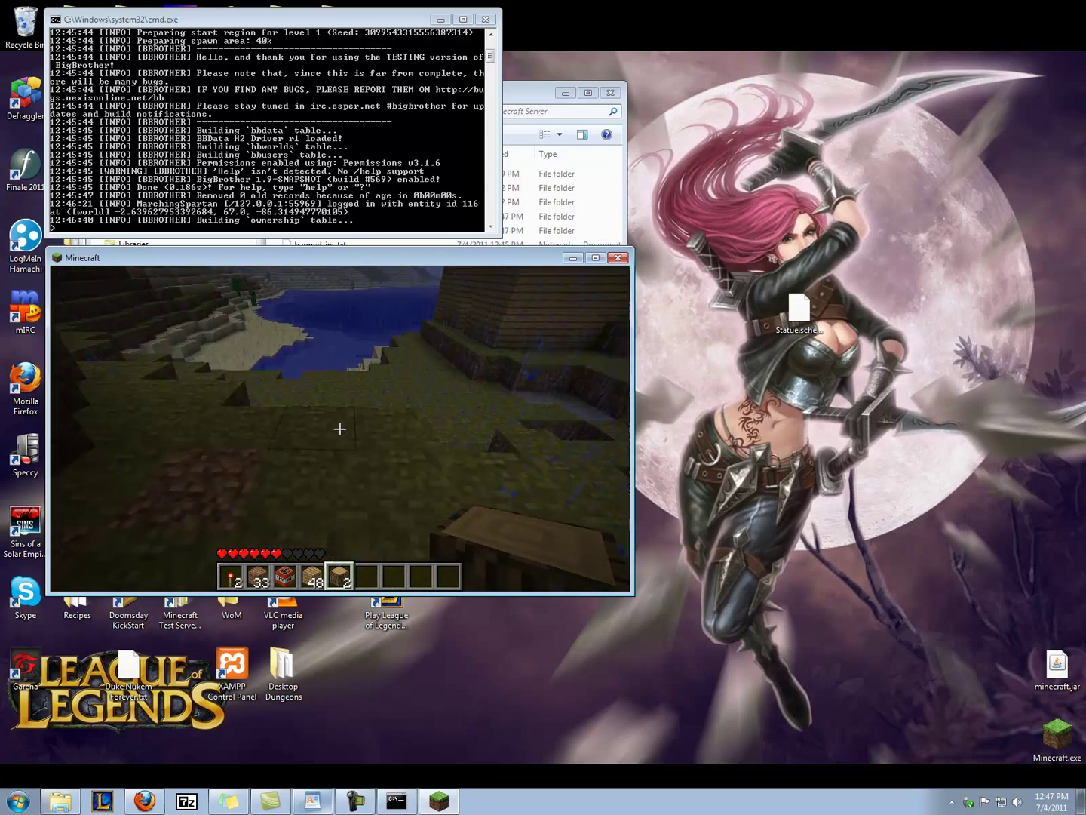
# Look up who modified the surrounding area with /bb here, and query the player's modifications with /bb here plus the player name.
pyautogui.press('t')
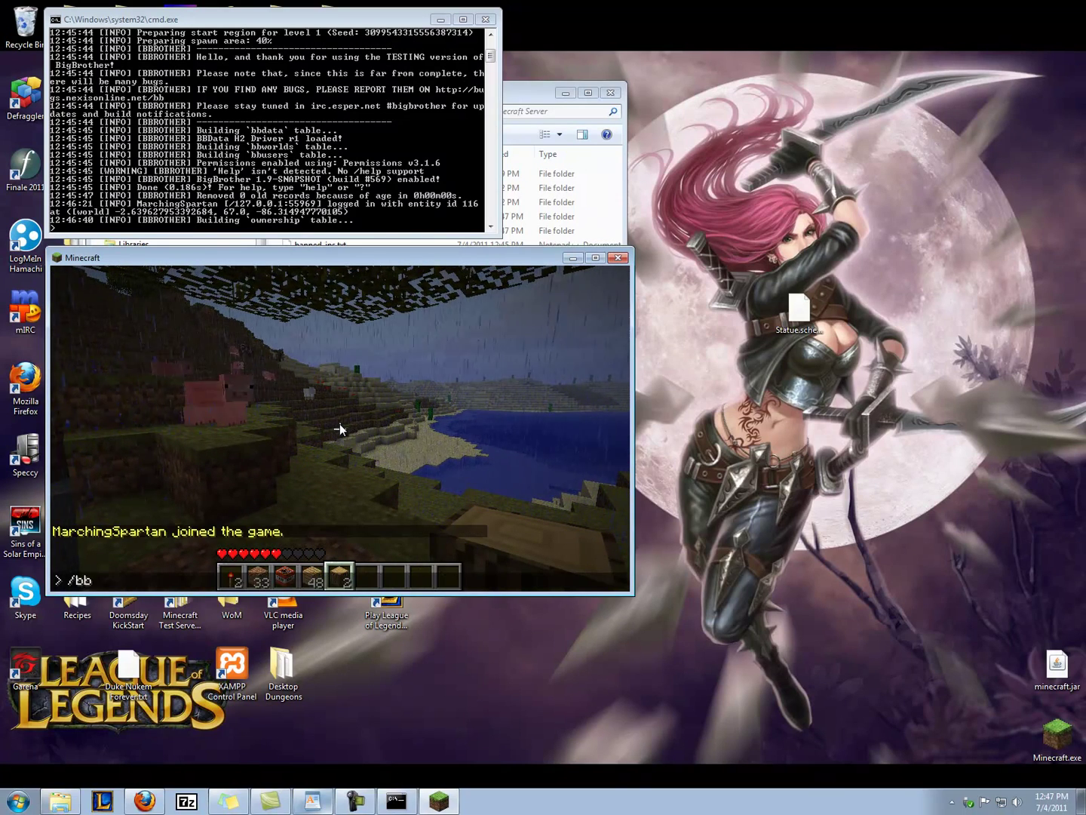
pyautogui.press('Return')
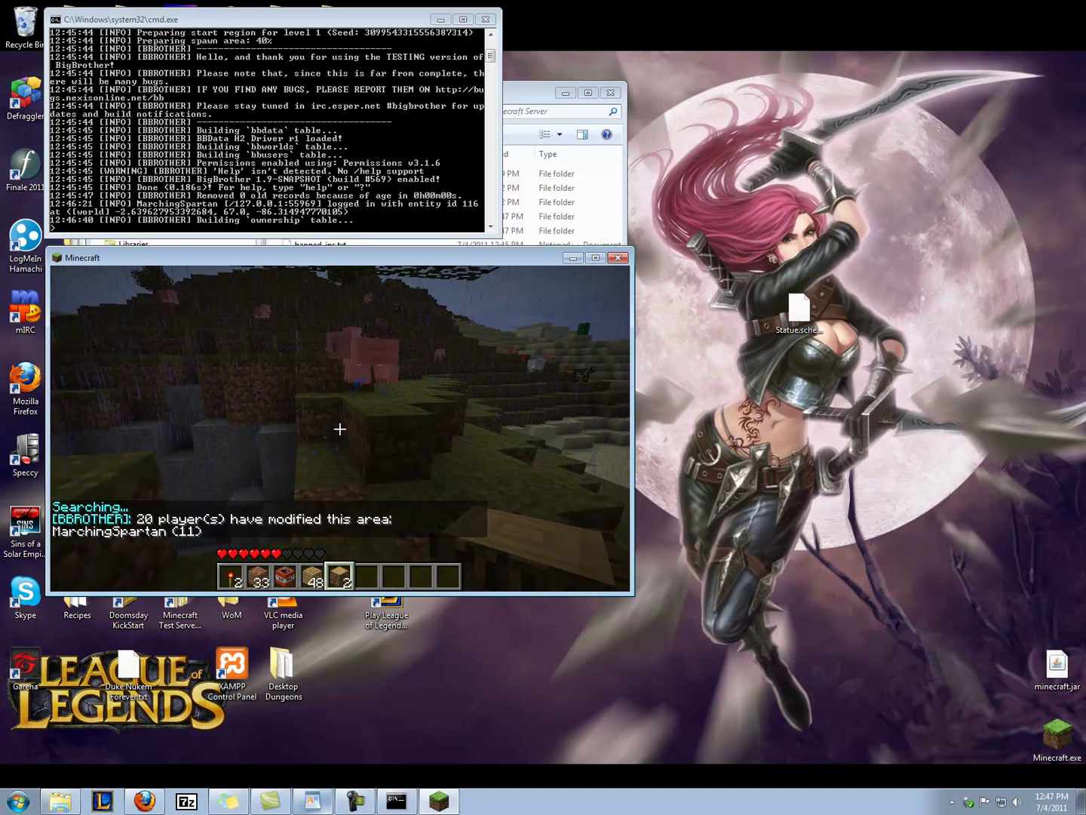
pyautogui.write('t//')
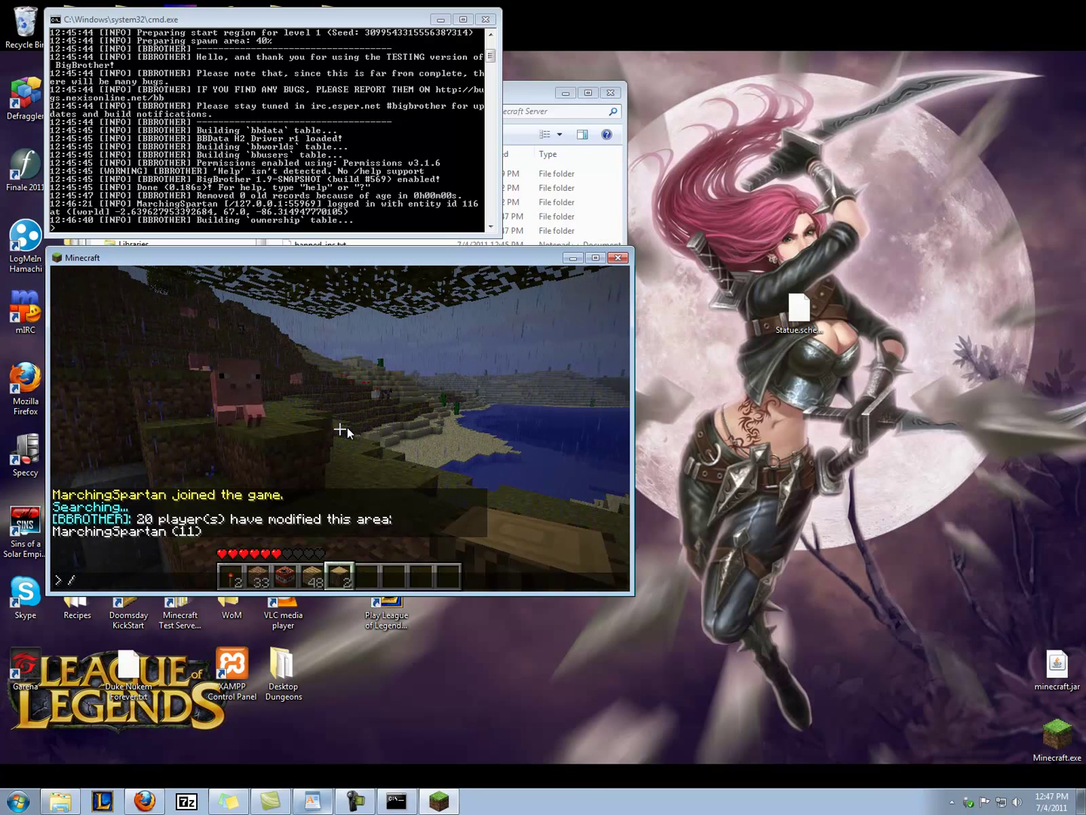
pyautogui.press('BackSpace')
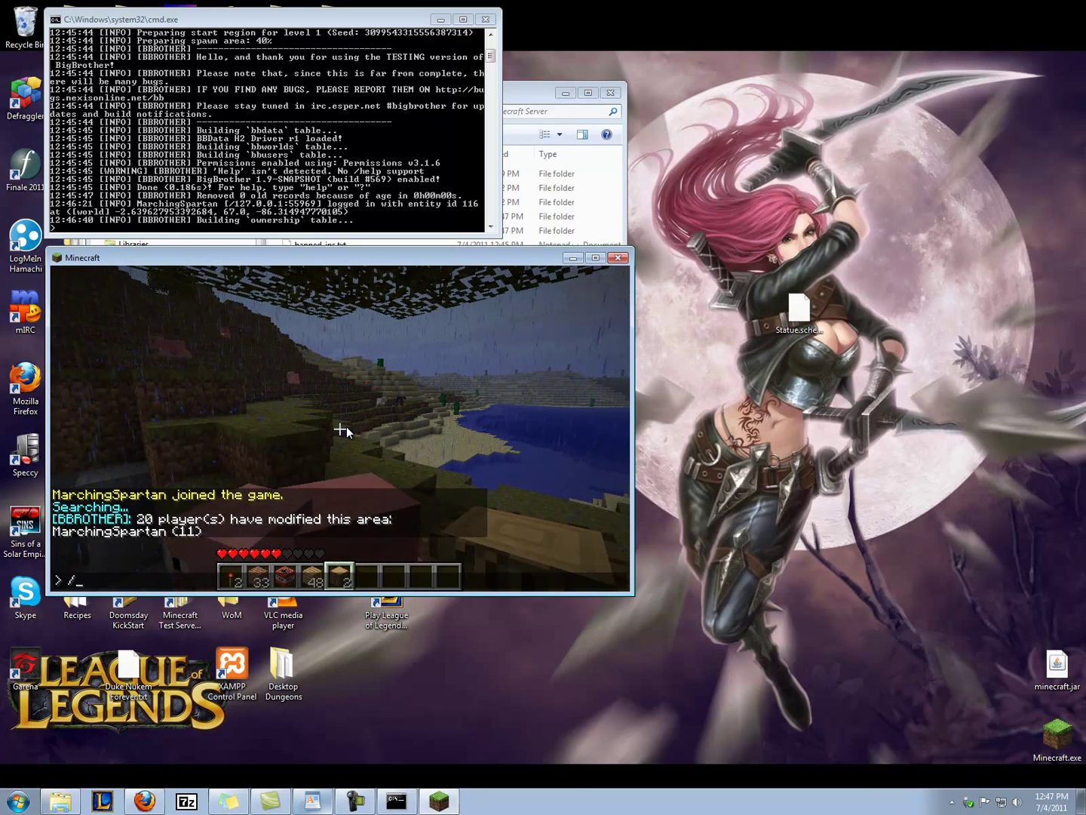
pyautogui.write('bb he')
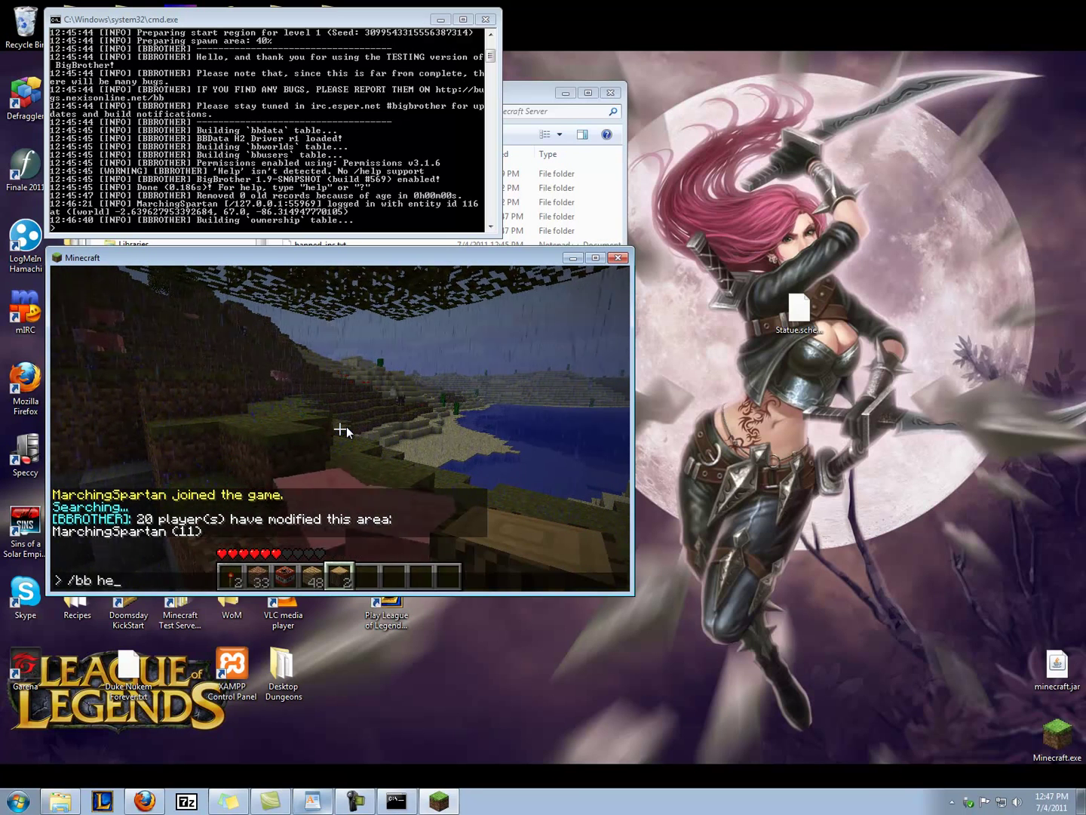
pyautogui.write('re MarchingSpartan')
pyautogui.press('Return')
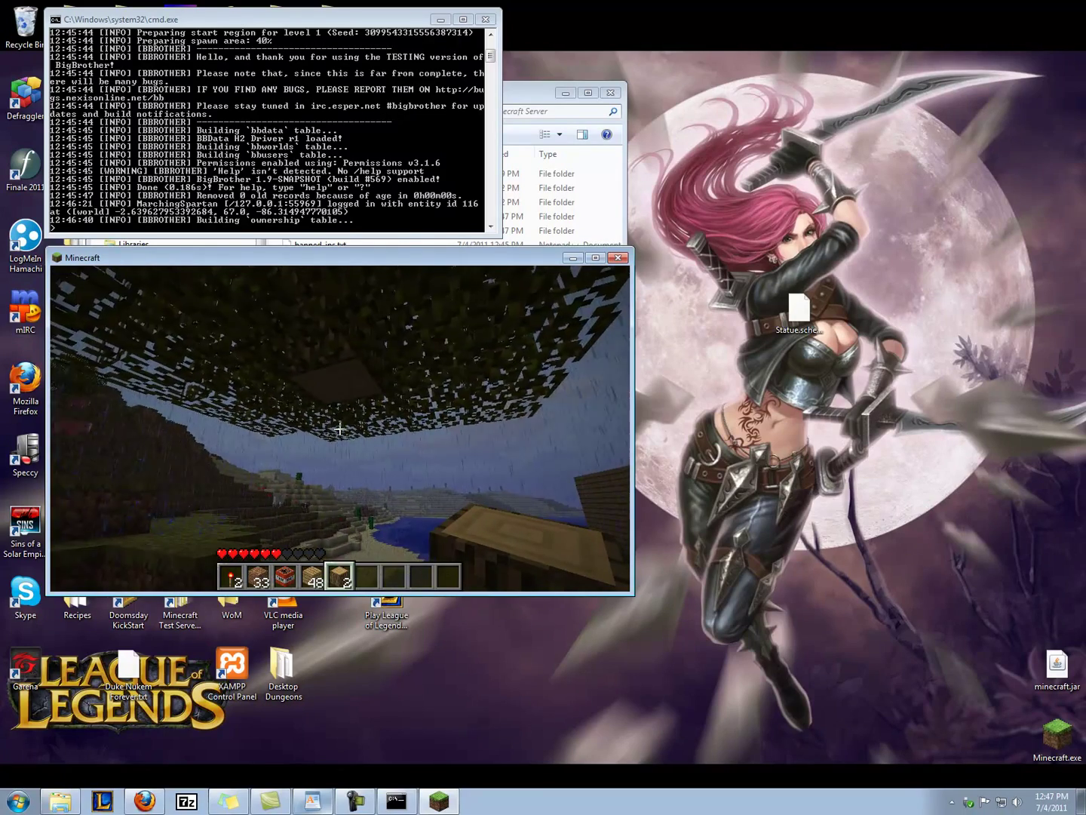
pyautogui.write('t')
pyautogui.write('/')
pyautogui.press('Escape')
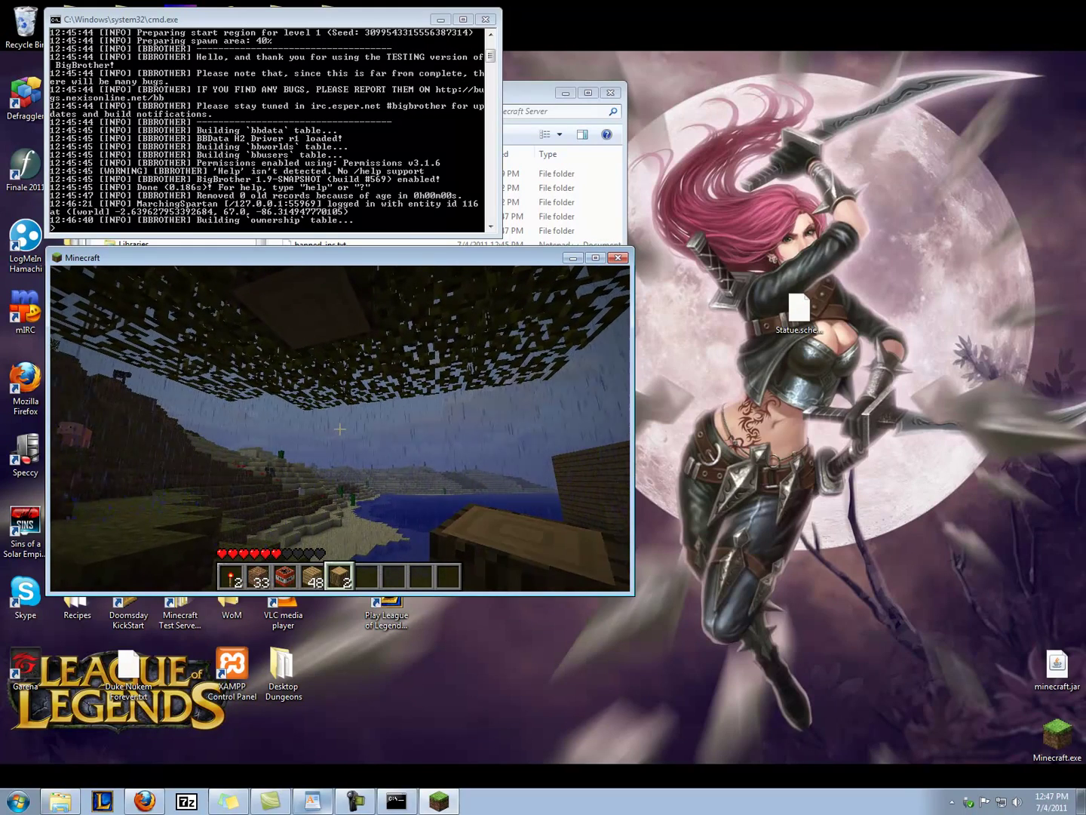
# Roll back the player's edits within a 15-block radius with /bb rollback, the player name and r:15.
pyautogui.write('t/')
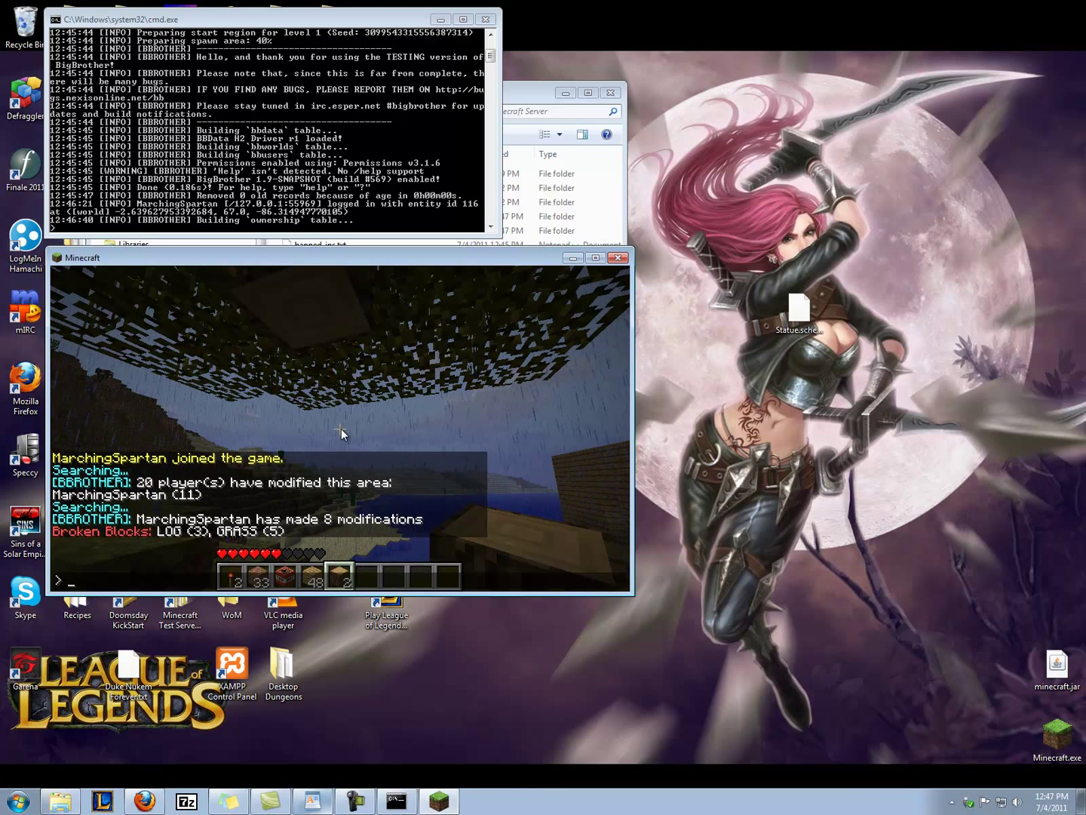
pyautogui.write('bb rollback March')
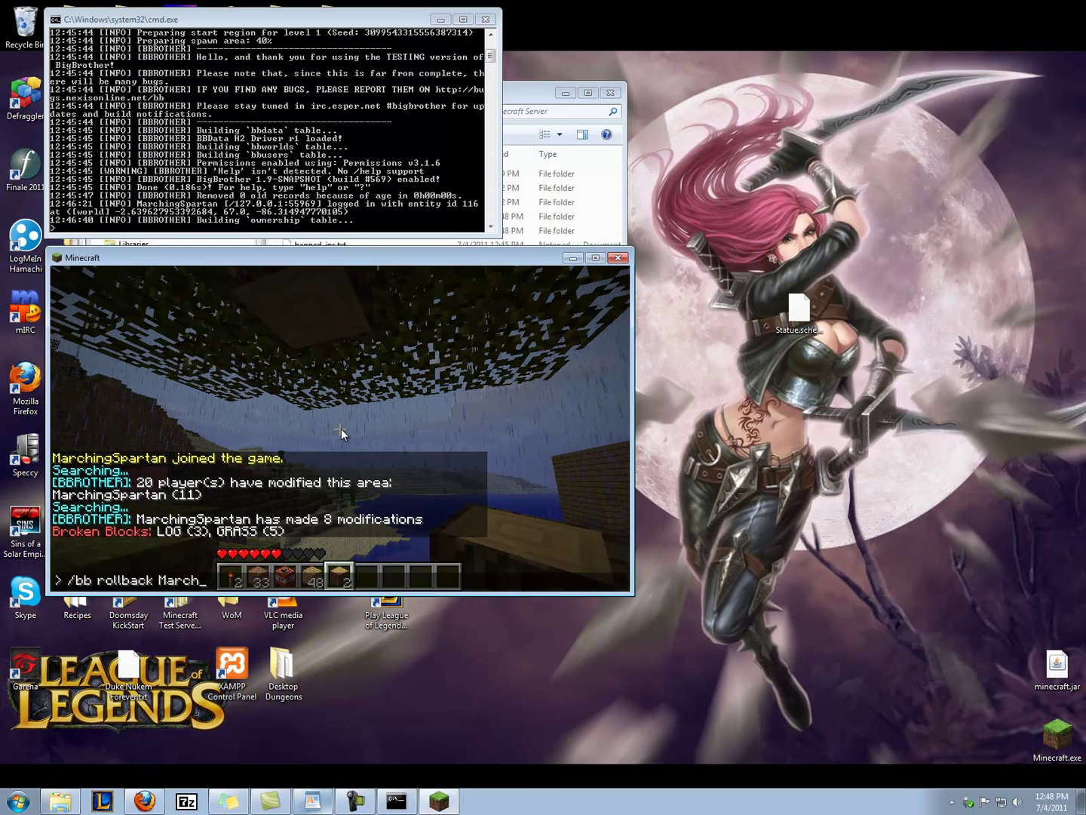
pyautogui.write('ingSpartan')
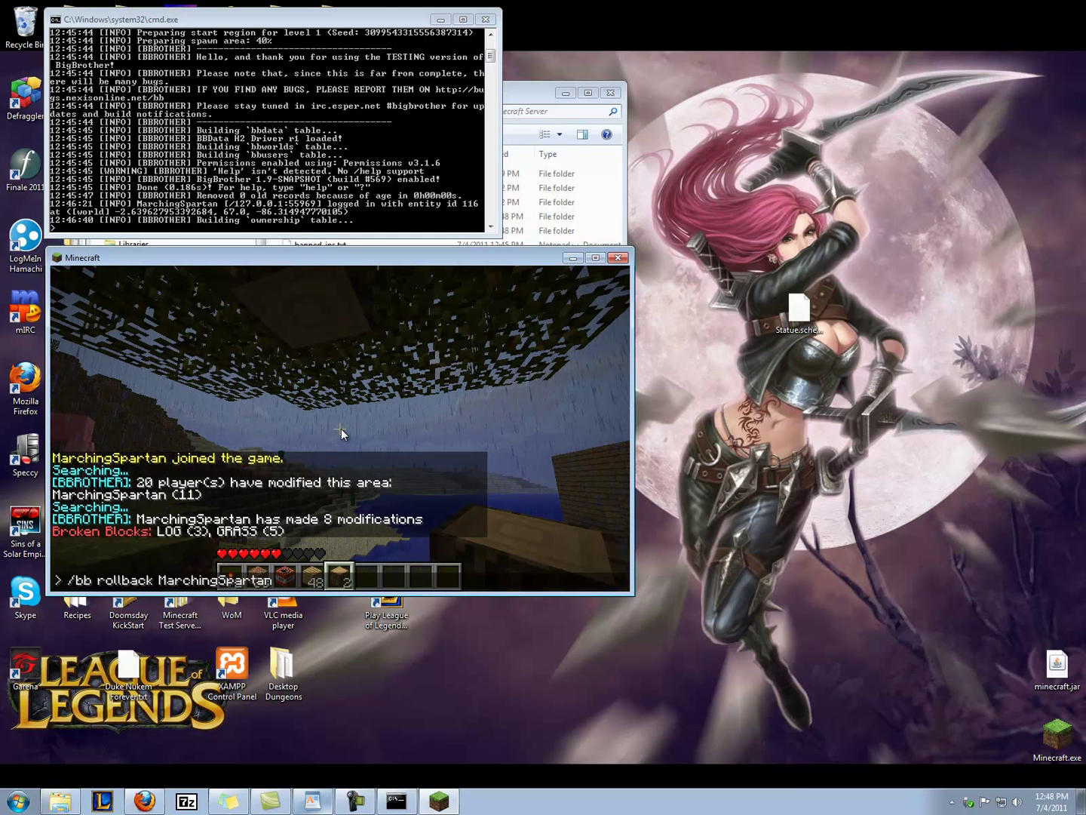
pyautogui.write(' r:1')
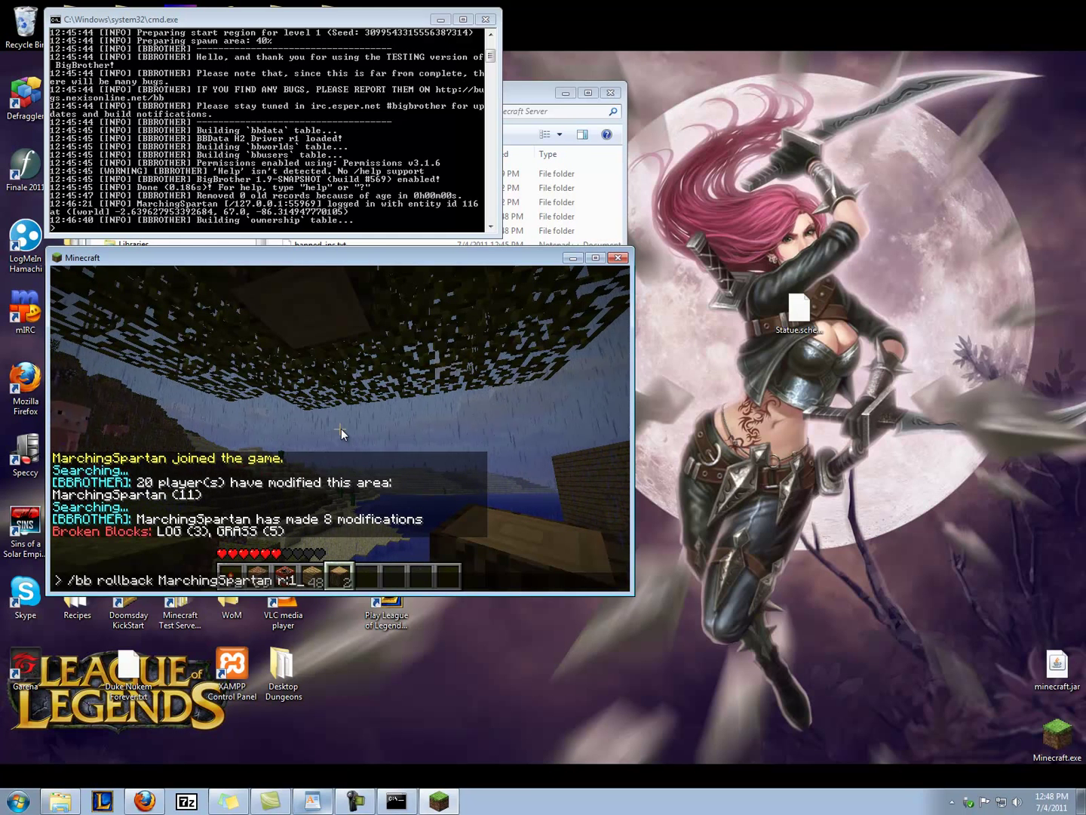
pyautogui.write('5')
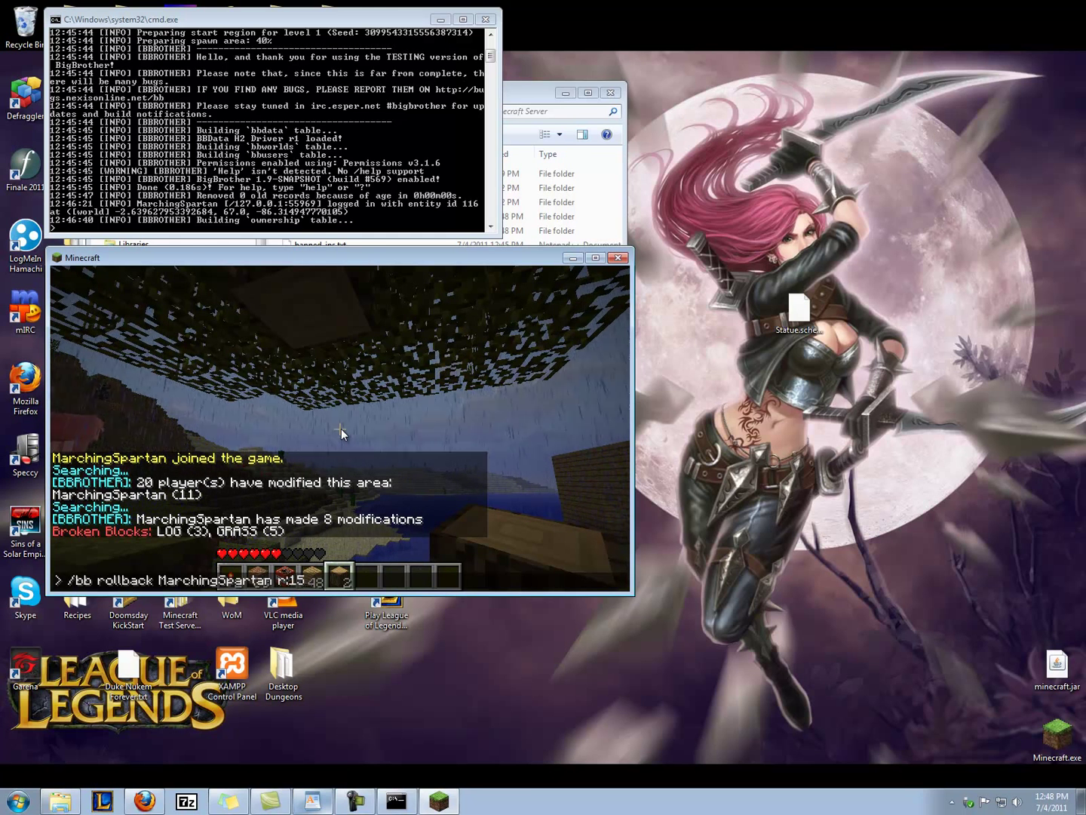
pyautogui.press('Return')
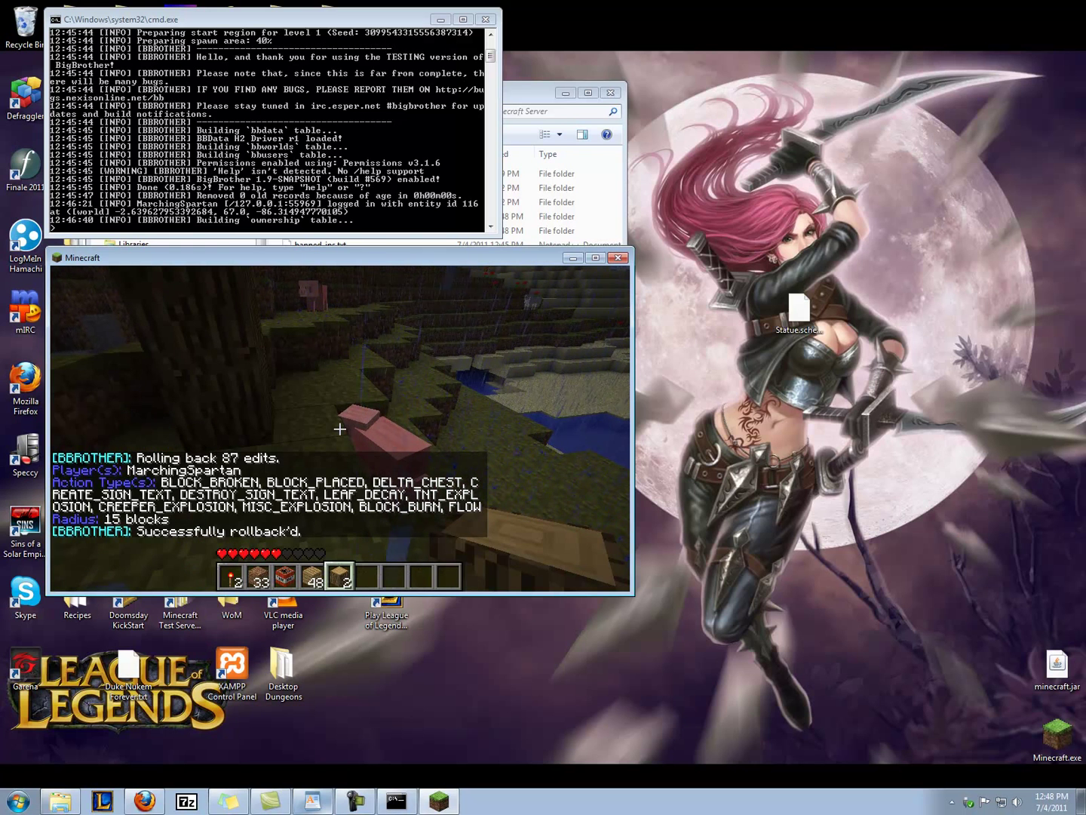
# Walk around the tree and the wooden house to inspect the ground, logs and walls after the rollback.
pyautogui.press('t')
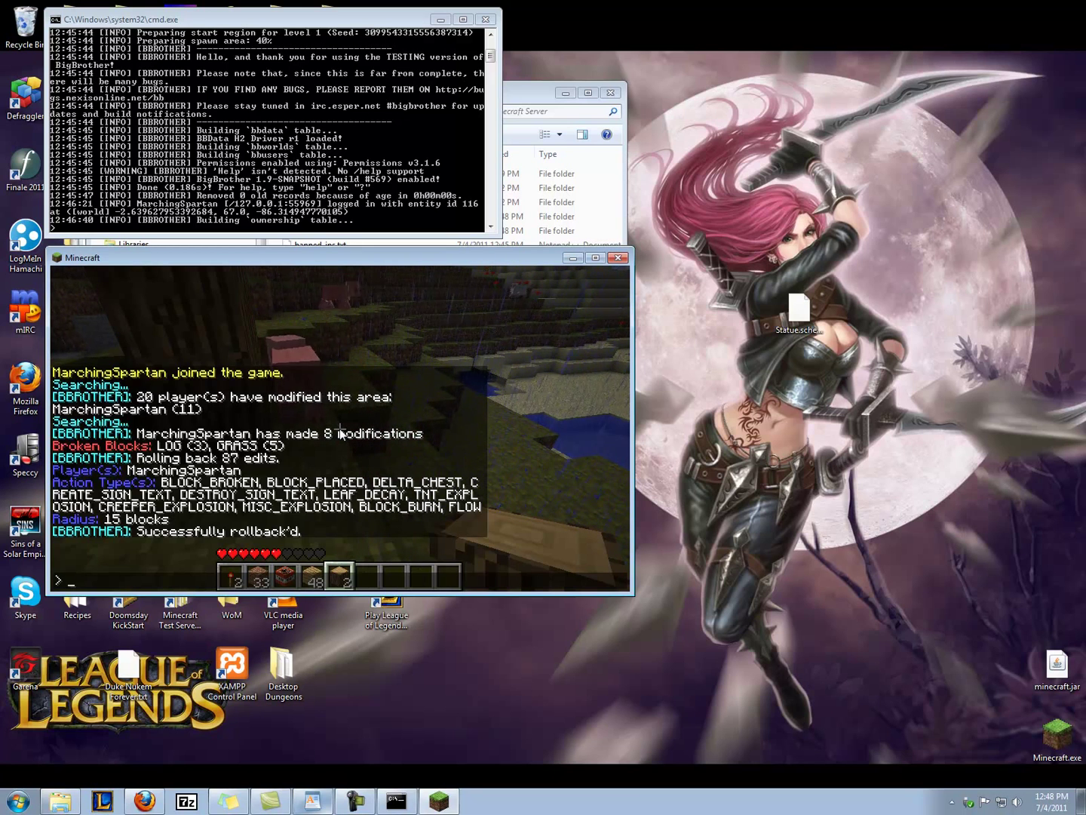
pyautogui.press('Escape')
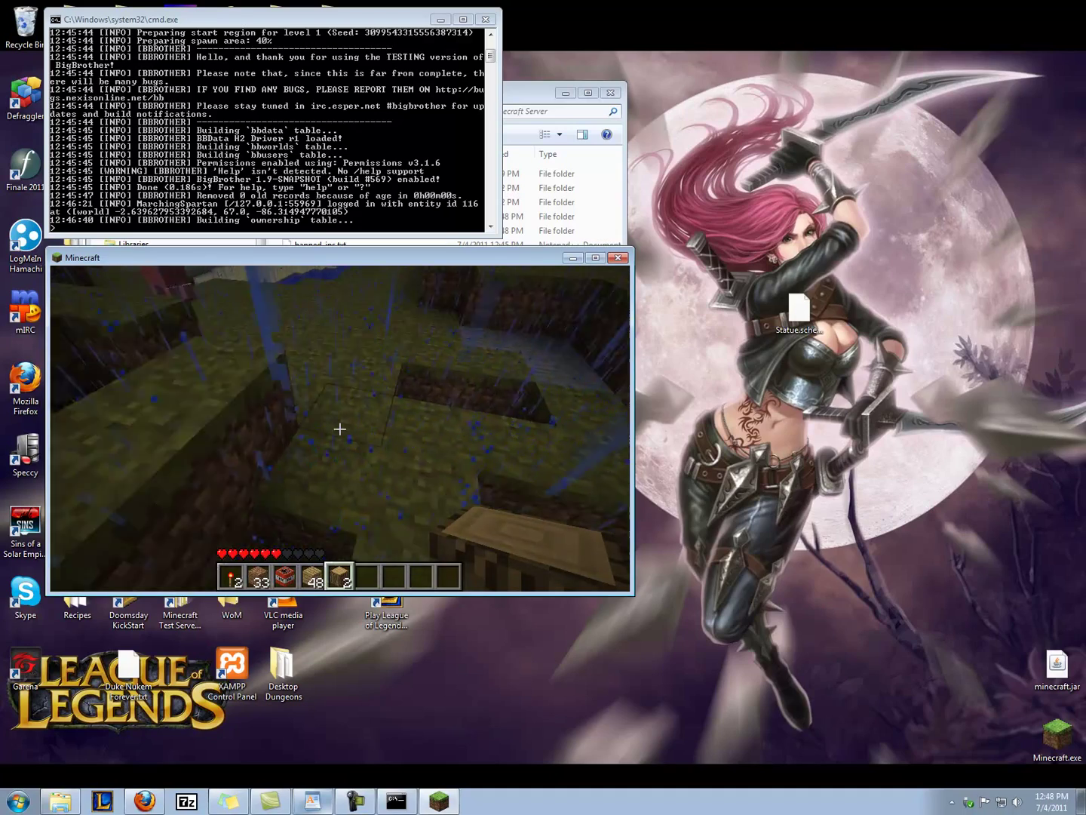
pyautogui.press('w')
pyautogui.press('space')
pyautogui.press('w')
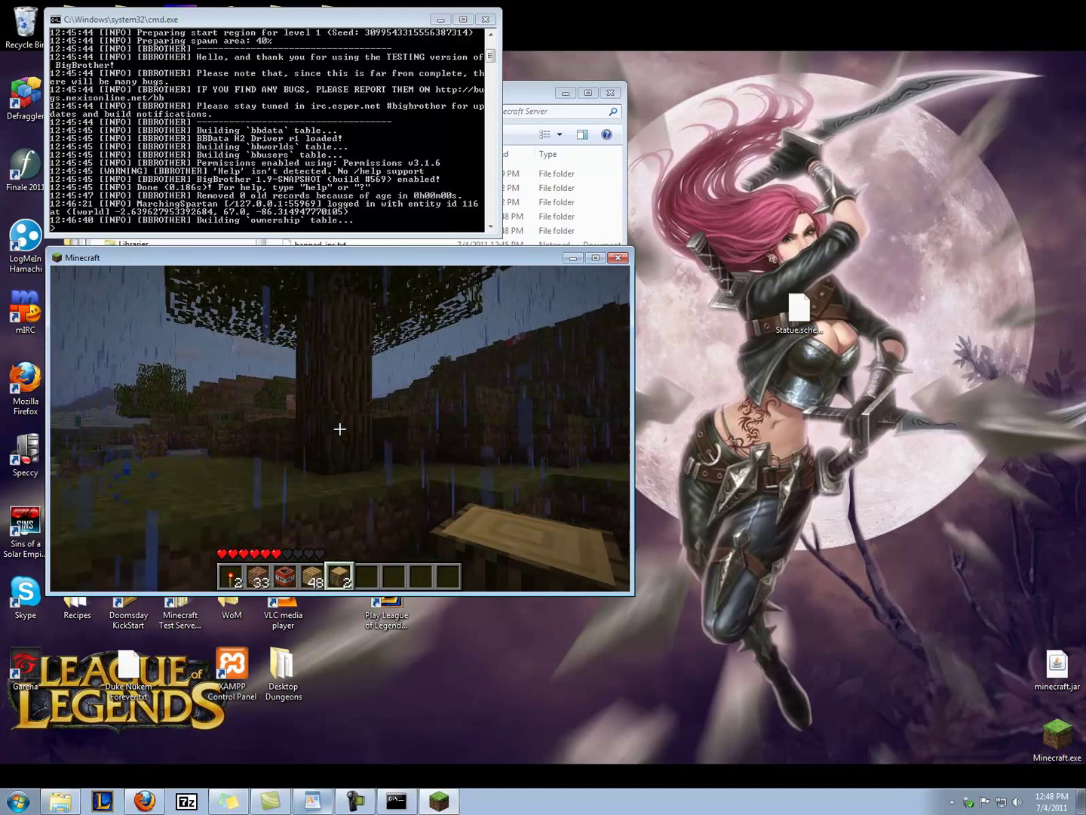
pyautogui.press('s')
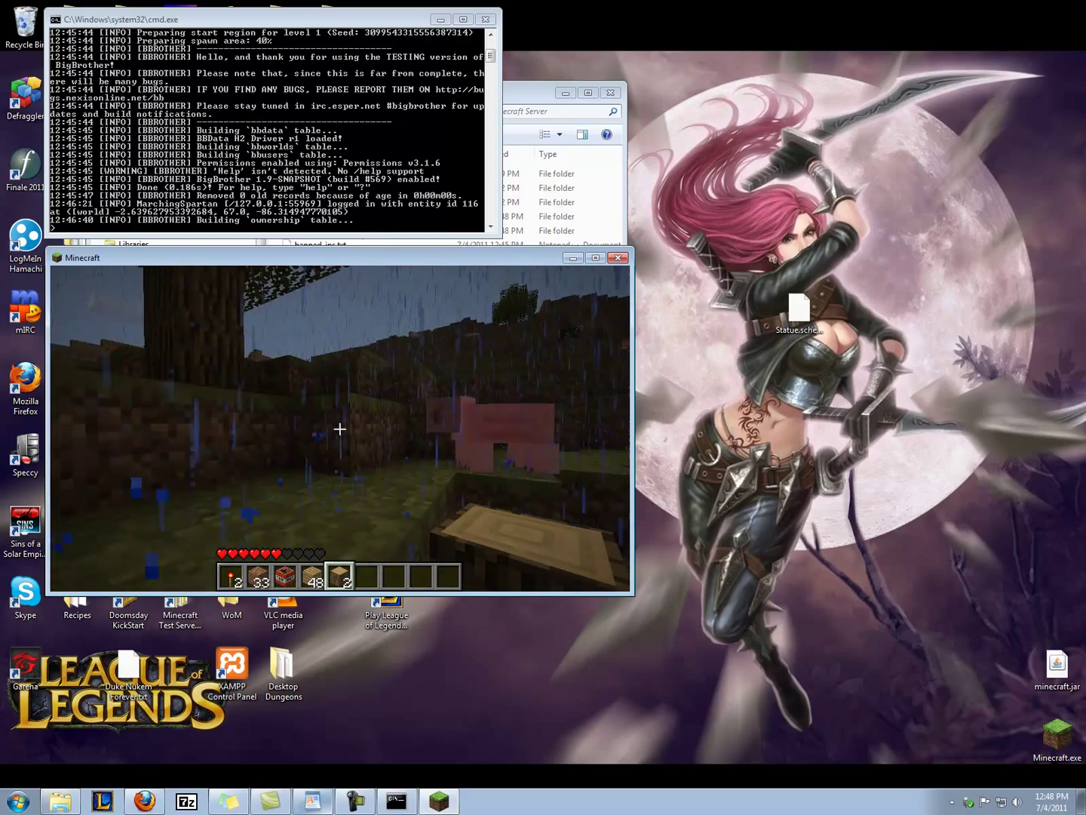
pyautogui.press('w')
pyautogui.moveTo(340, 430)
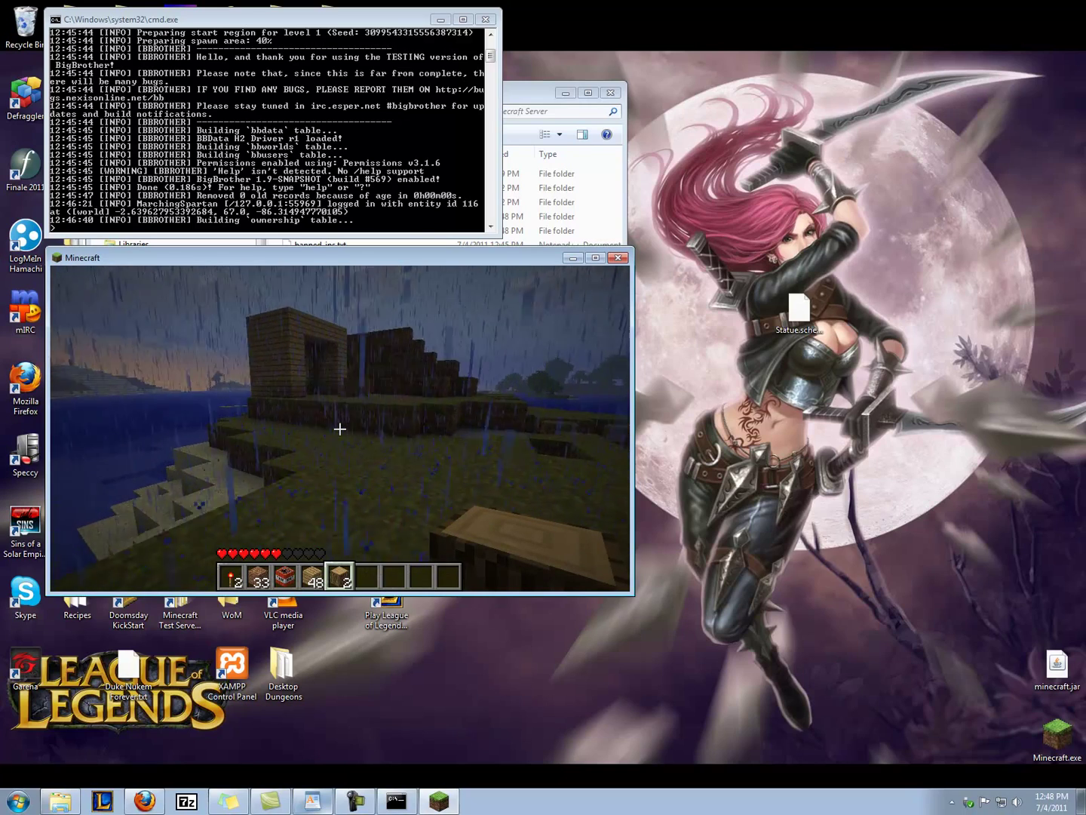
pyautogui.press('e')
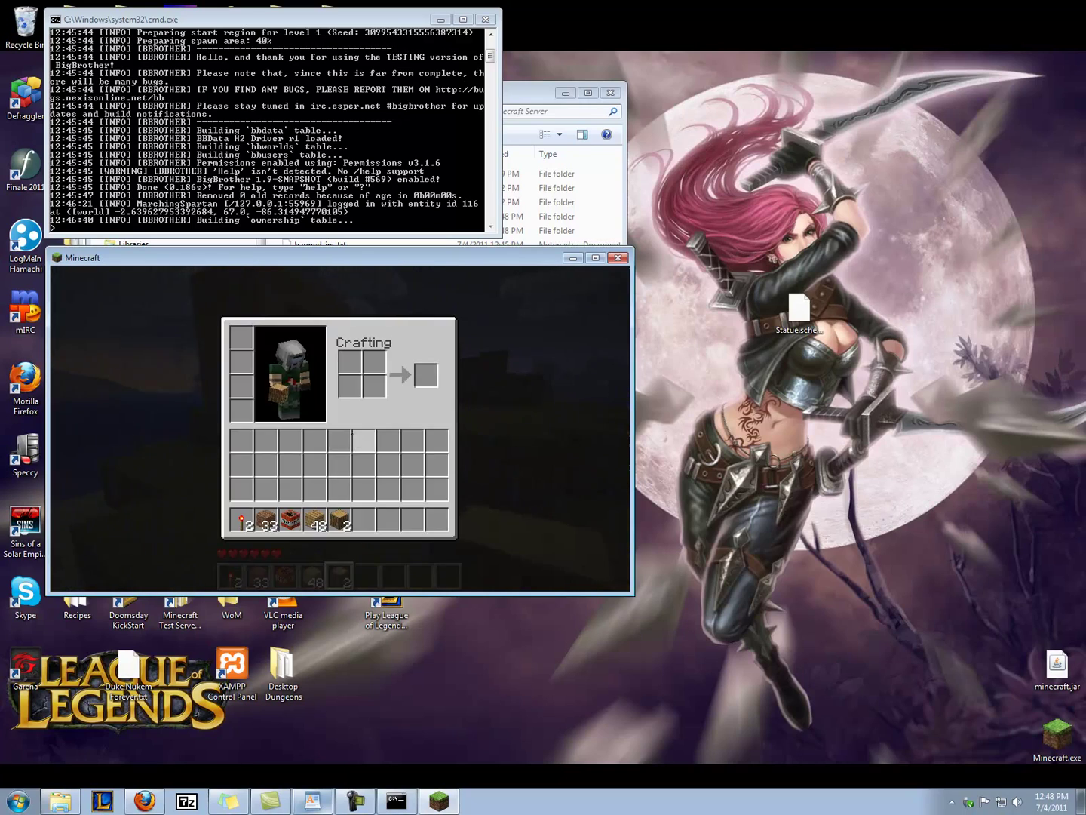
pyautogui.press('e')
# Undo the last BigBrother rollback and look over the wooden house and the tree again.
pyautogui.press('/')
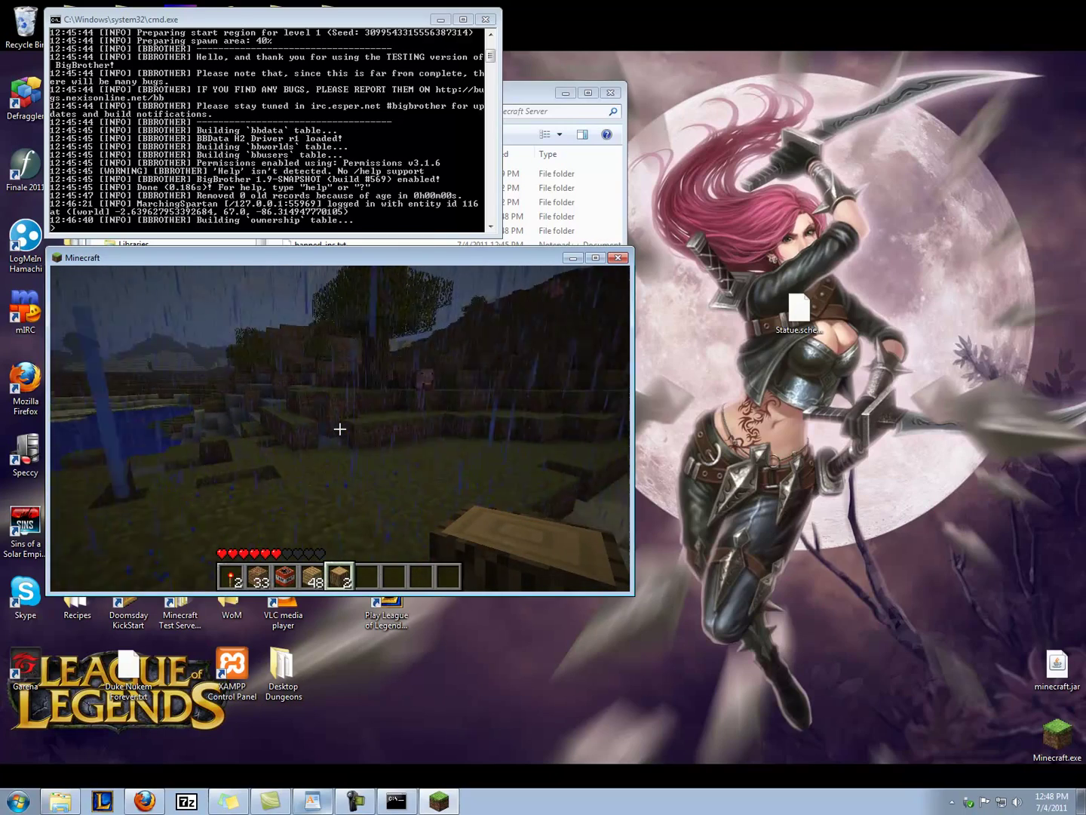
pyautogui.press('t')
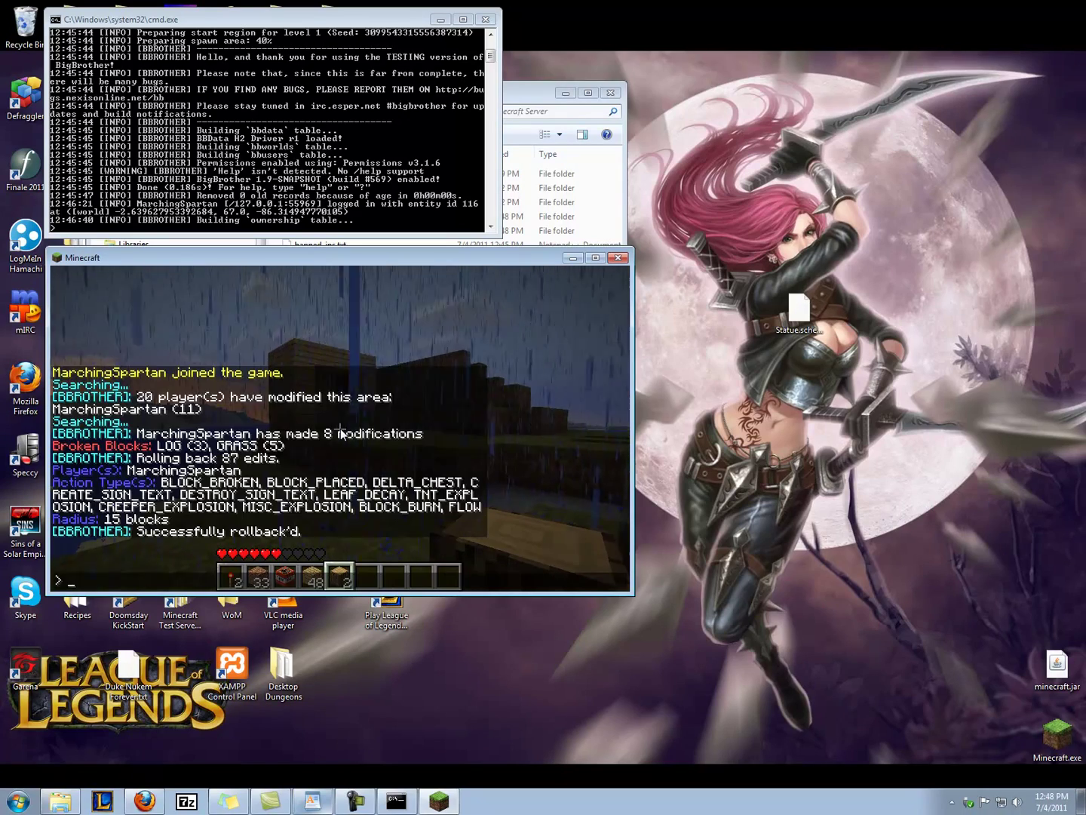
pyautogui.press('Return')
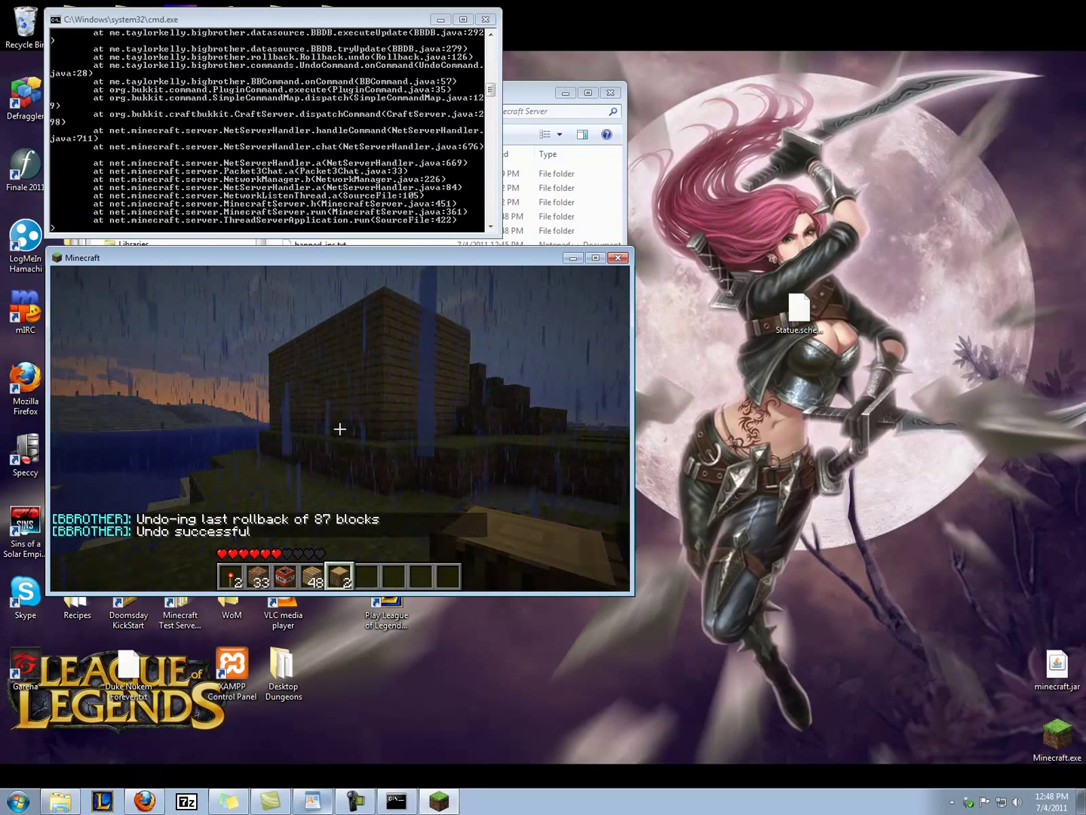
pyautogui.press('w')
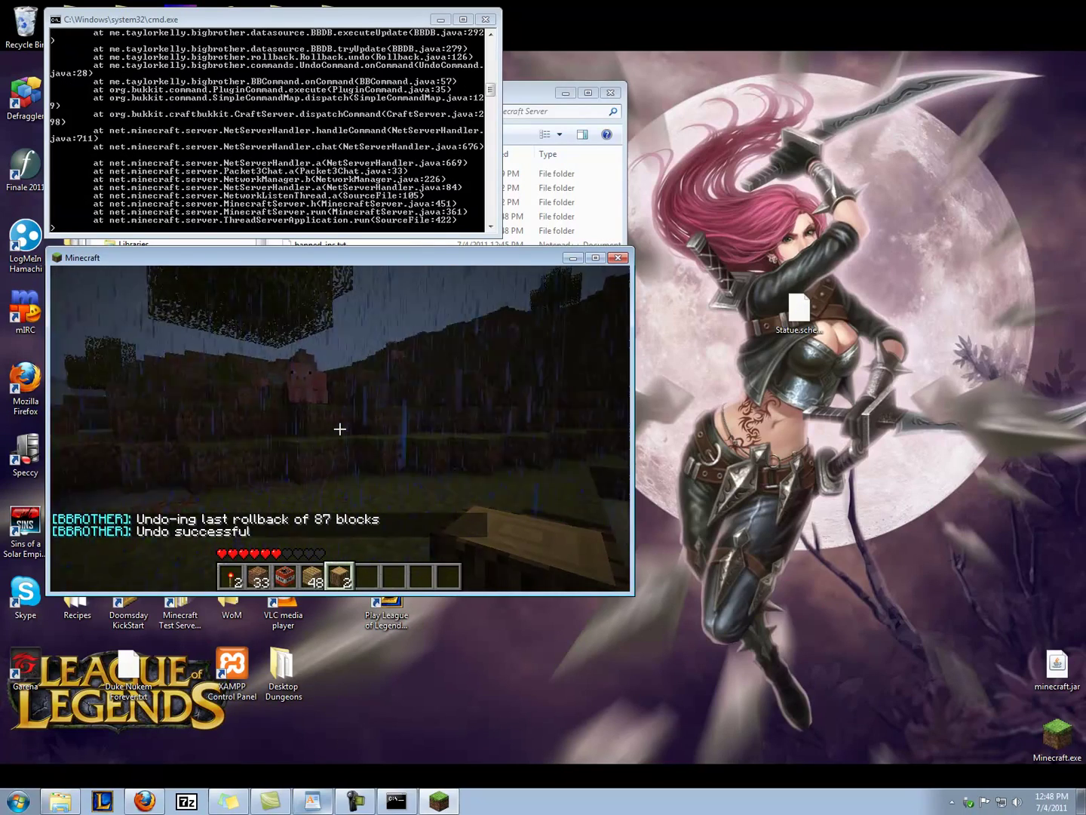
pyautogui.press('w')
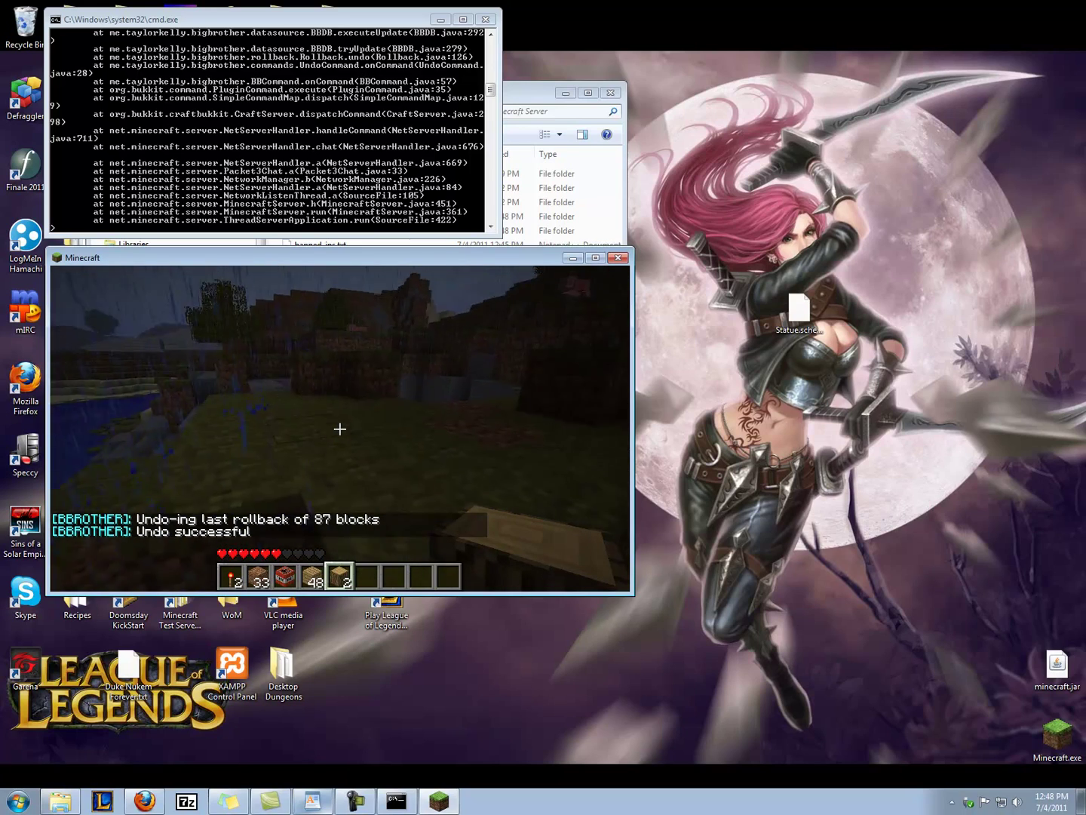
pyautogui.press('w')
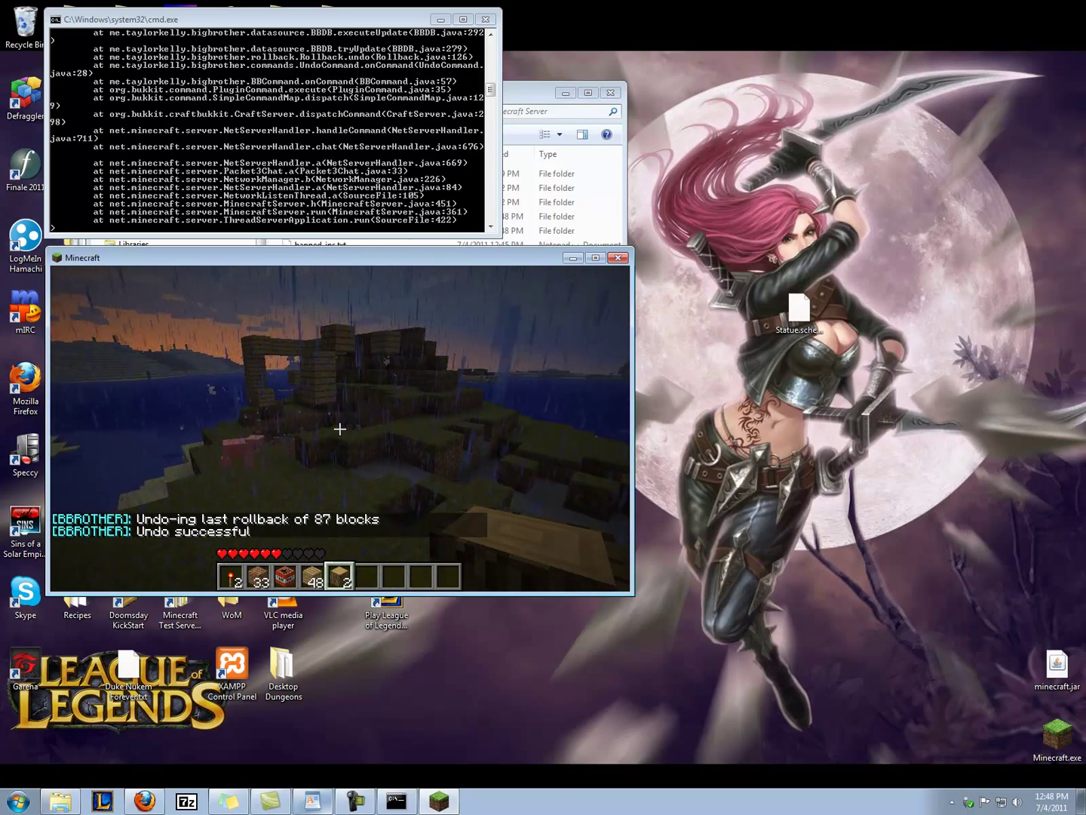
pyautogui.press('w')
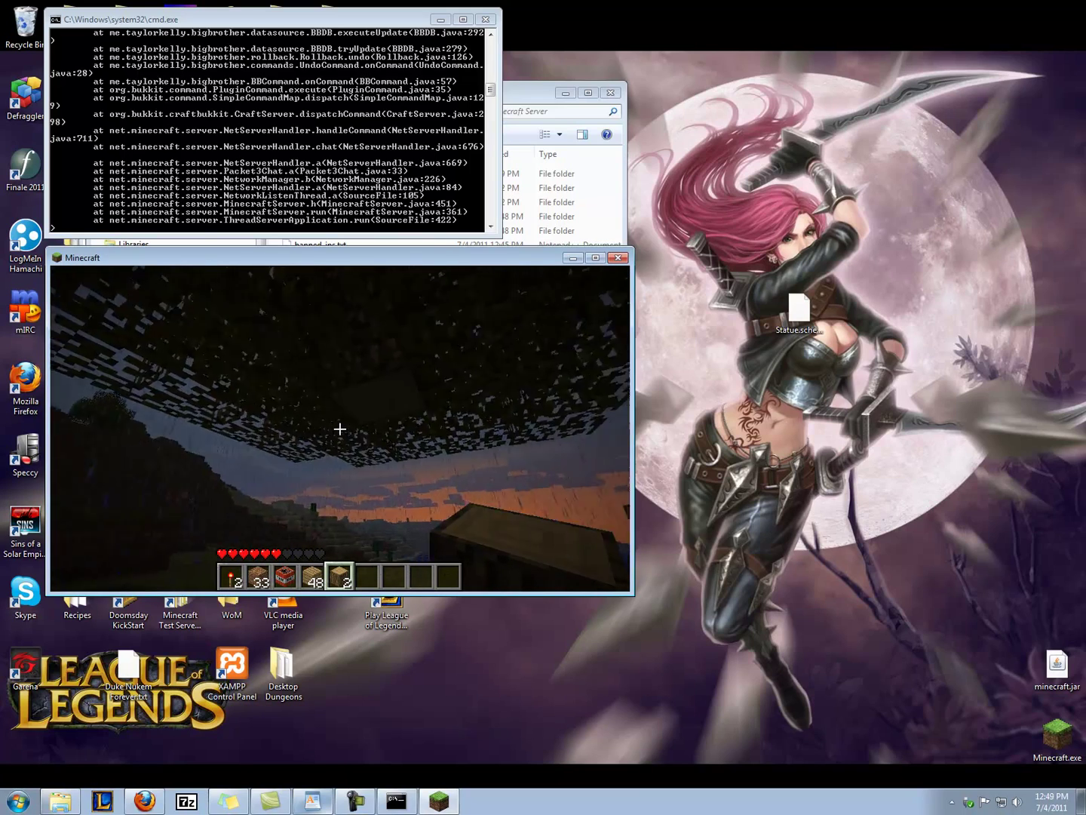
# Set the world time to 0 with the /time set command.
pyautogui.press('/')
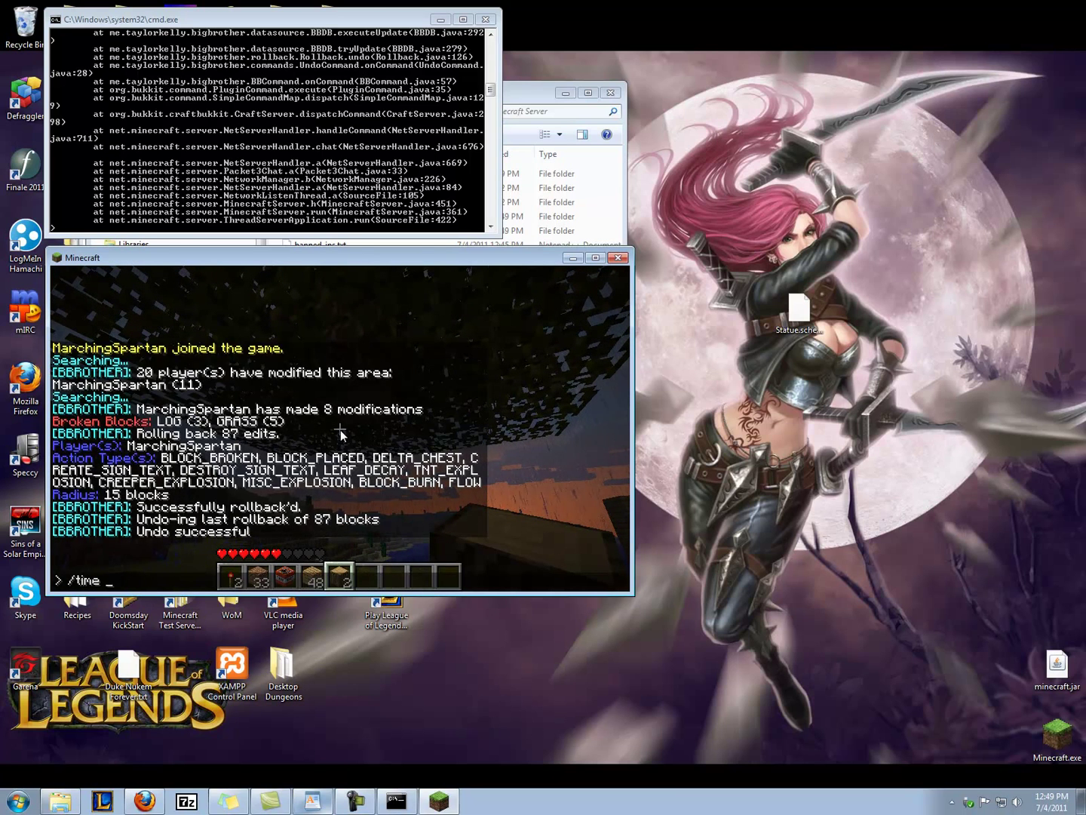
pyautogui.write('time set 000000')
pyautogui.press('Return')
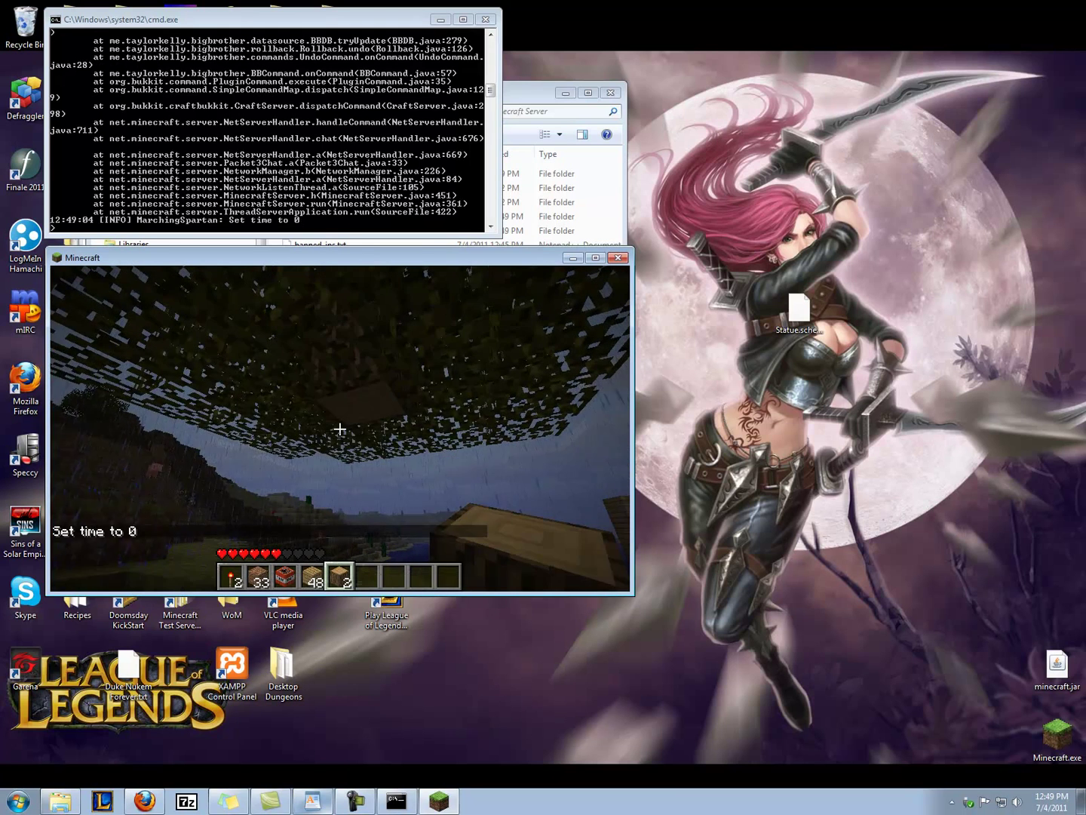
# Try to roll back the player's edits again with /bb rollback, the player name and a radius argument.
pyautogui.press('/')
pyautogui.press('Escape')
pyautogui.press('/')
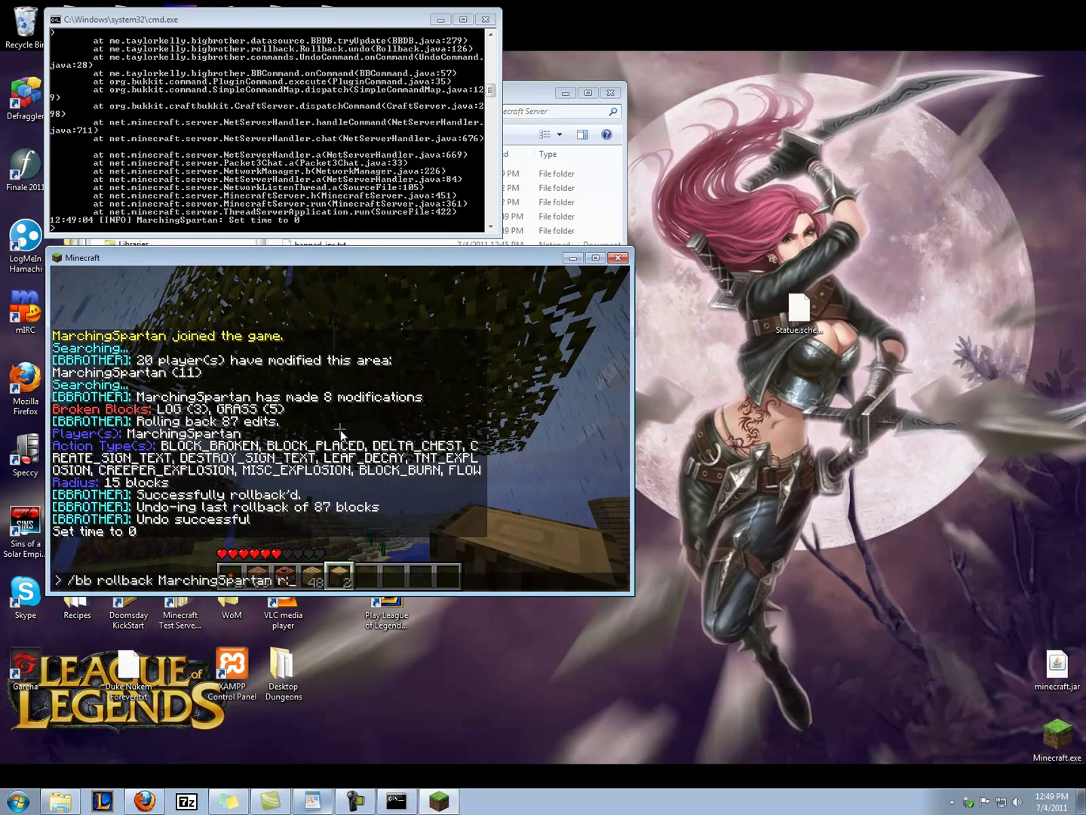
pyautogui.press('Escape')
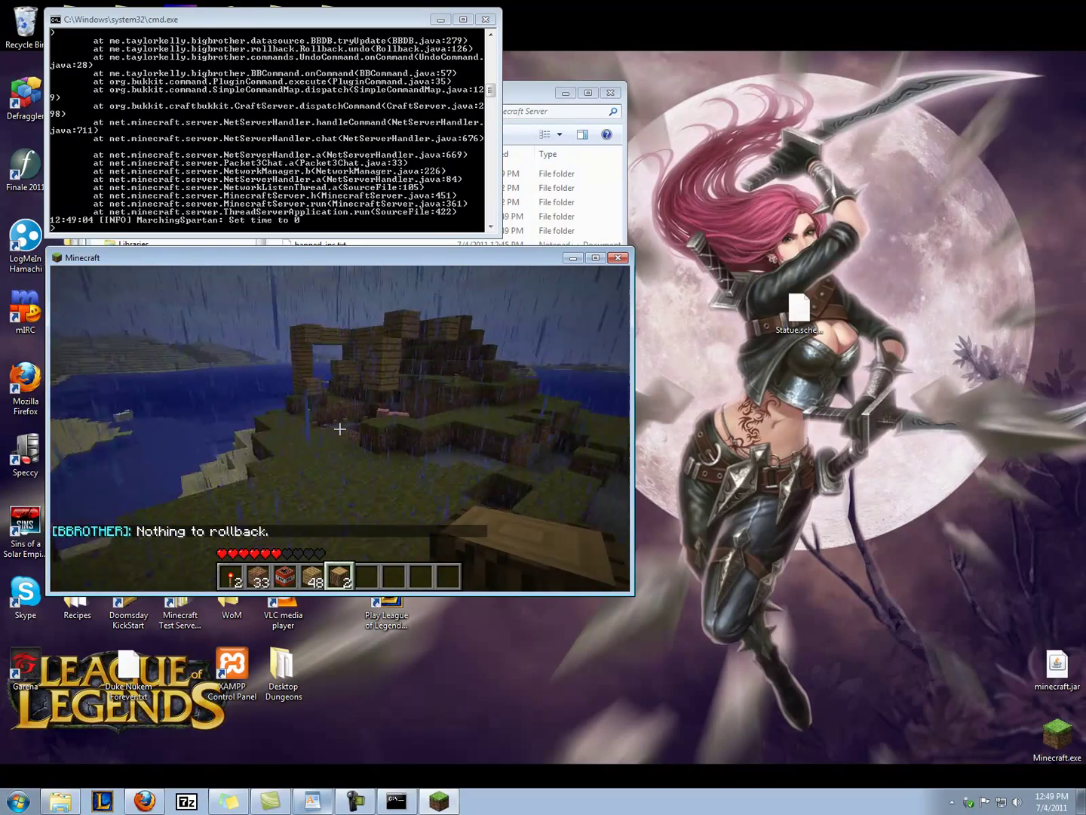
# Collect the dropped blocks in the crater beside the ruined house and look up who modified the area with /bb here.
pyautogui.press('w')
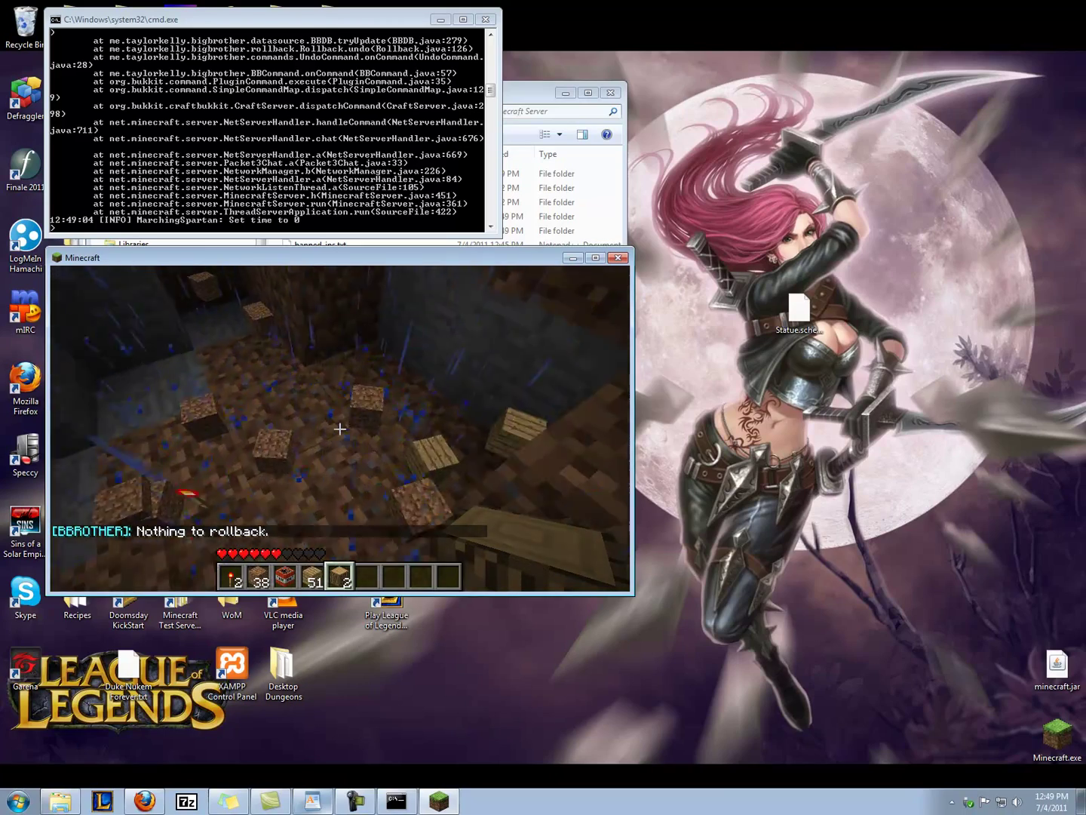
pyautogui.press('w')
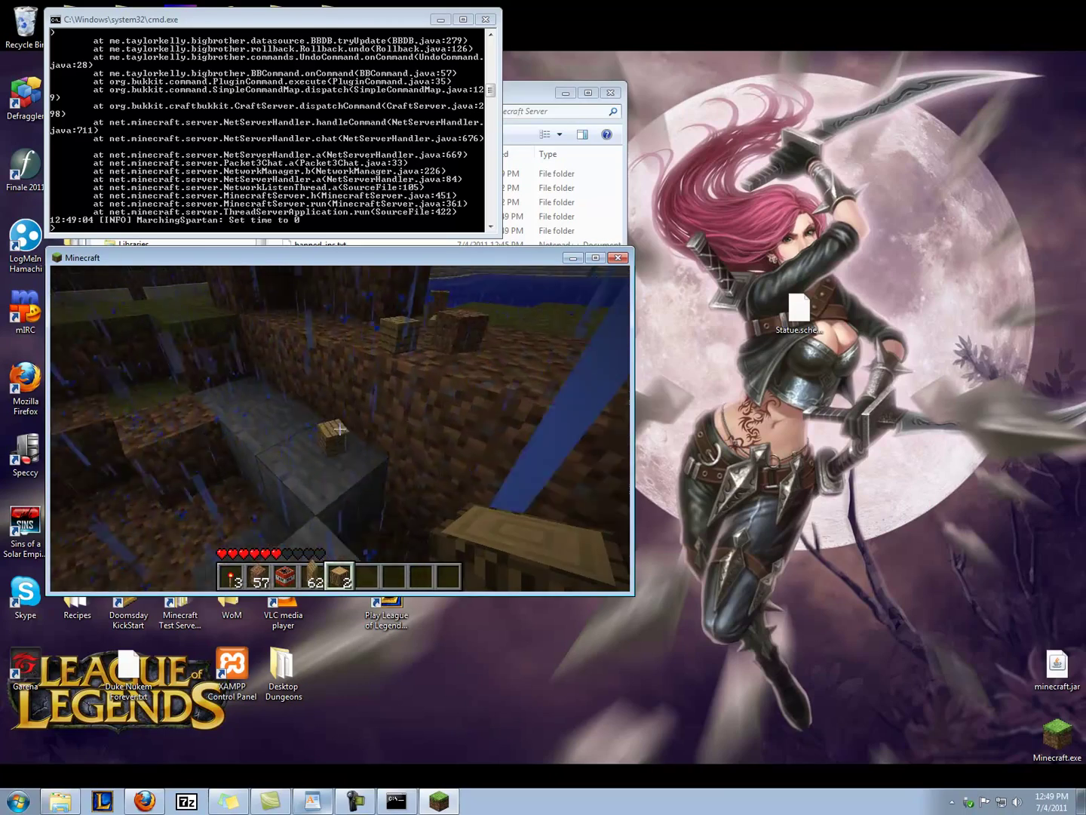
pyautogui.press('w')
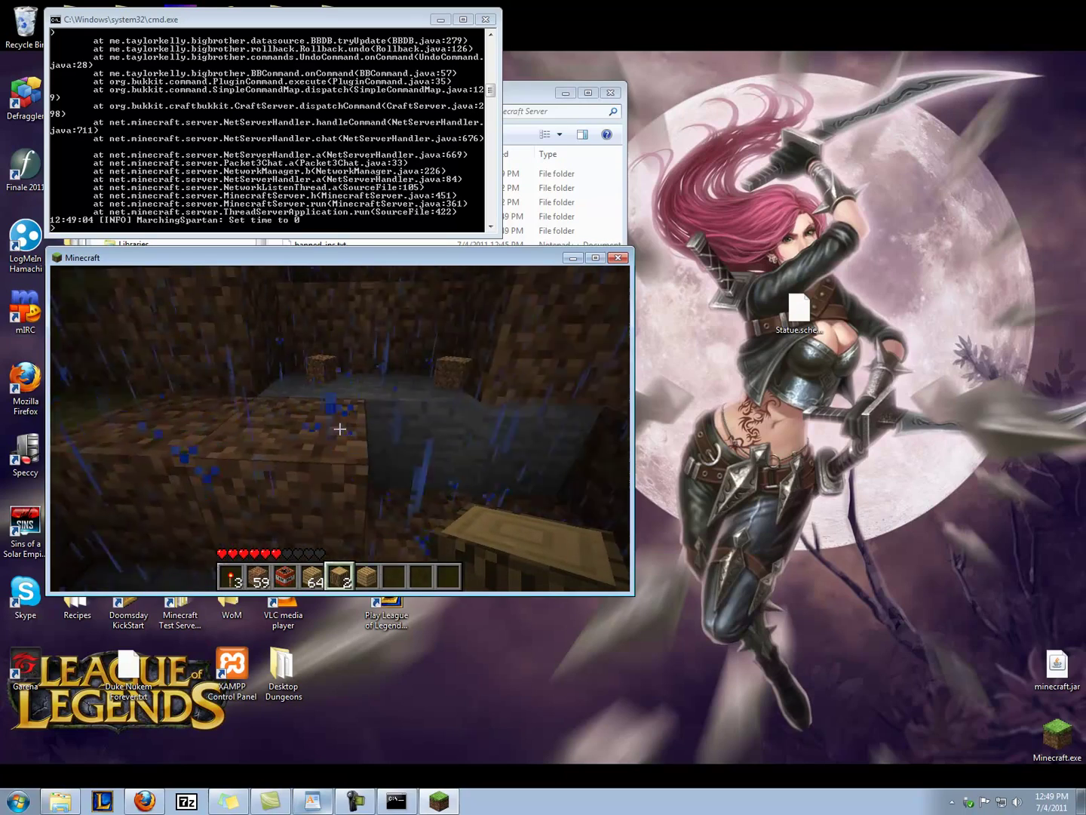
pyautogui.press('w')
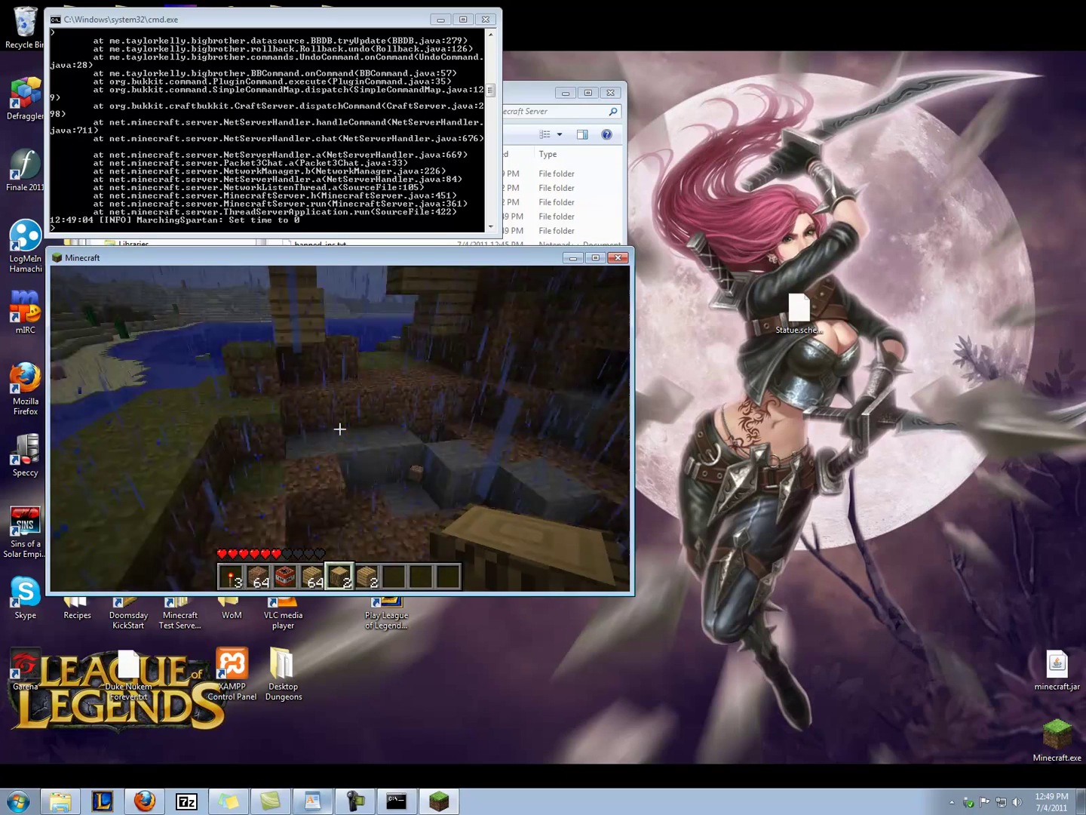
pyautogui.press('/')
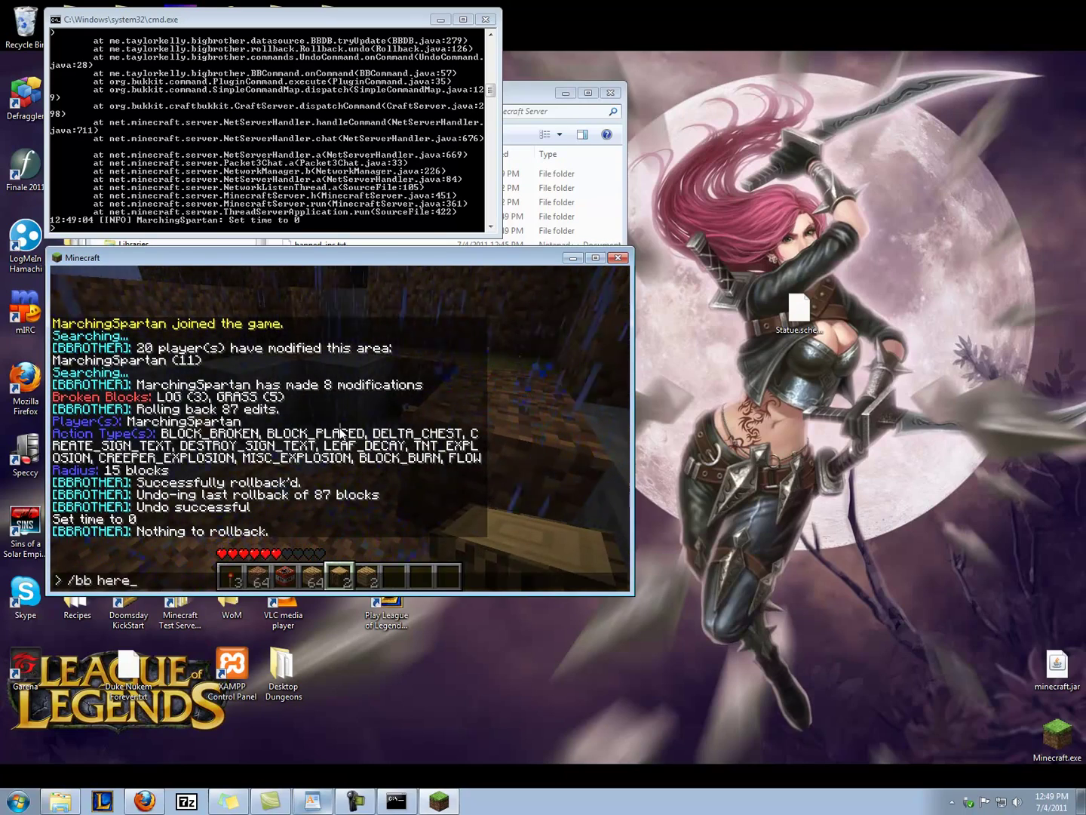
pyautogui.press('Return')
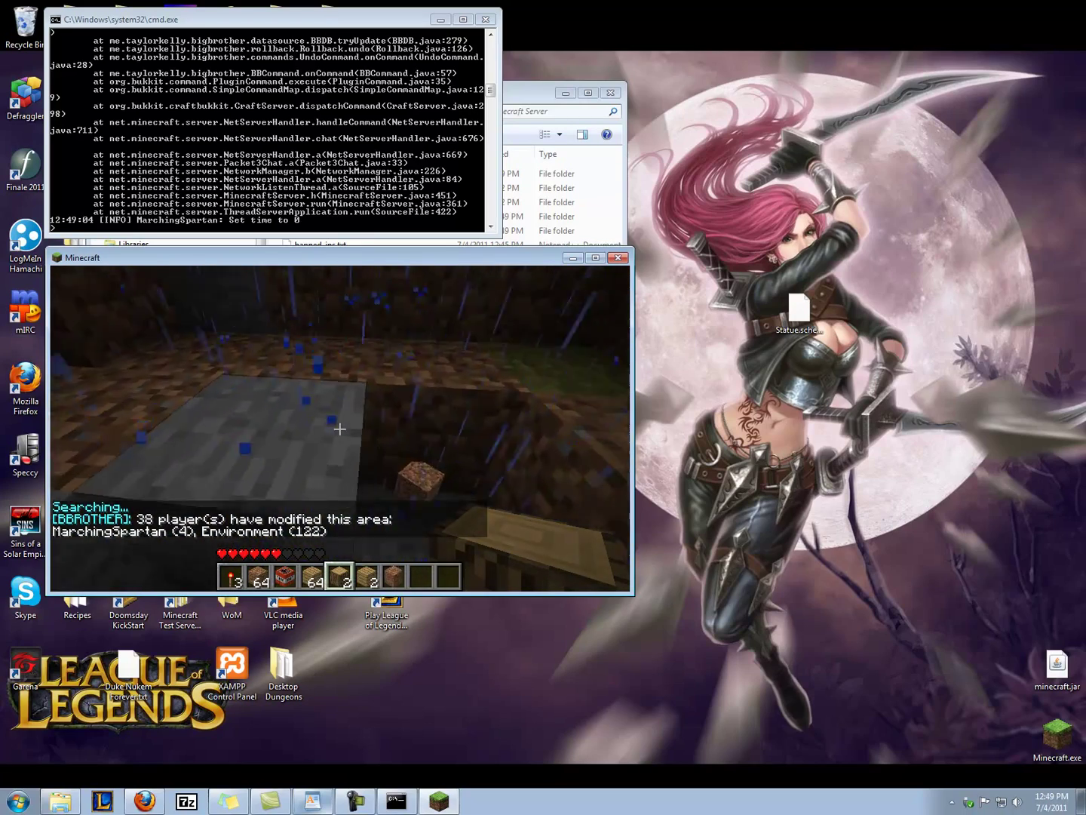
# Climb out of the crater and request a rollback of the environment's edits with /bb rollback Environment.
pyautogui.press('w')
pyautogui.press('space')
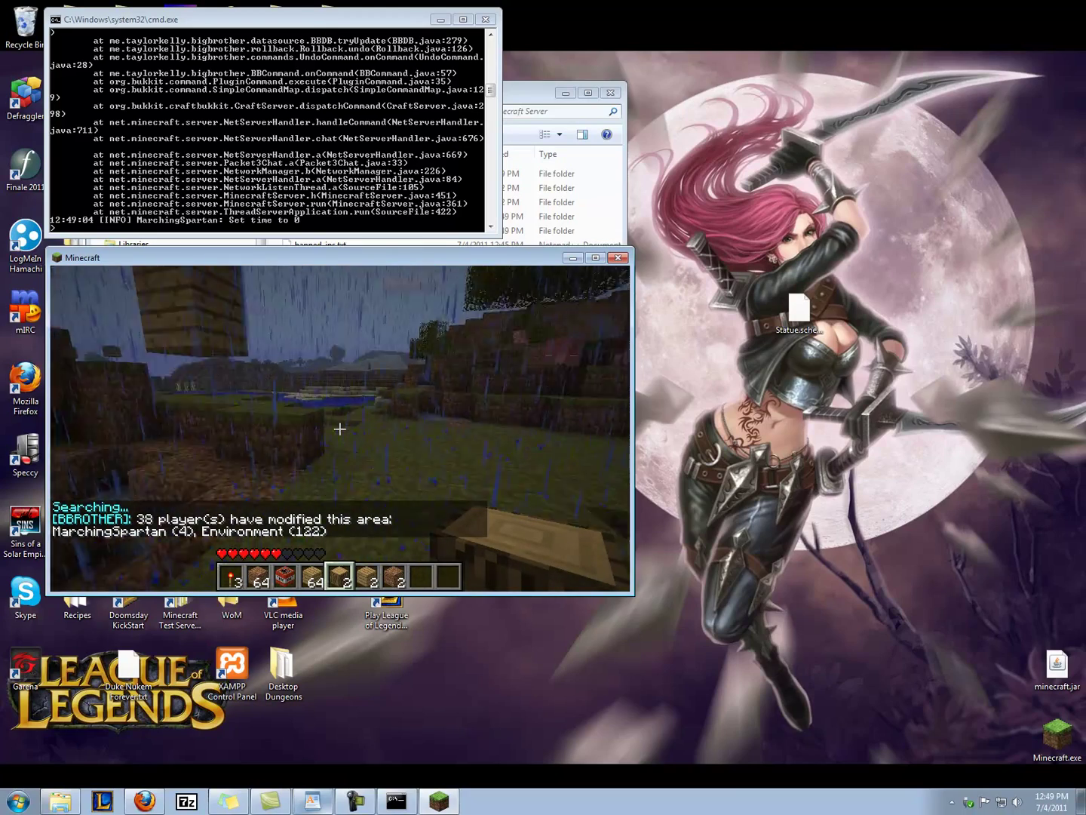
pyautogui.press('t')
pyautogui.press('Escape')
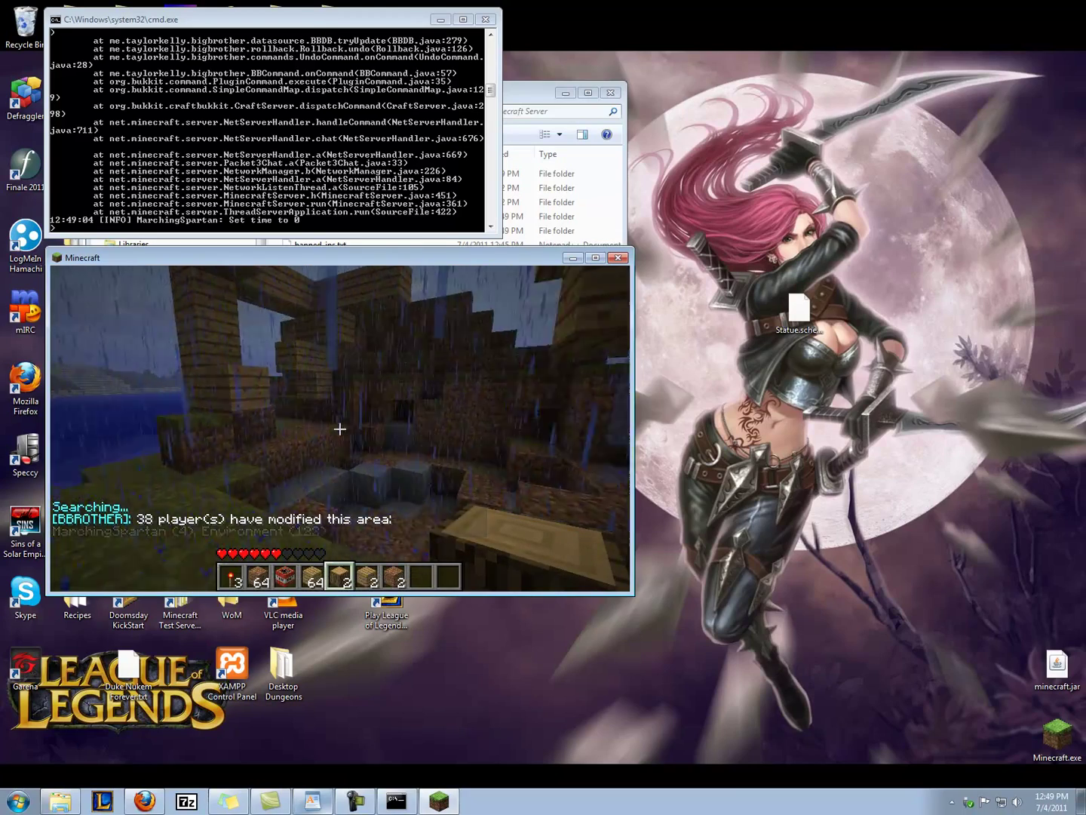
pyautogui.write('t/bb rollba')
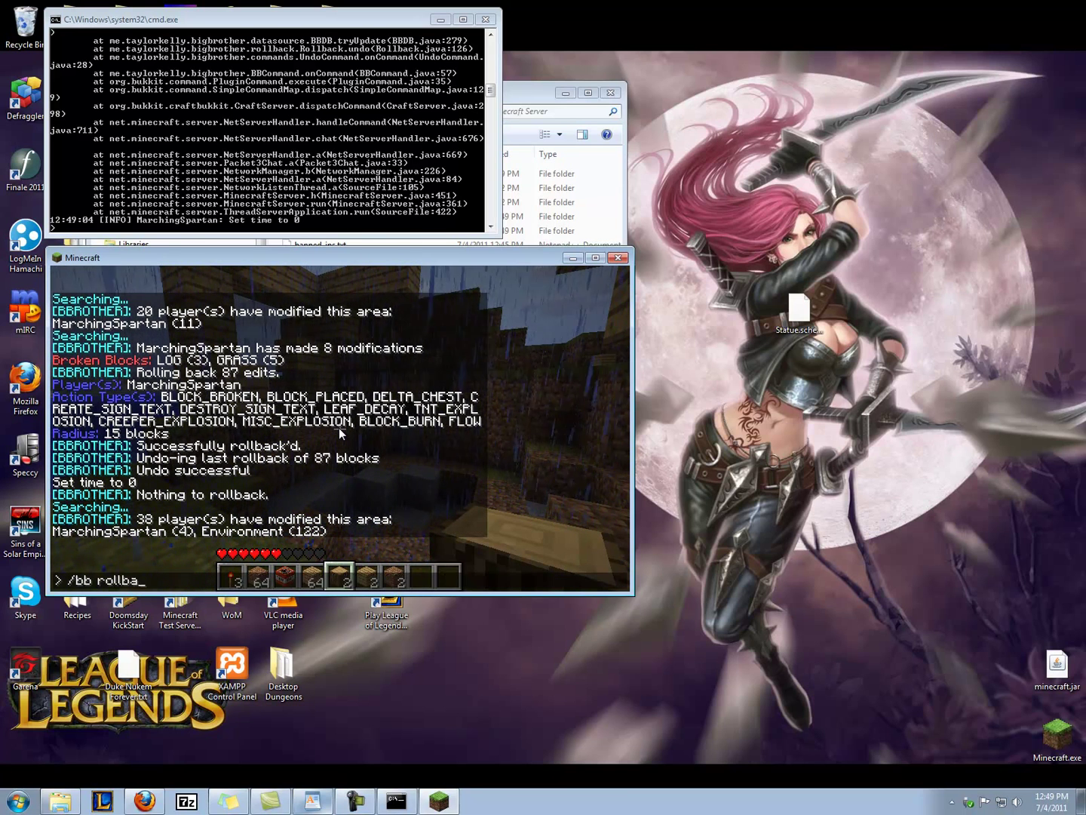
pyautogui.write('ck Env')
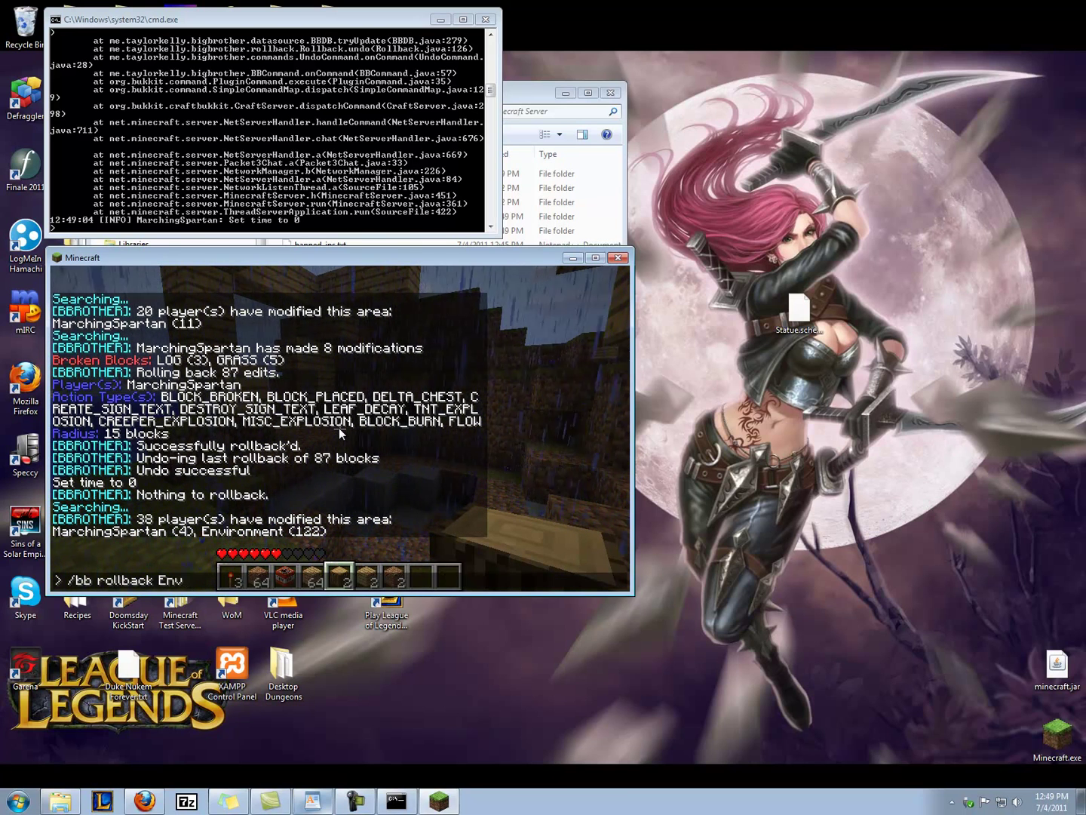
pyautogui.write('ironment')
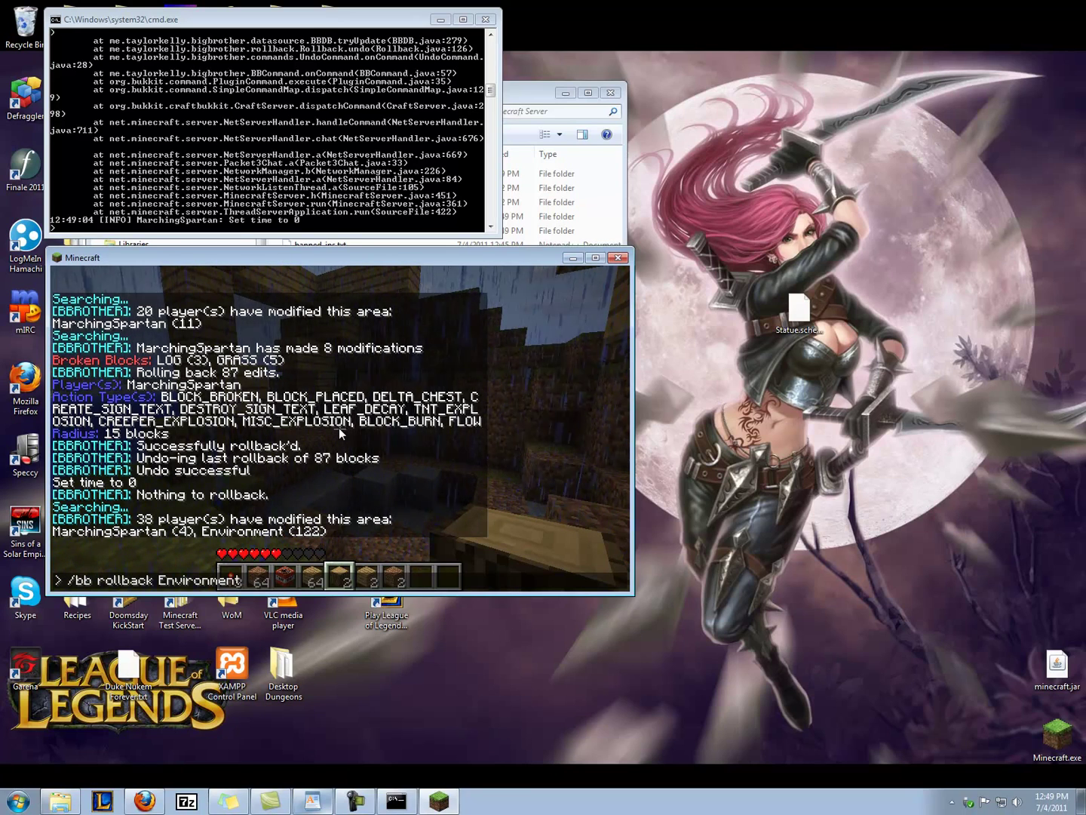
pyautogui.press('Return')
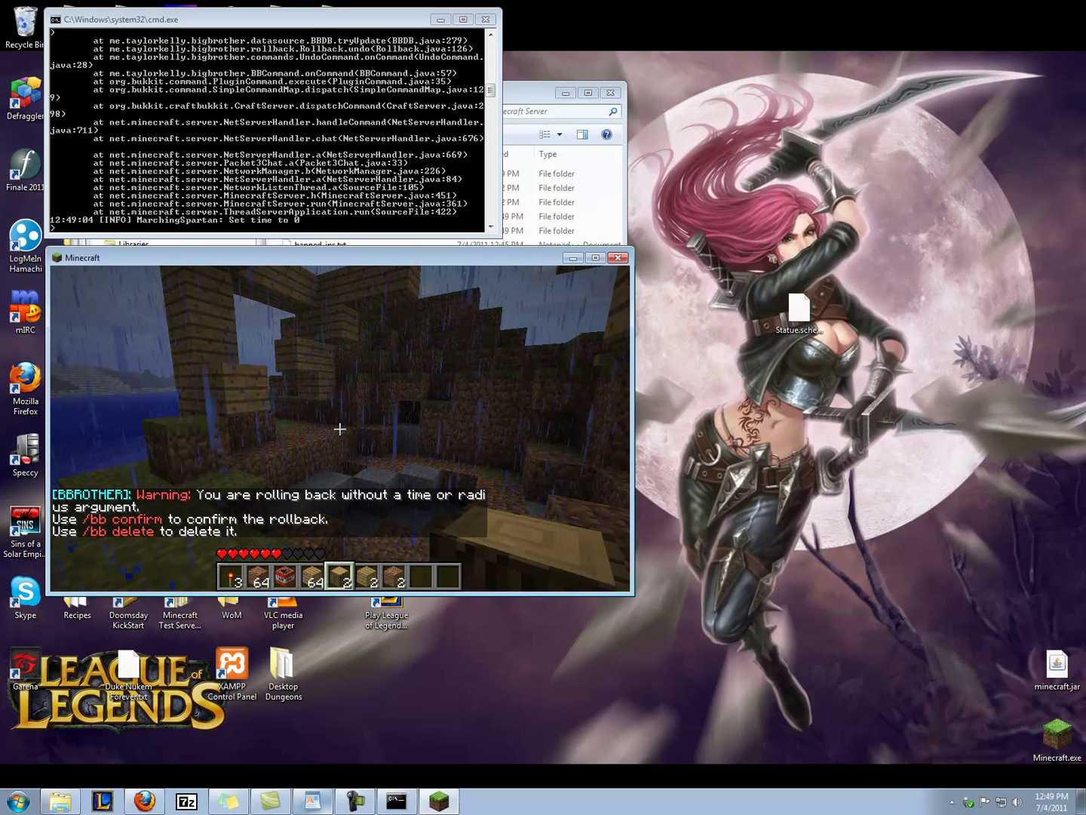
# Confirm the pending rollback of the environment's edits with the /bb confirm command.
pyautogui.press('t')
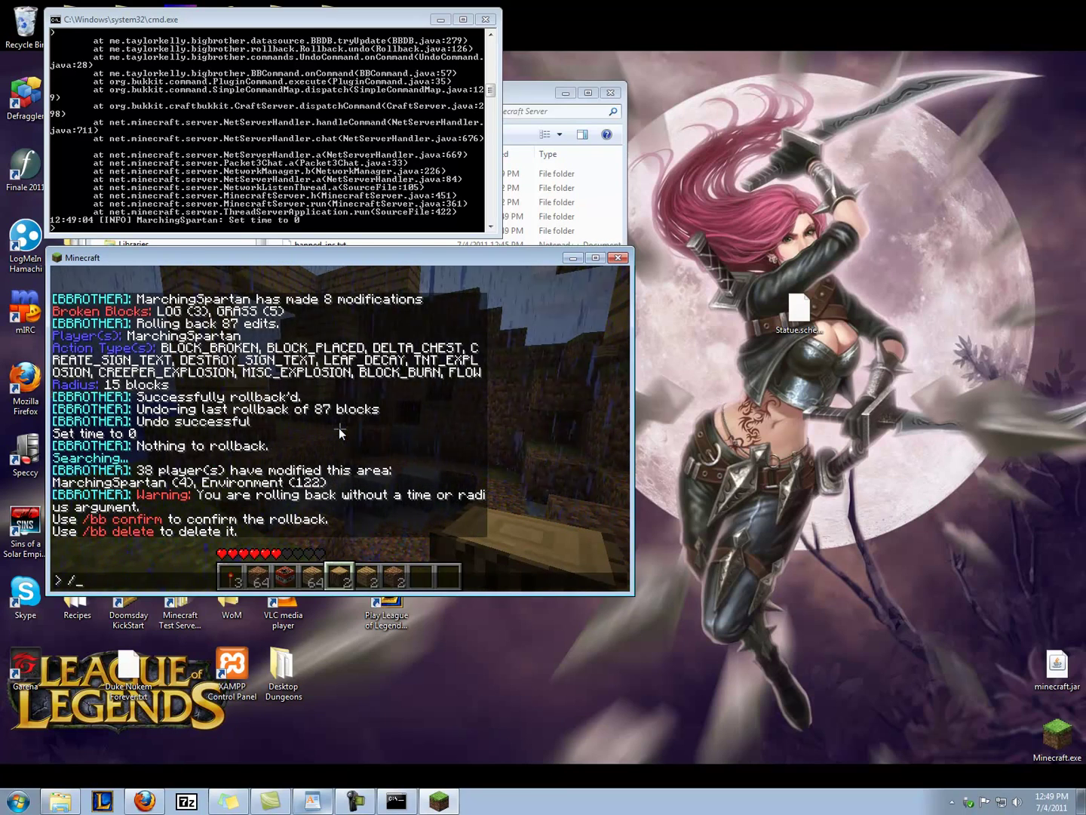
pyautogui.write('/bb confirm')
pyautogui.press('Return')
# Break and collect the redstone torch in the restored house, and walk outside to inspect the building.
pyautogui.press('w')
pyautogui.press('w')
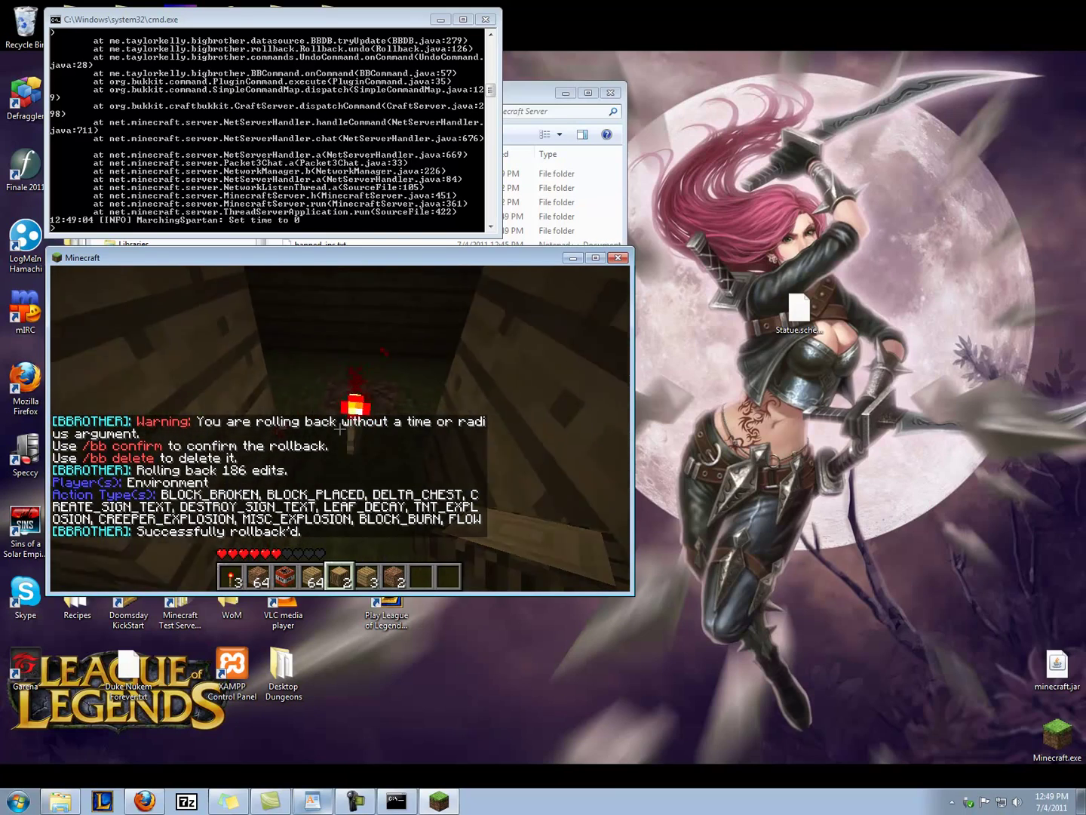
pyautogui.click(339, 428)
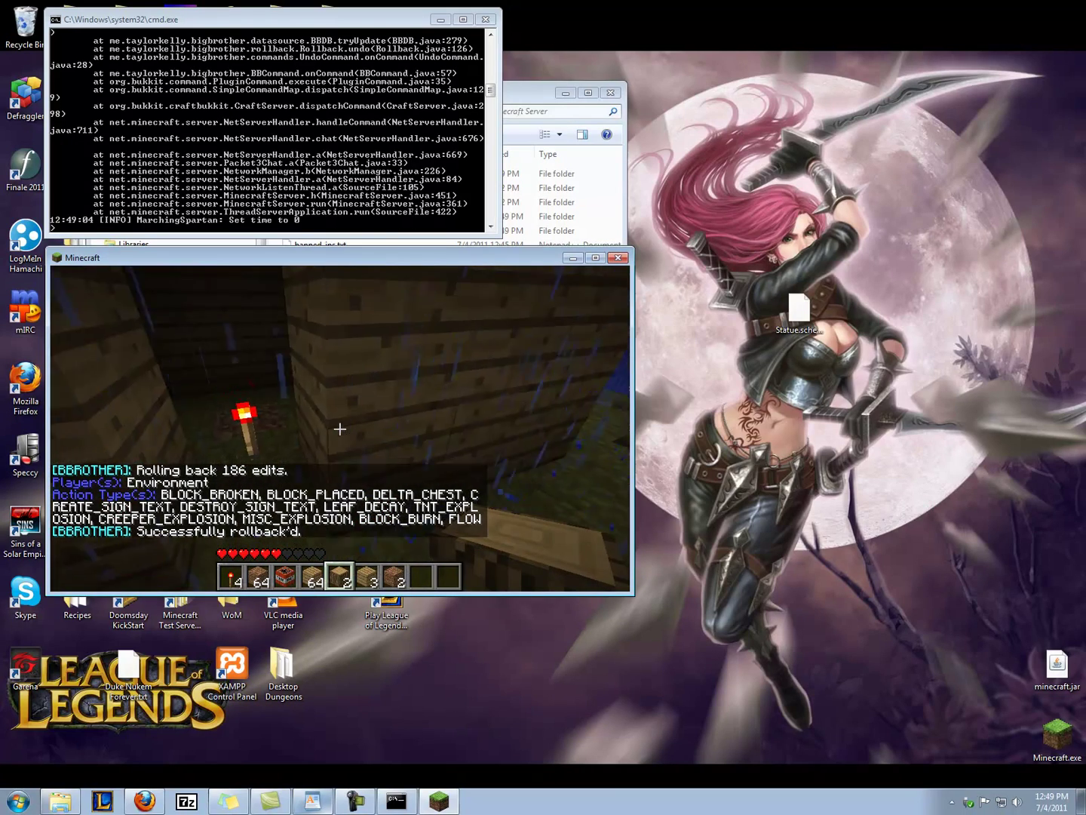
pyautogui.press('w')
pyautogui.press('w')
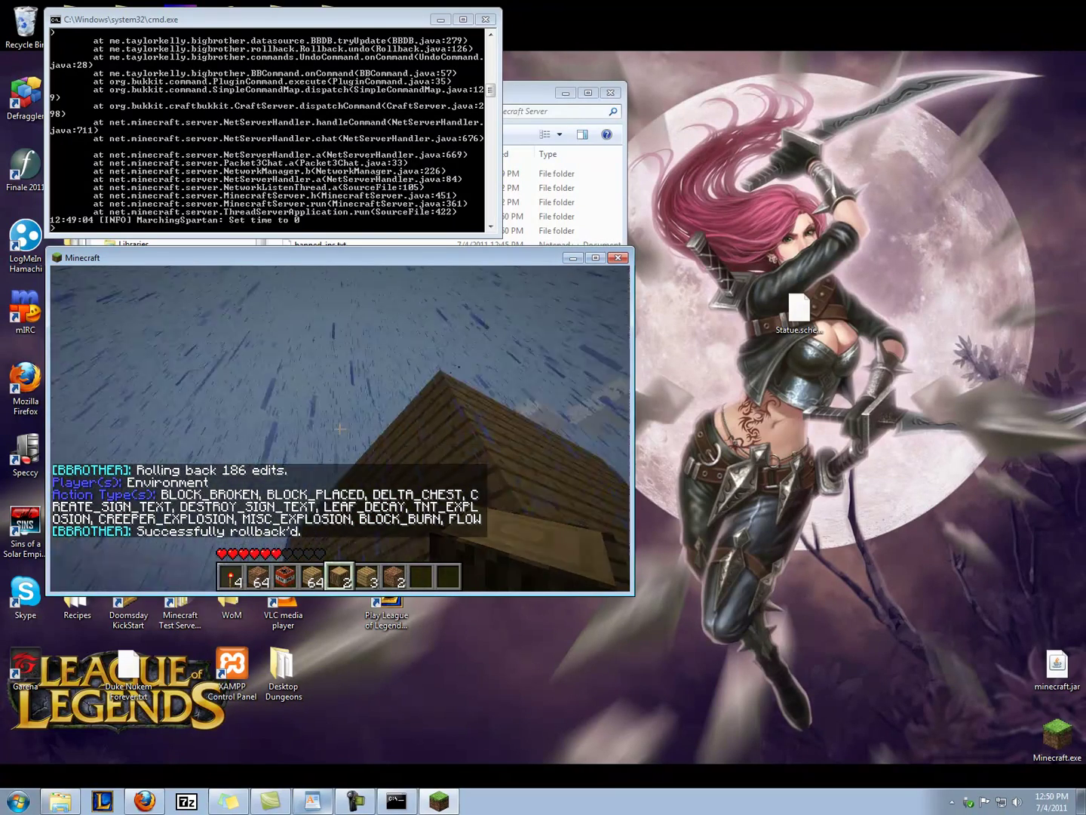
pyautogui.press('s')
pyautogui.press('w')
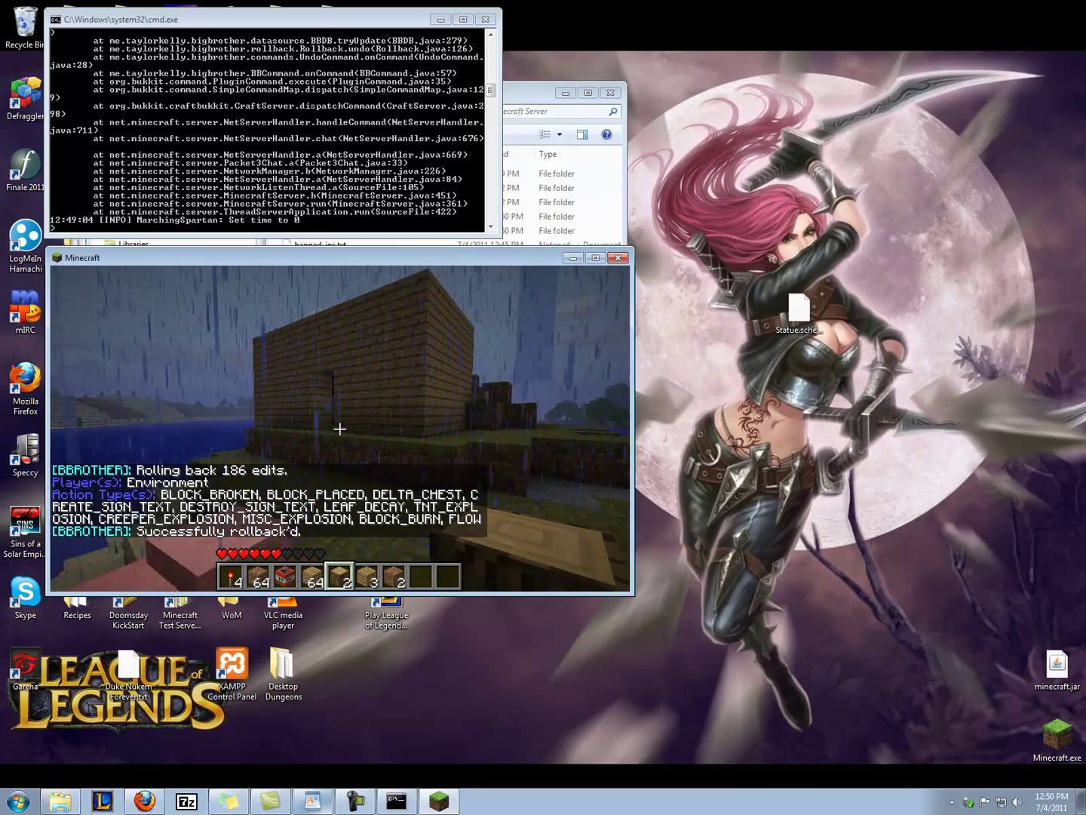
# Build a three-block column of dirt, wooden plank and dirt on the grass near the house.
pyautogui.press('w')
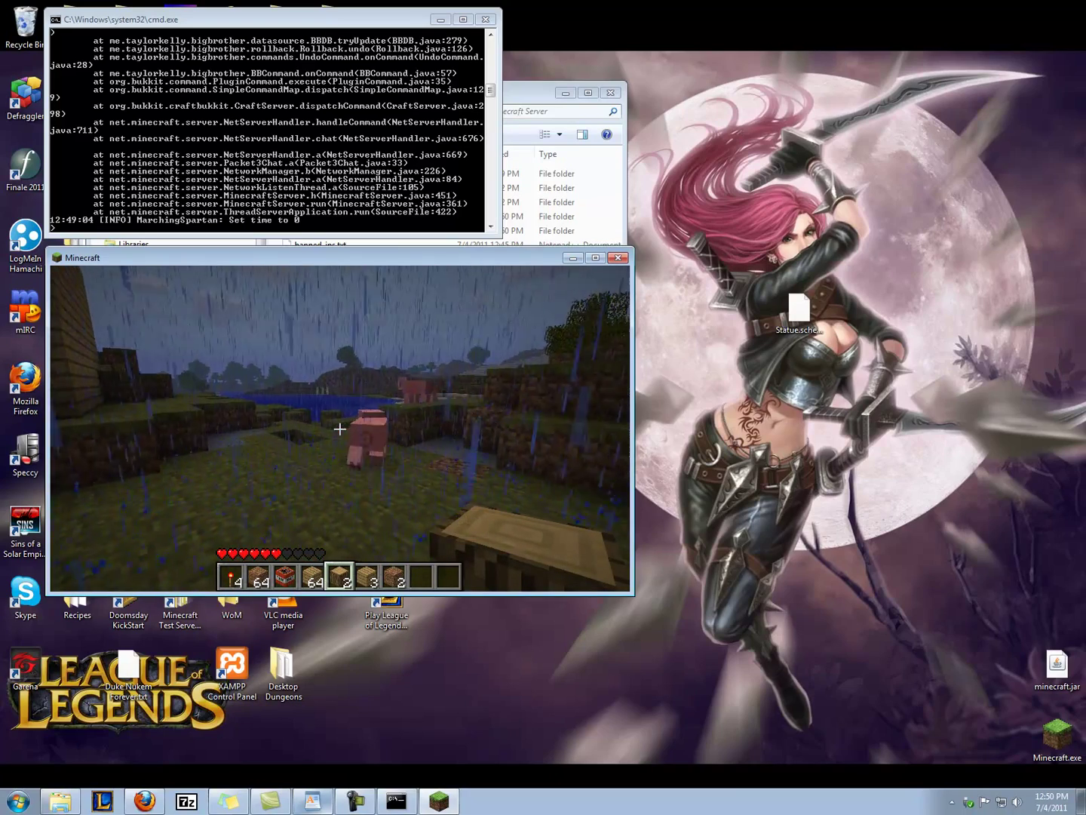
pyautogui.scroll(-1, 340, 429)
pyautogui.press('w')
pyautogui.click(339, 429)
pyautogui.press('w')
pyautogui.scroll(-2, 339, 428)
pyautogui.press('w')
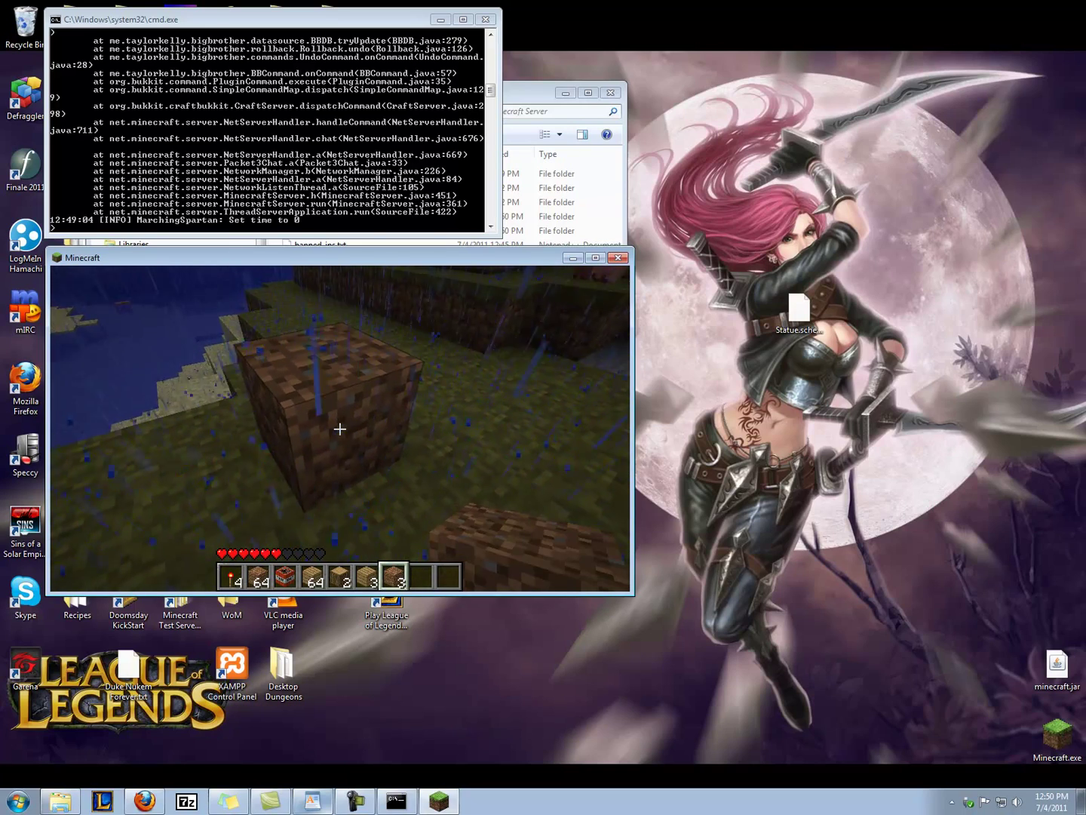
pyautogui.scroll(-1, 340, 428)
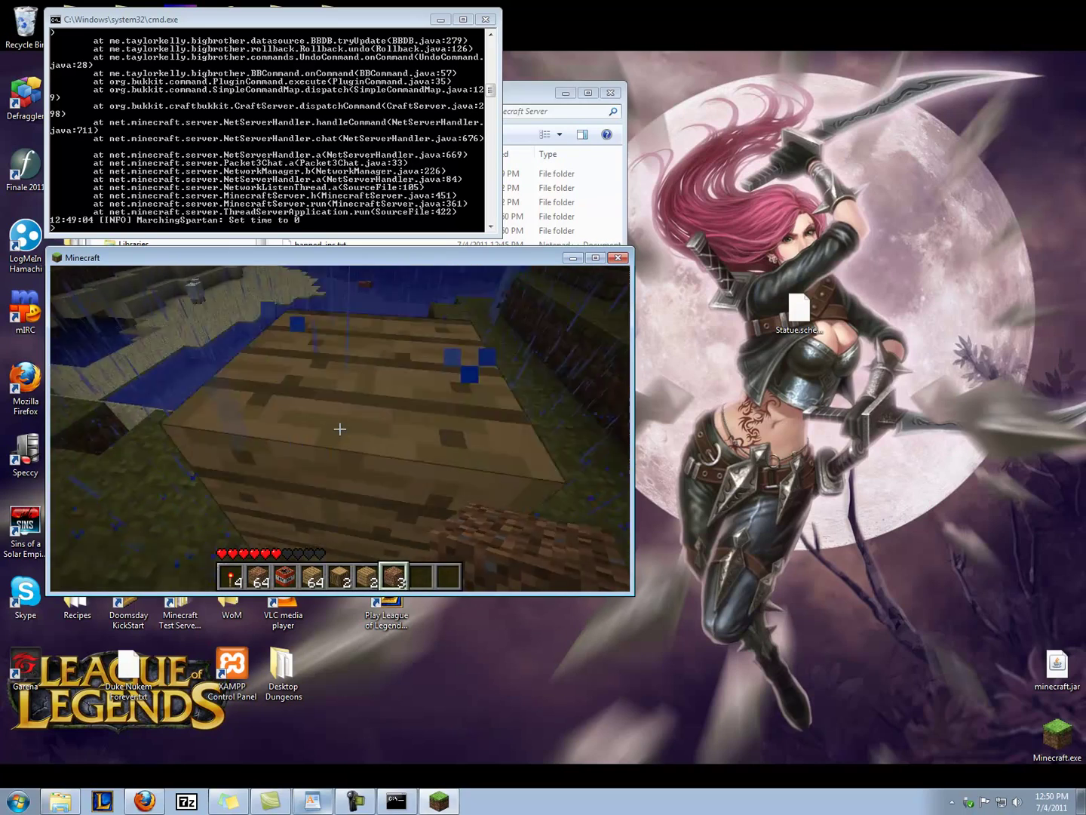
pyautogui.rightClick(340, 429)
pyautogui.press('w')
# Break the plank in the middle of the column and collect it, leaving both dirt blocks in place.
pyautogui.click(340, 429)
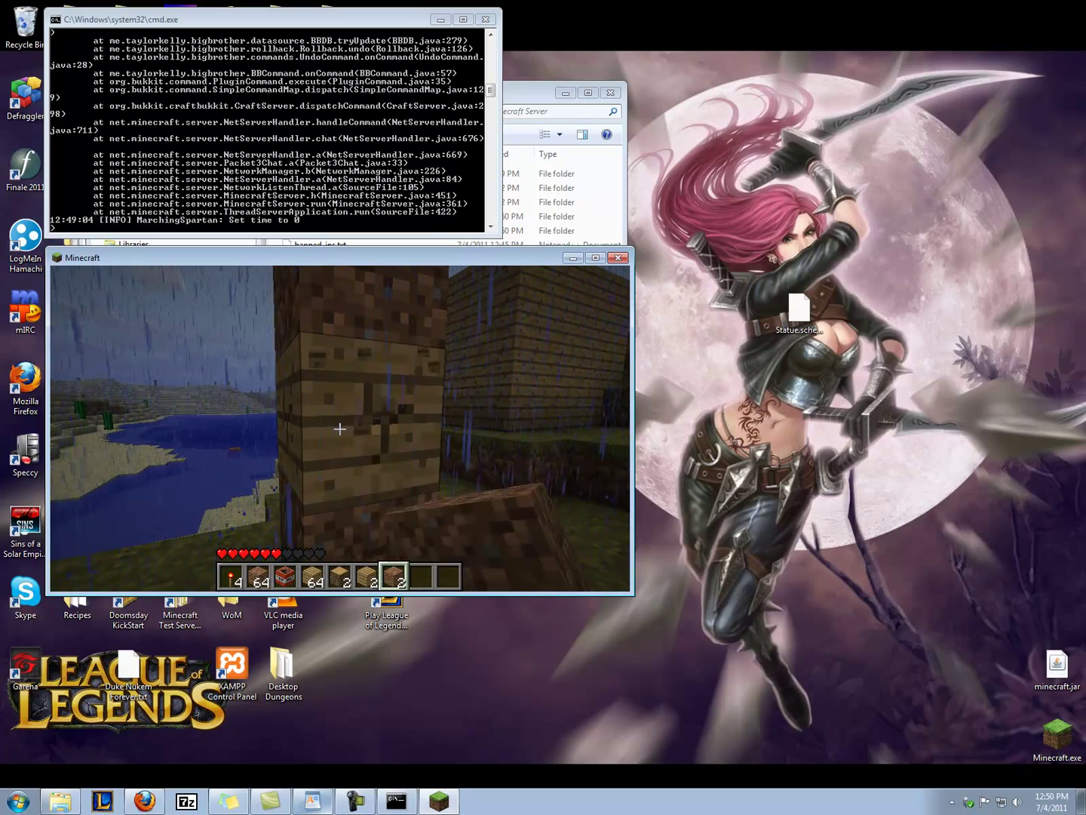
pyautogui.press('w')
pyautogui.click(339, 429)
pyautogui.press('w')
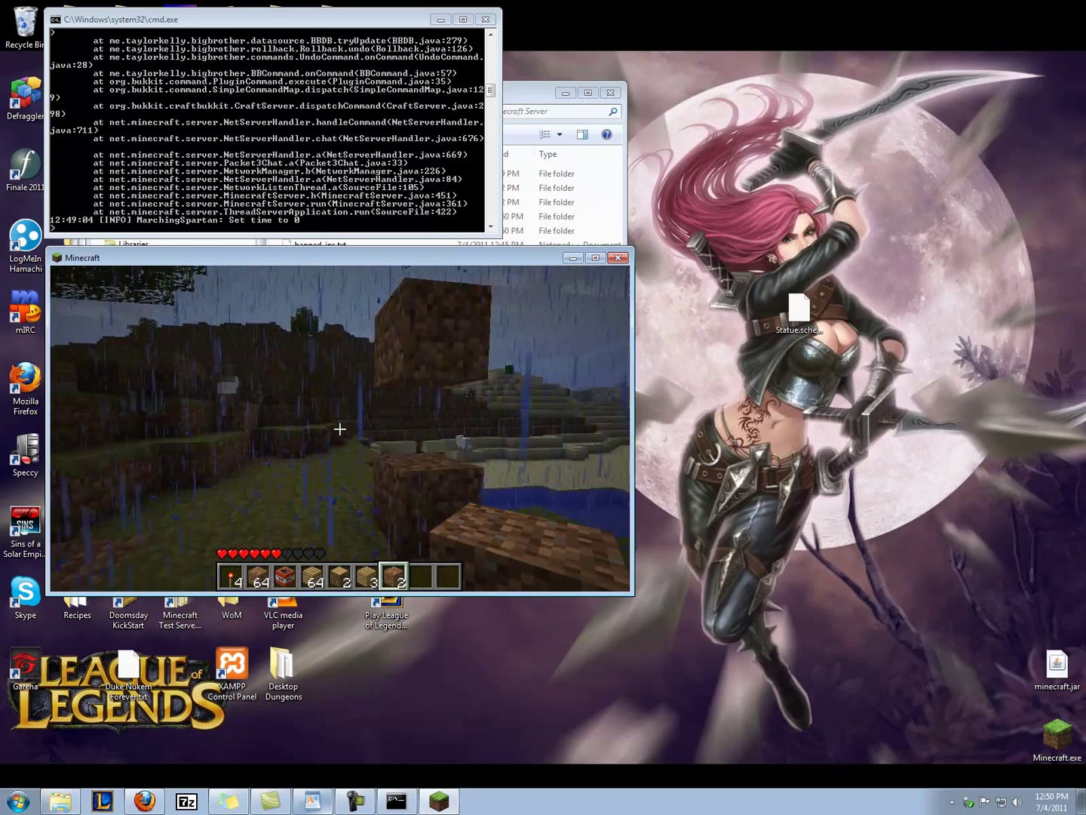
# Select an empty hotbar slot and switch on the block history tool with /bb log.
pyautogui.press('t')
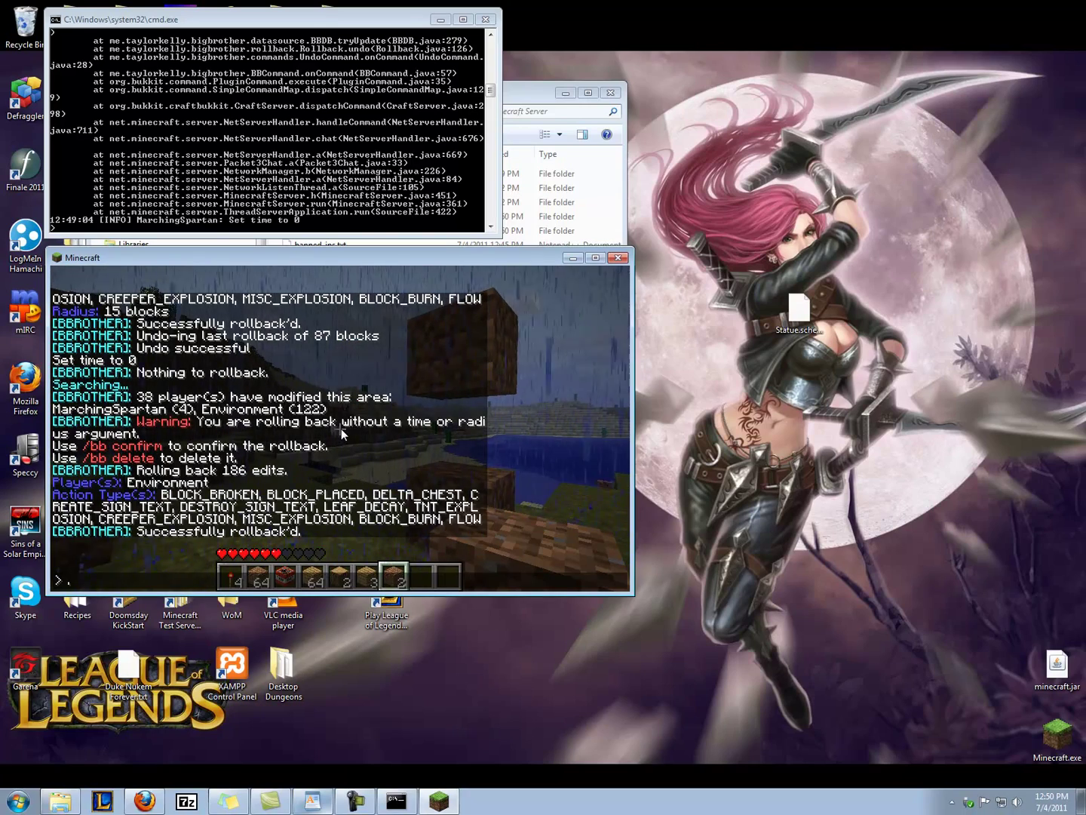
pyautogui.press('Escape')
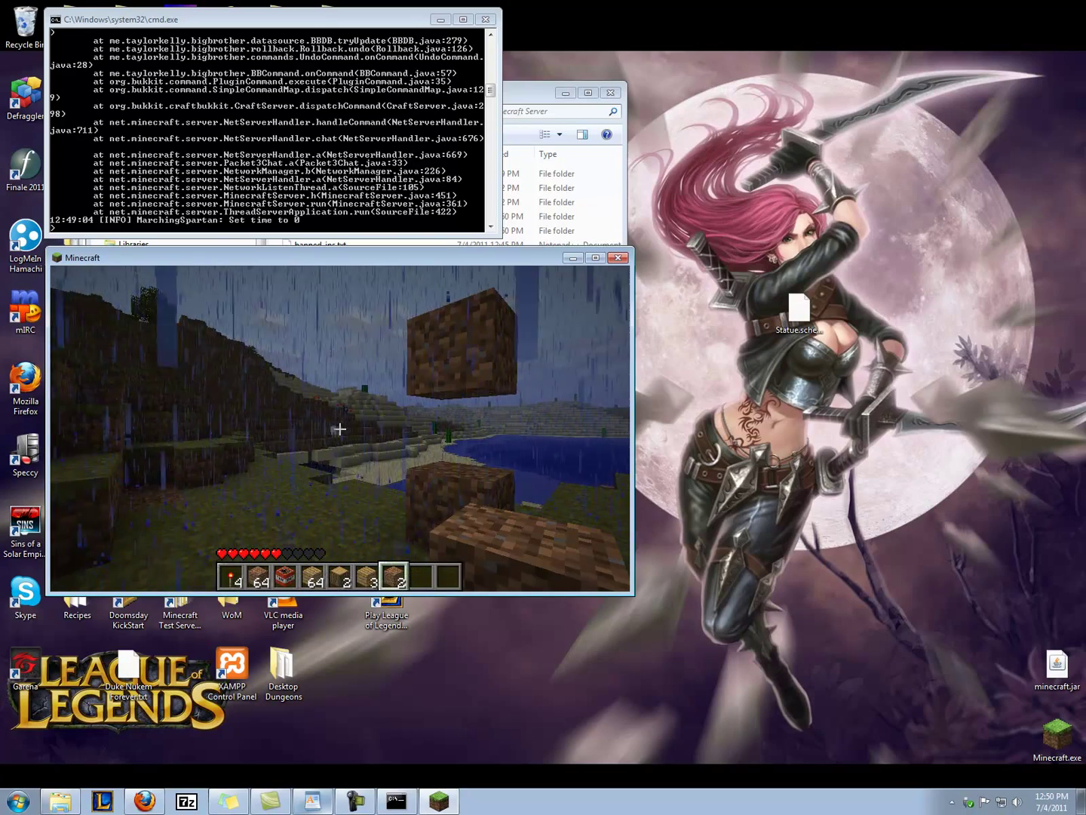
pyautogui.scroll(-1, 339, 429)
pyautogui.press('w')
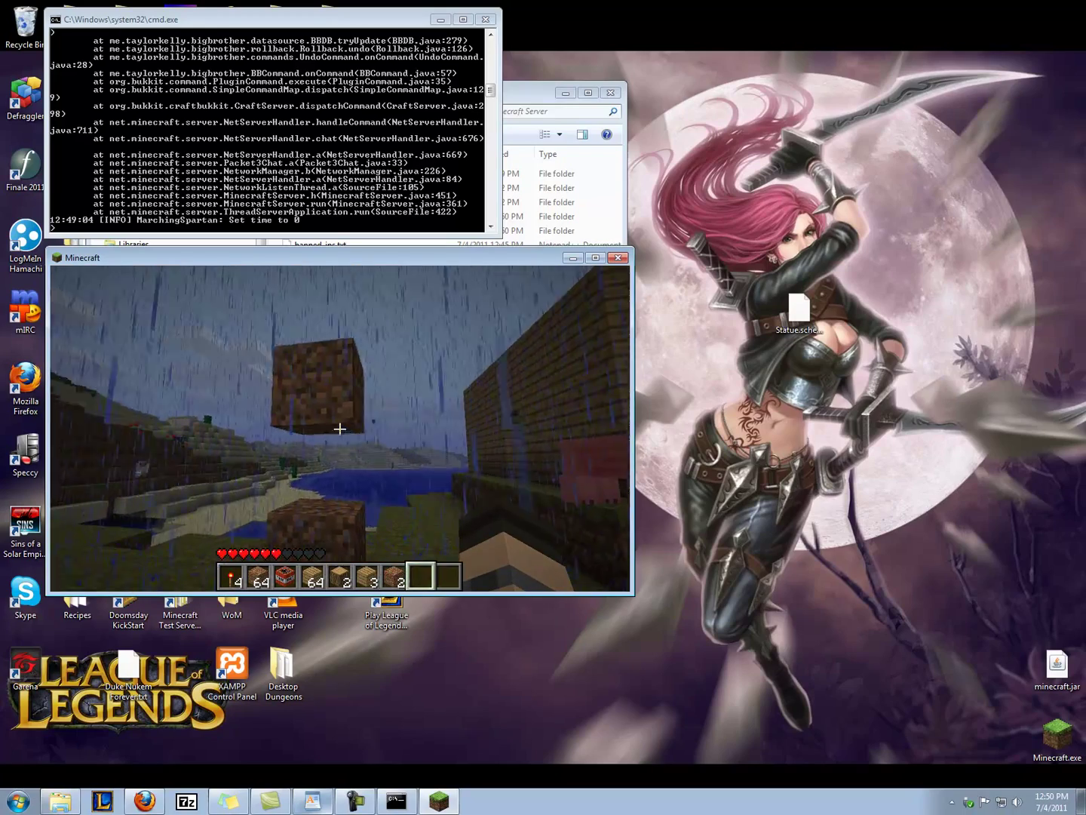
pyautogui.press('t')
pyautogui.press('Escape')
pyautogui.press('w')
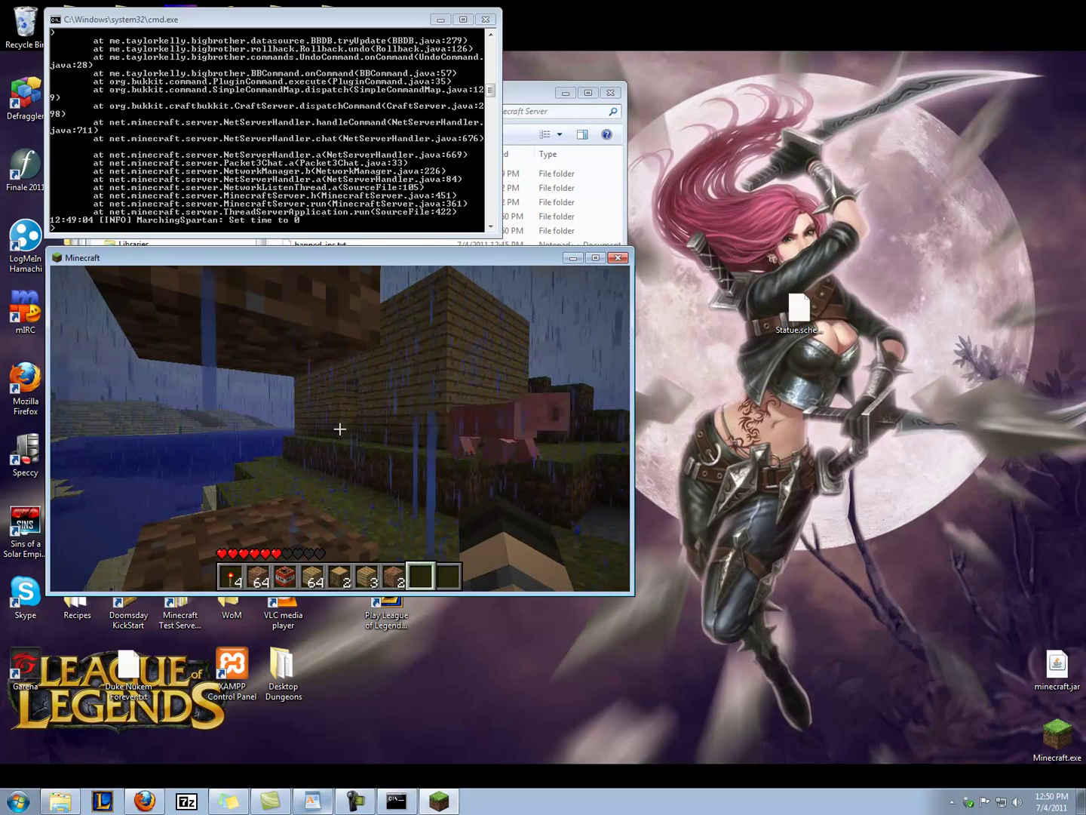
pyautogui.write('t/bb l')
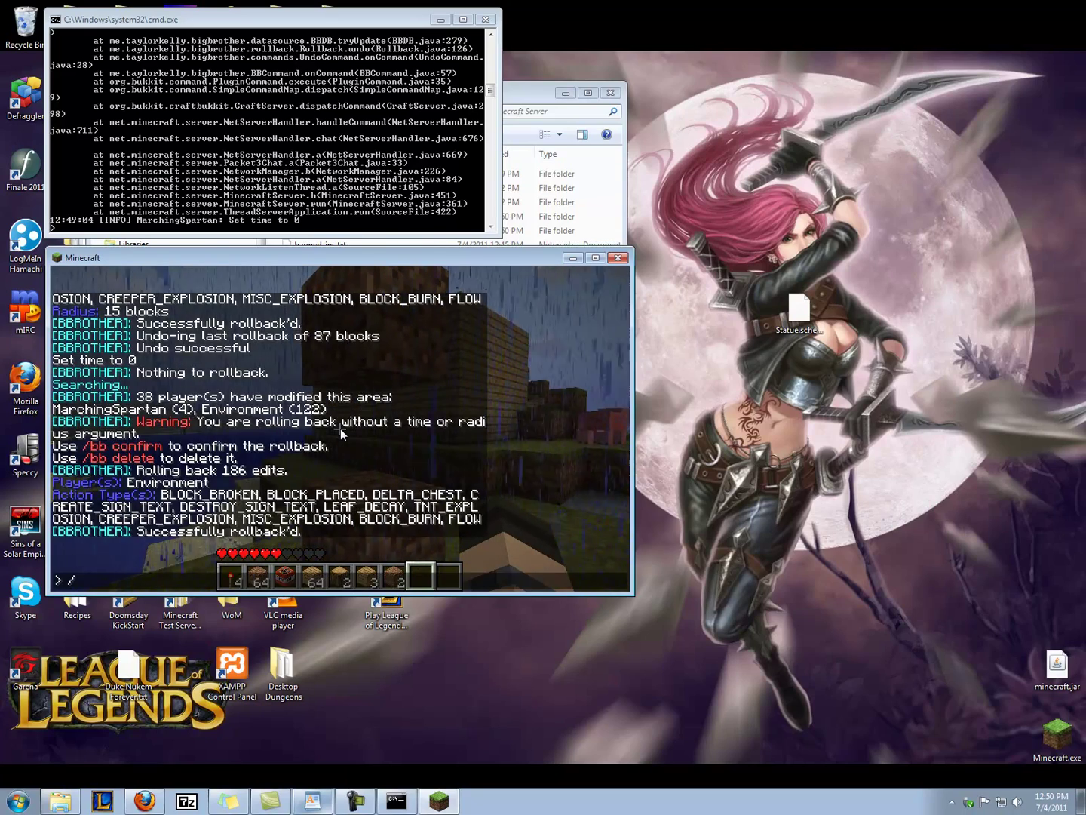
pyautogui.write('og')
pyautogui.press('Return')
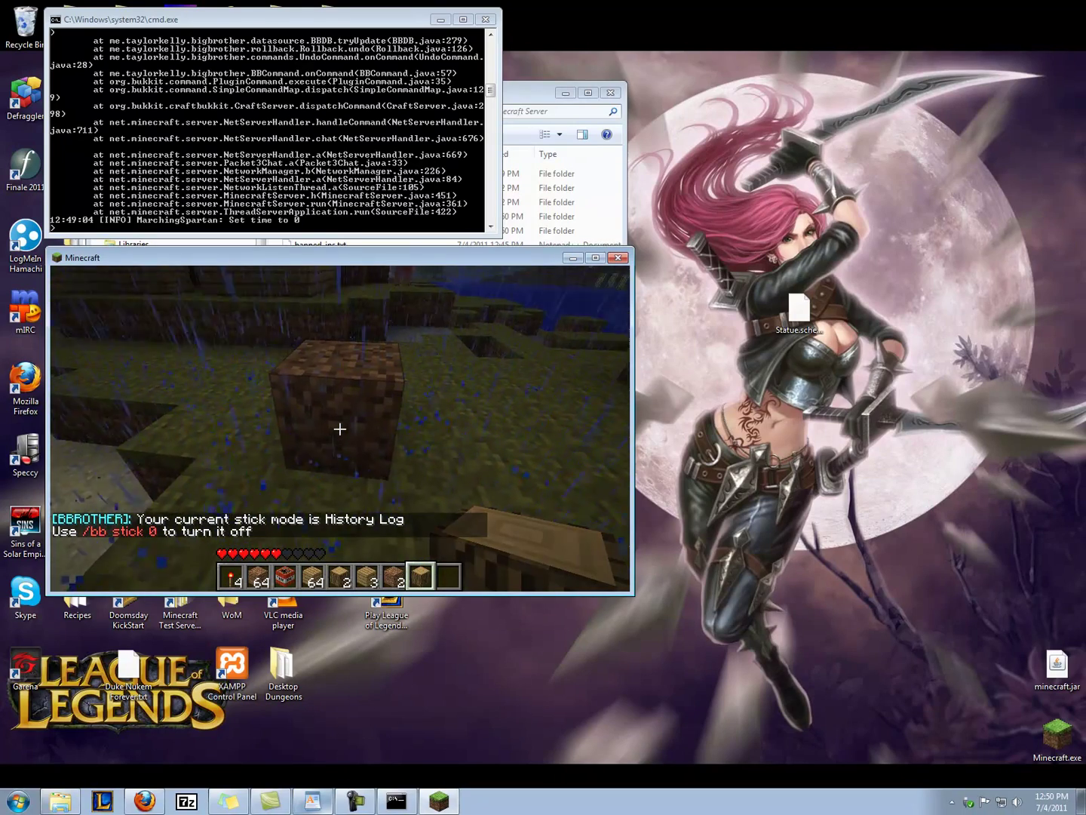
# Look up the edit history of the lower dirt block, the upper dirt block and the gap between them.
pyautogui.rightClick(340, 428)
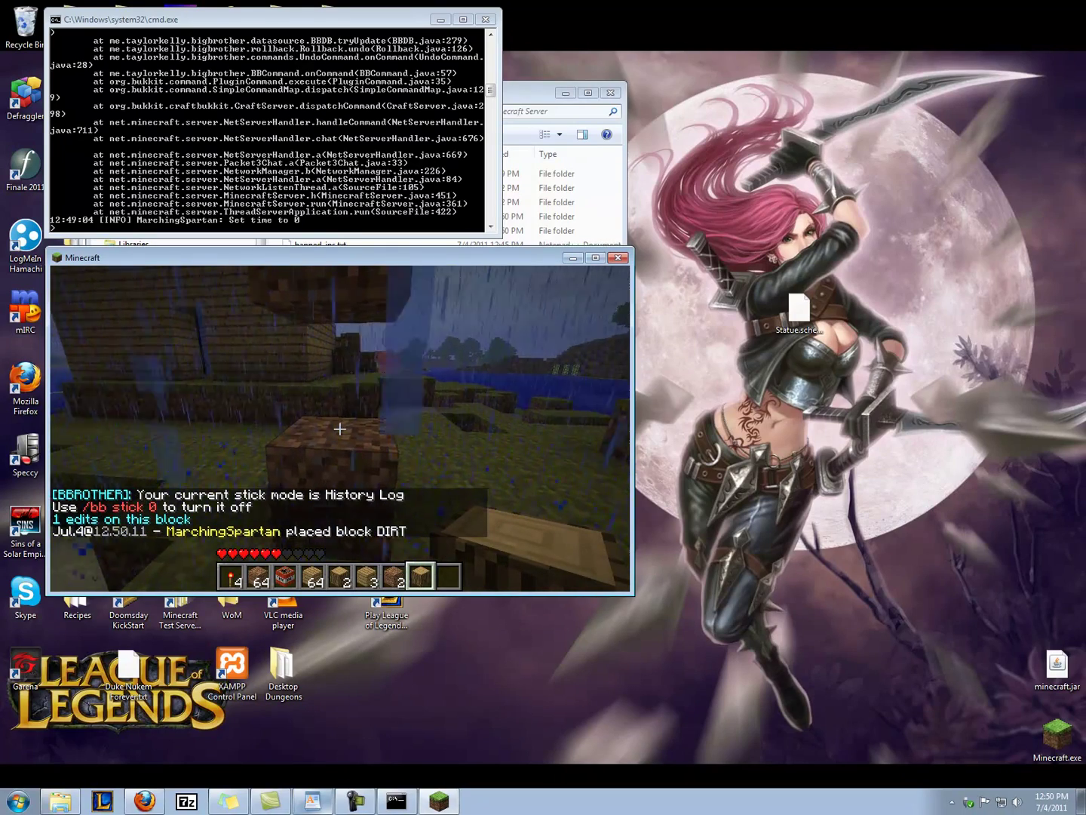
pyautogui.rightClick(339, 429)
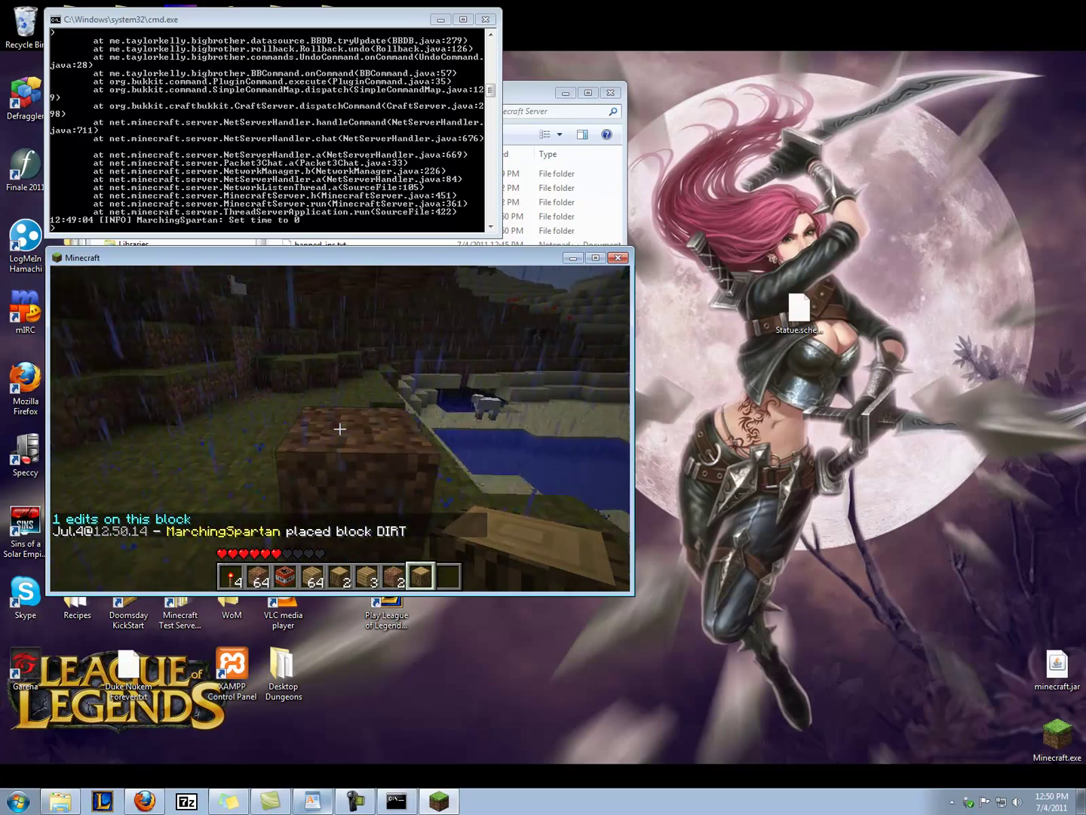
pyautogui.rightClick(341, 428)
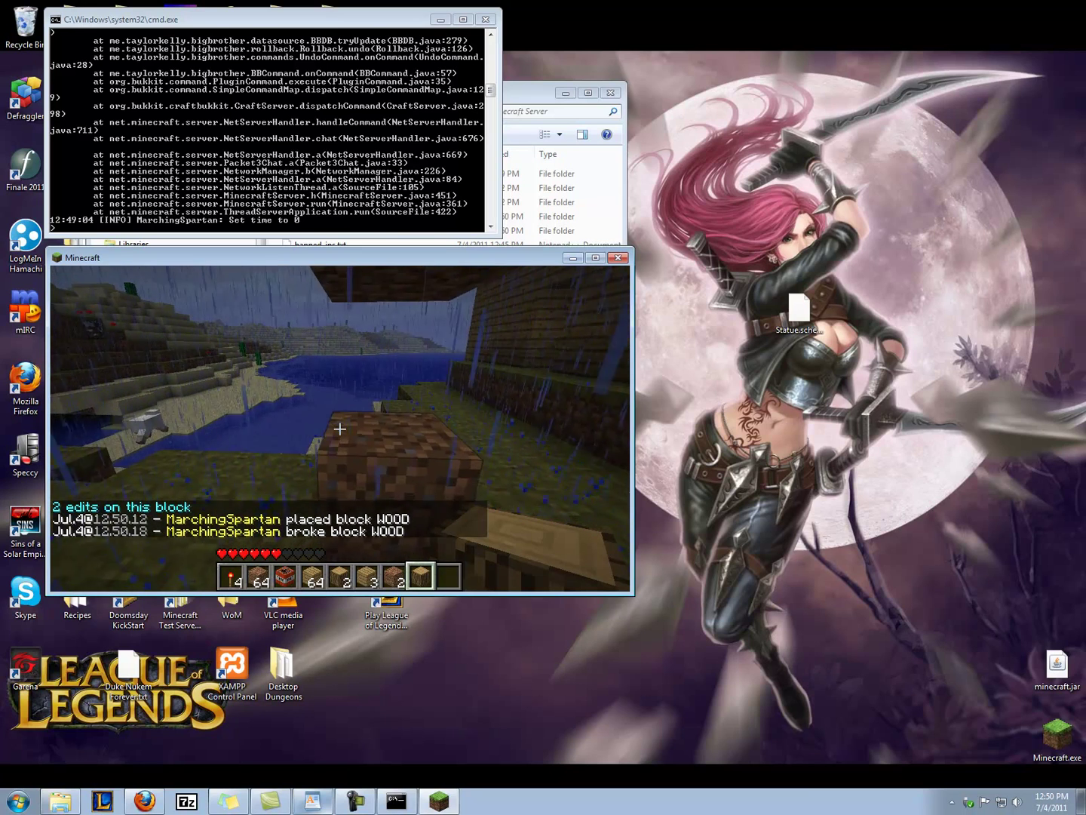
# Roll back the player's edits from the last minute with /bb rollback, the player name and the argument t:1m.
pyautogui.press('t')
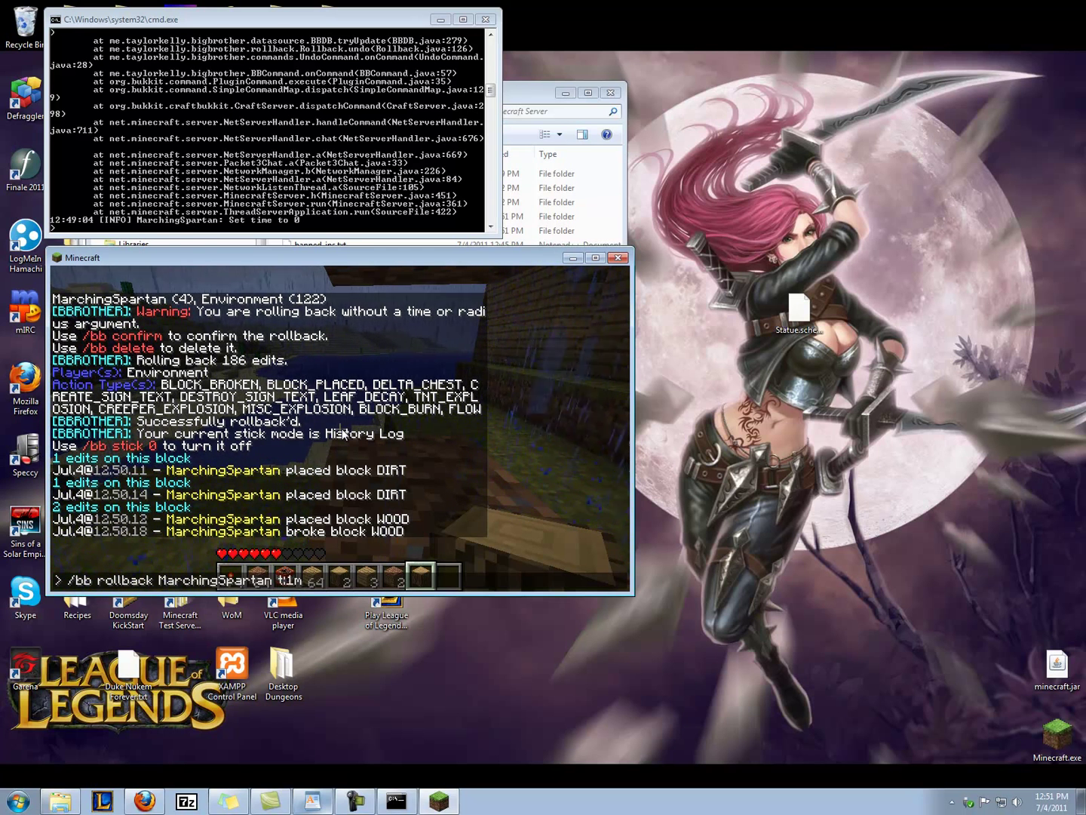
pyautogui.press('Return')
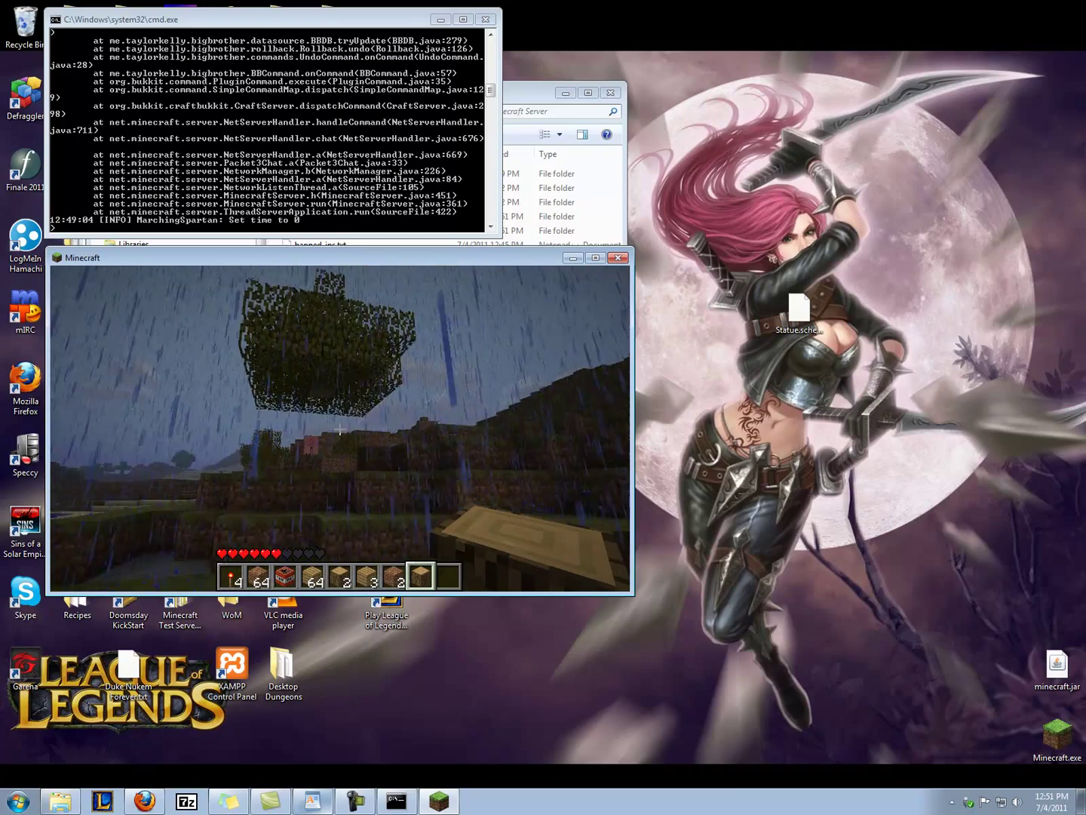
pyautogui.press('t')
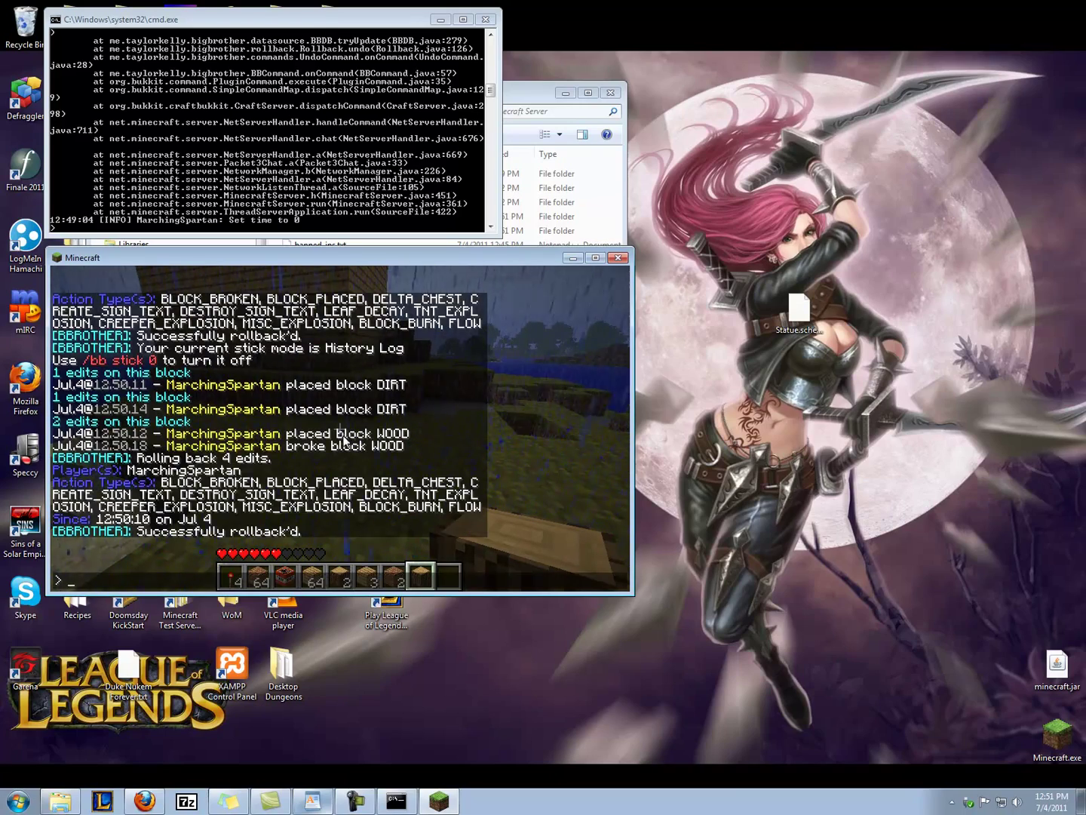
pyautogui.press('Escape')
# Stack two dirt blocks on the grass in front of the house.
pyautogui.scroll(1, 339, 429)
pyautogui.rightClick(340, 429)
pyautogui.rightClick(339, 429)
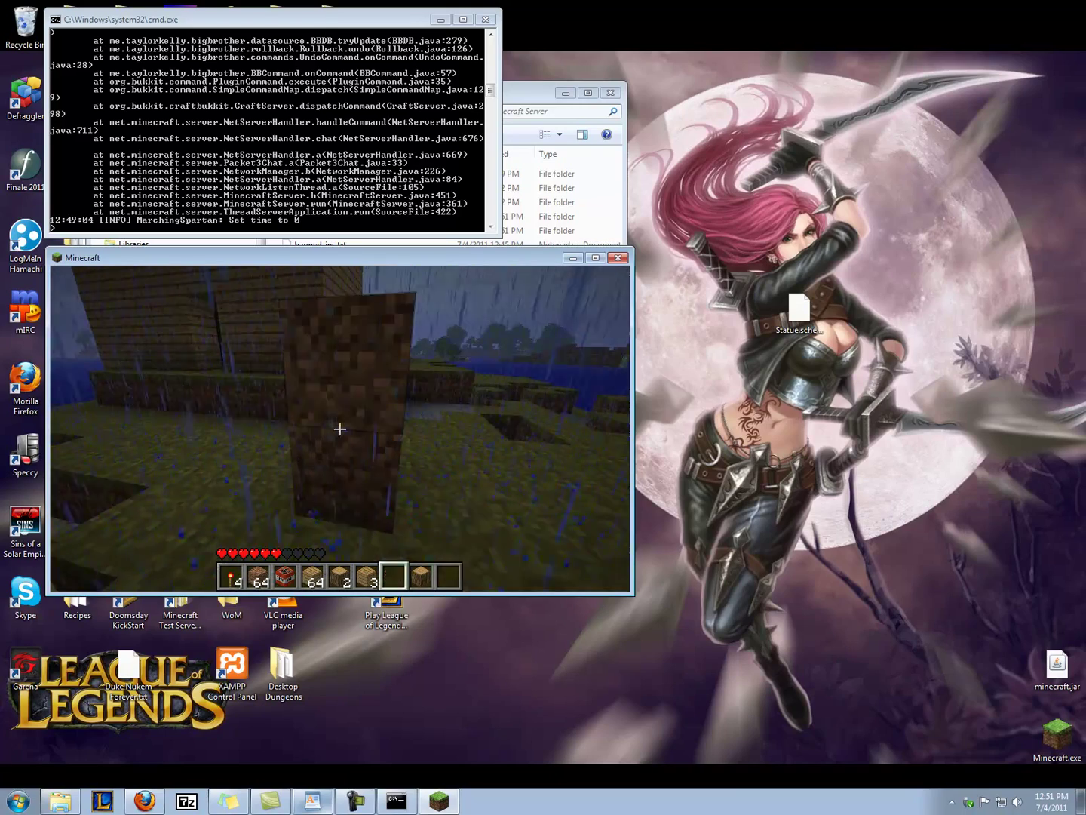
# Check the edit history of the two stacked dirt blocks with the history log block.
pyautogui.scroll(-1, 339, 428)
pyautogui.rightClick(340, 429)
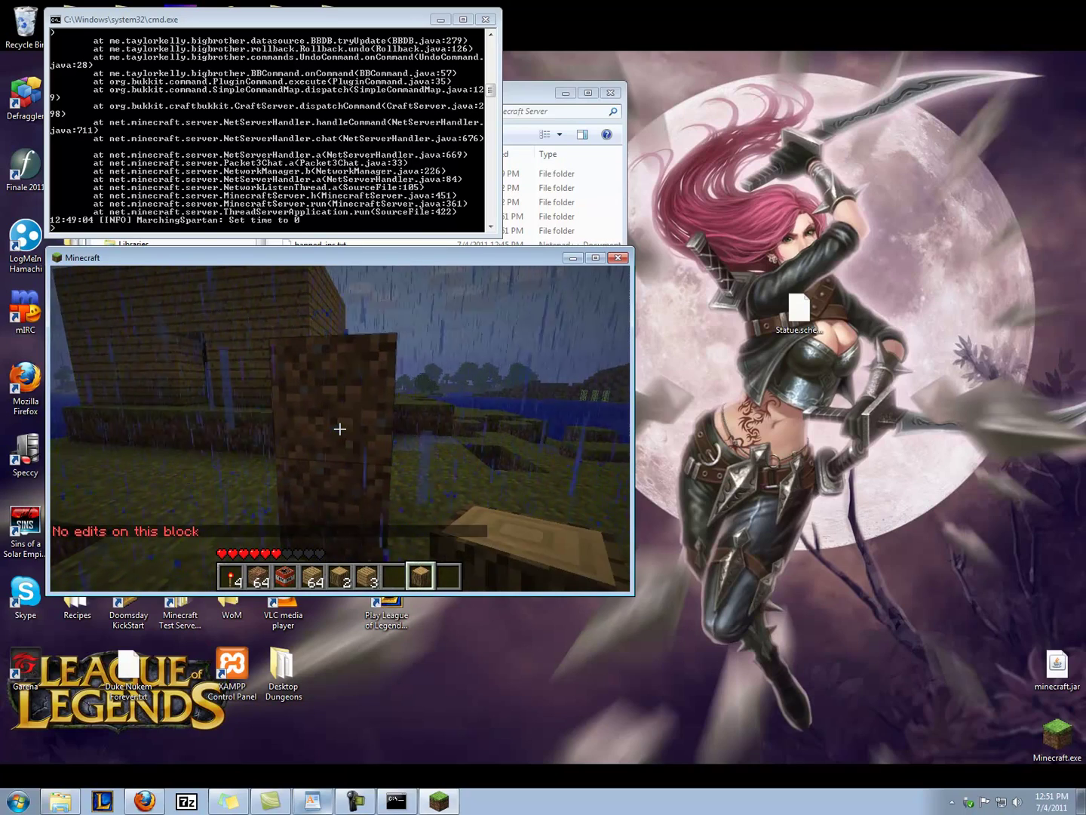
pyautogui.rightClick(340, 429)
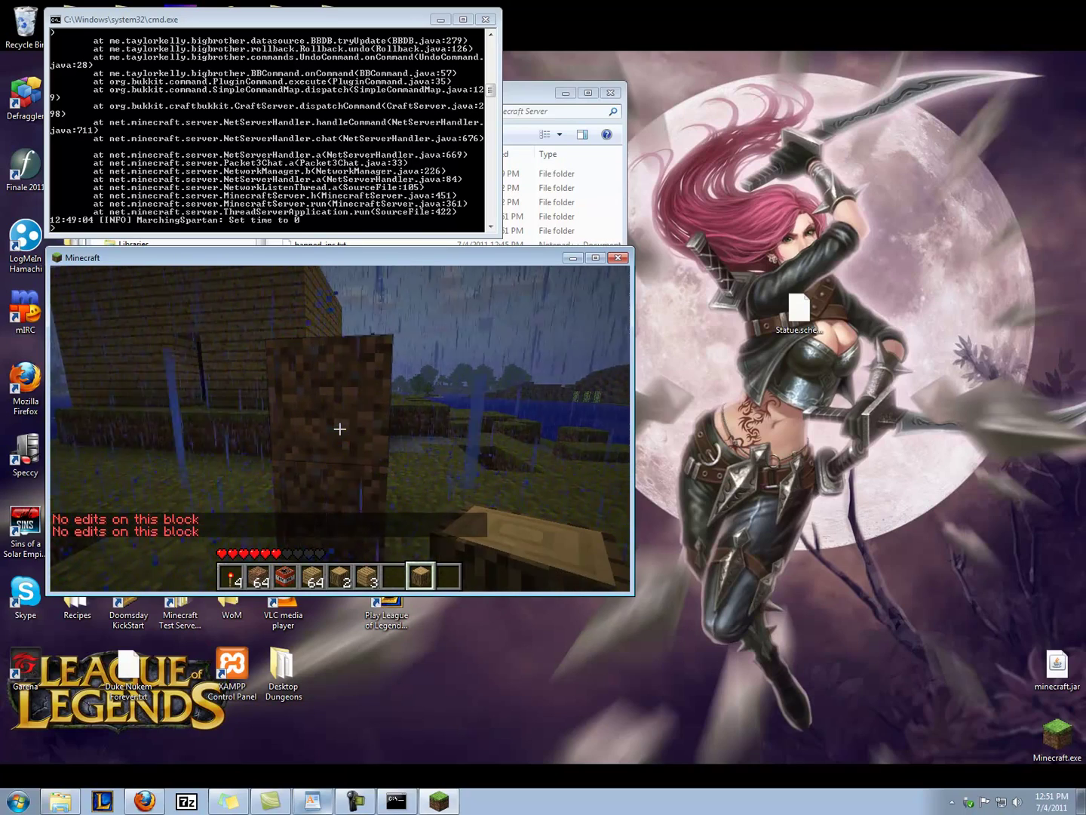
pyautogui.rightClick(340, 428)
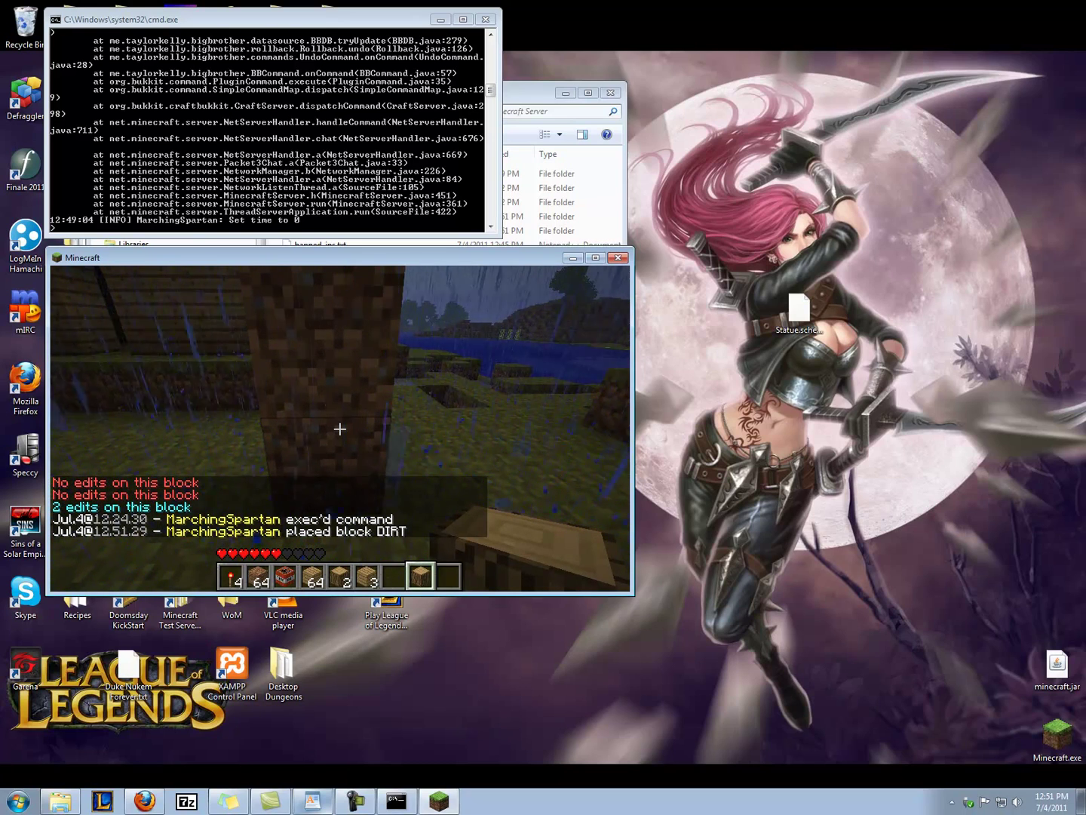
# Request a rollback by action with the command /bb rollback placed block DIRT.
pyautogui.press('t')
pyautogui.press('Escape')
pyautogui.write('wt/')
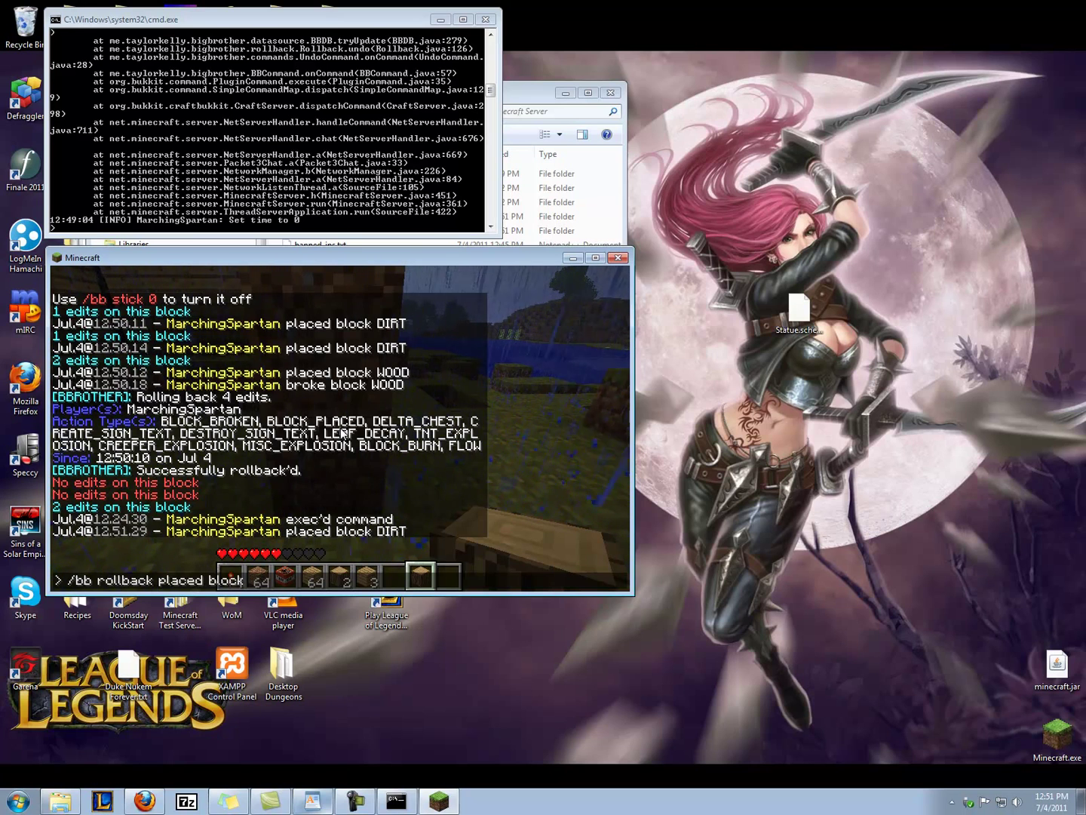
pyautogui.write('bb rollback placed block DIRT')
pyautogui.press('Return')
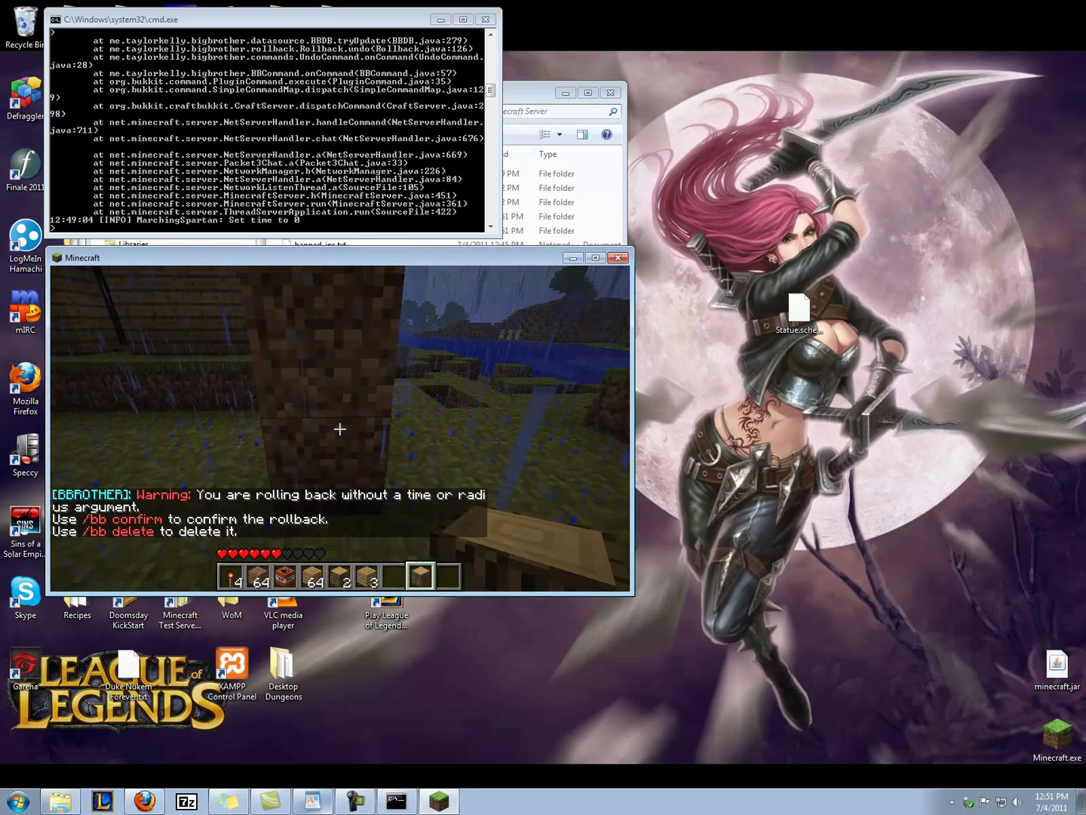
# Try to carry out the pending placed-dirt rollback with /bb confirm.
pyautogui.write('t/bb con')
pyautogui.press('BackSpace')
pyautogui.press('BackSpace')
pyautogui.press('BackSpace')
pyautogui.press('BackSpace')
pyautogui.press('BackSpace')
pyautogui.press('BackSpace')
pyautogui.write('b')
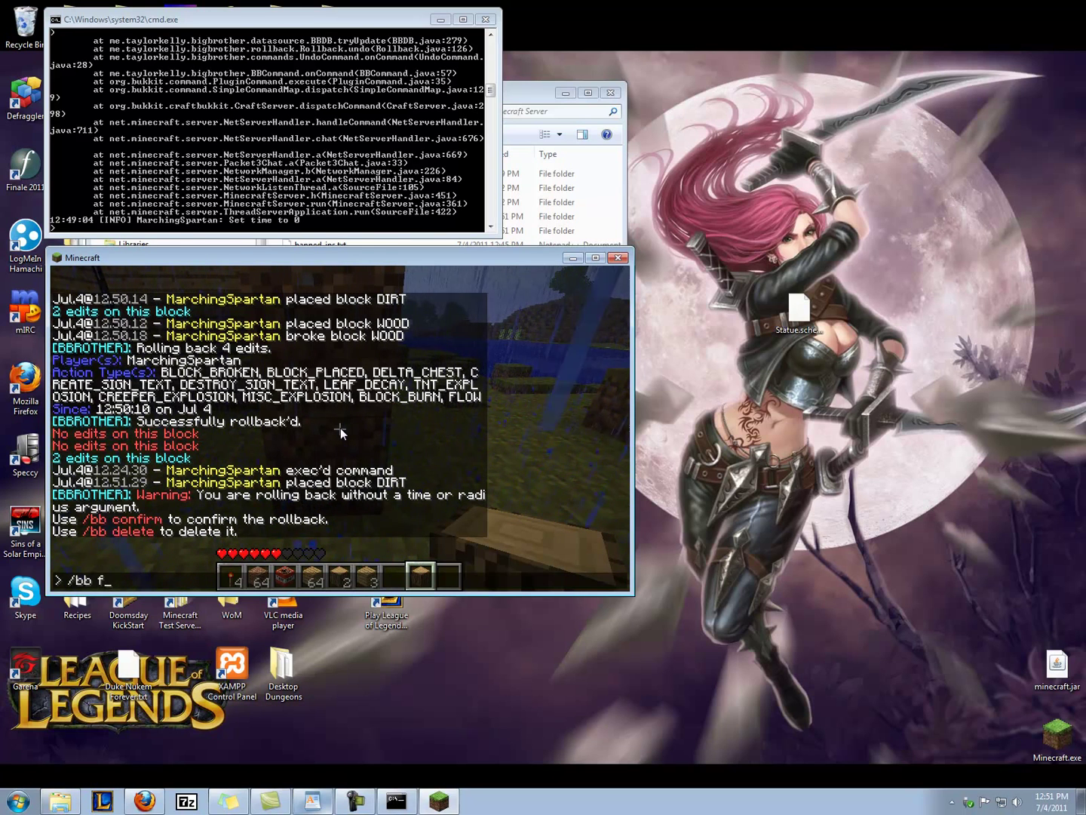
pyautogui.write('b confirm')
pyautogui.press('Return')
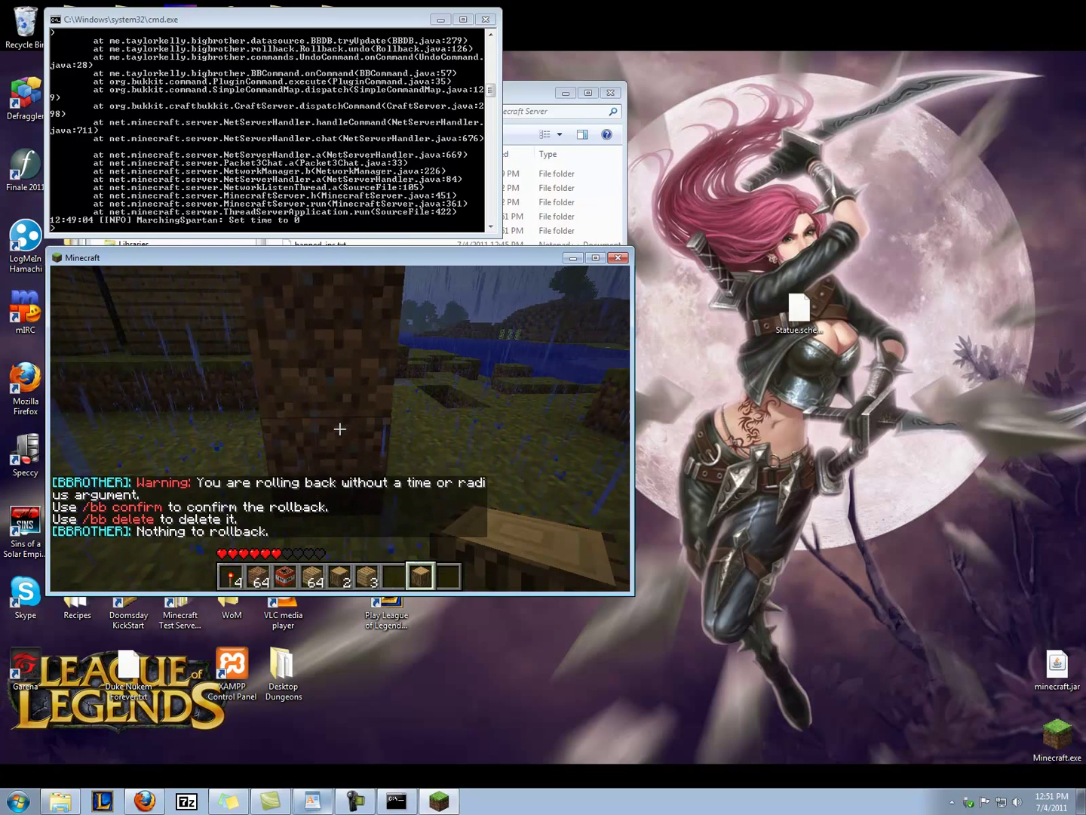
# Try to roll back creeper damage with /bb rollback CREEPER_EXPLOSION and confirm the request with /bb confirm.
pyautogui.press('w')
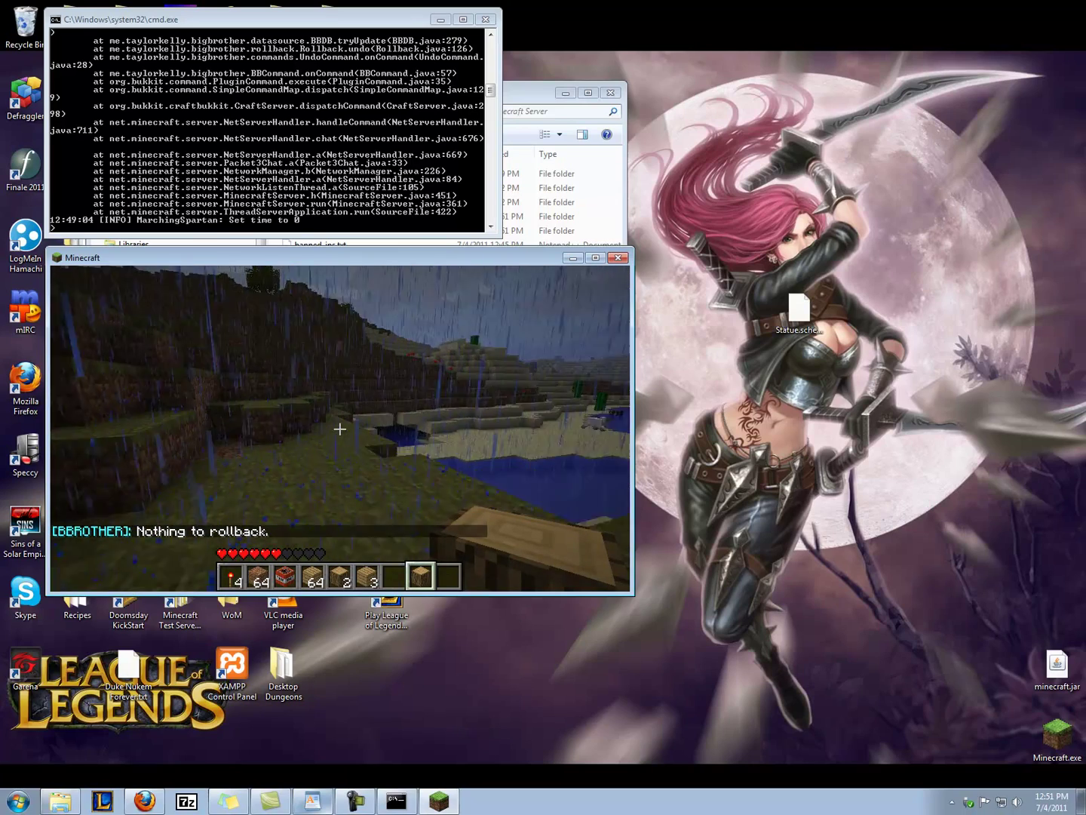
pyautogui.write('t/bb rollback Creep')
pyautogui.press('BackSpace')
pyautogui.press('BackSpace')
pyautogui.press('BackSpace')
pyautogui.press('BackSpace')
pyautogui.write('e')
pyautogui.press('BackSpace')
pyautogui.write('REEPER_EXPLOSEI')
pyautogui.press('BackSpace')
pyautogui.press('BackSpace')
pyautogui.write('ION')
pyautogui.press('Return')
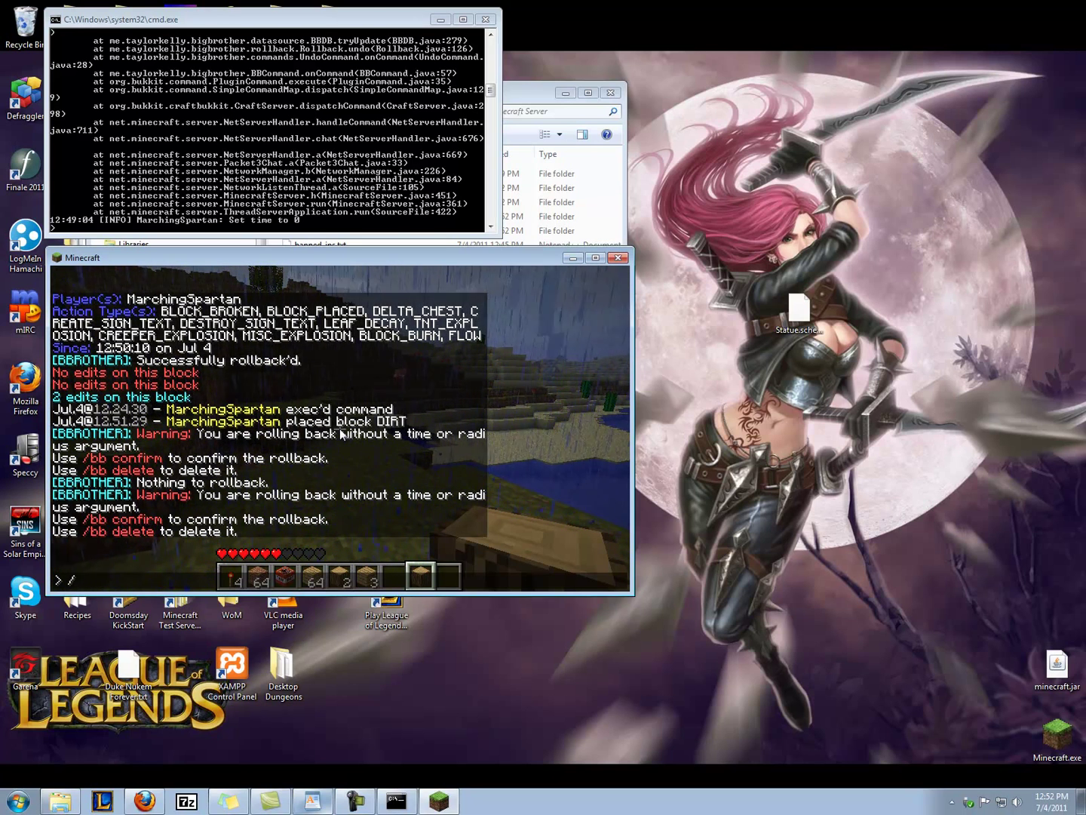
pyautogui.write('irm')
pyautogui.press('Return')
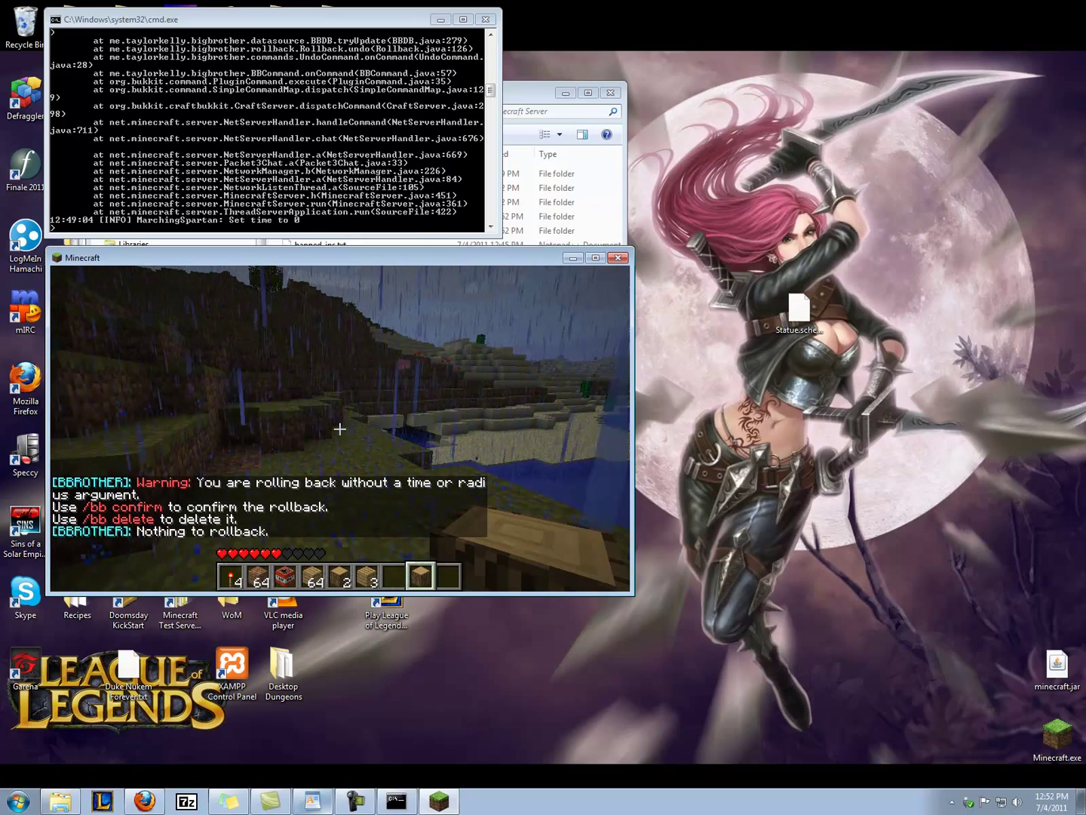
# Break both stacked dirt blocks in front of the house and collect them.
pyautogui.scroll(-8, 340, 429)
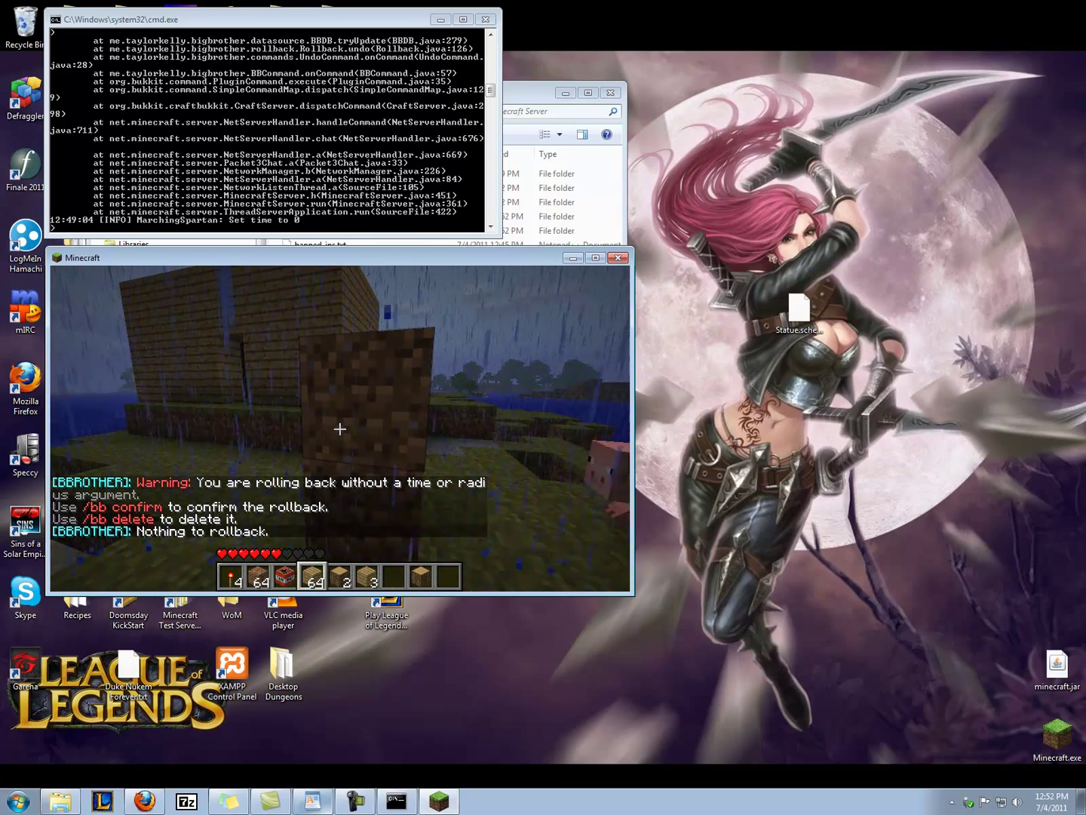
pyautogui.click(340, 429)
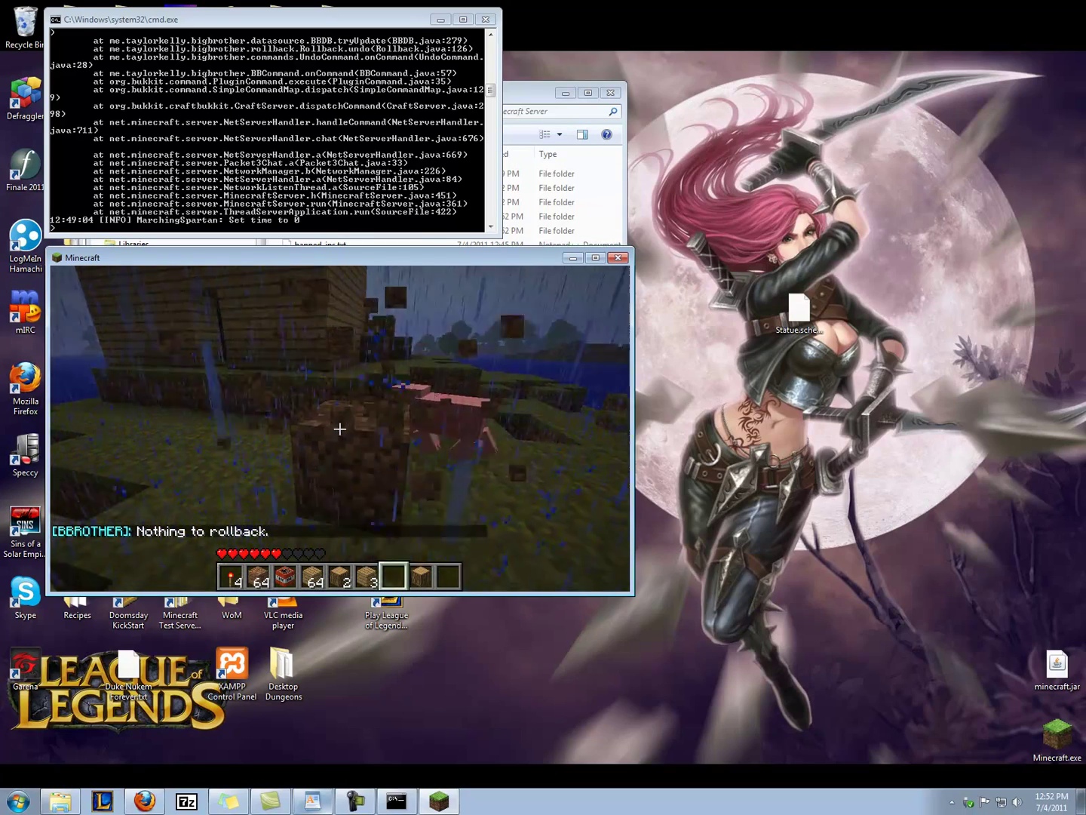
pyautogui.moveTo(339, 429); pyautogui.dragTo(339, 428)
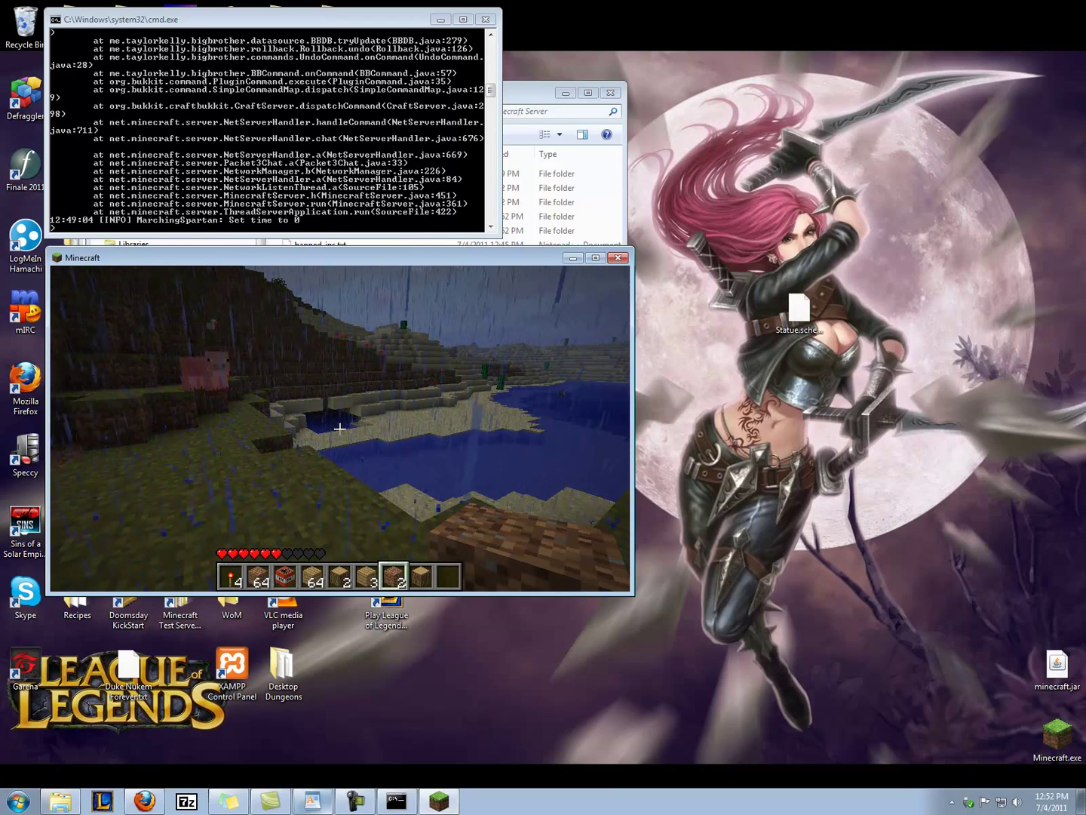
pyautogui.write('t/')
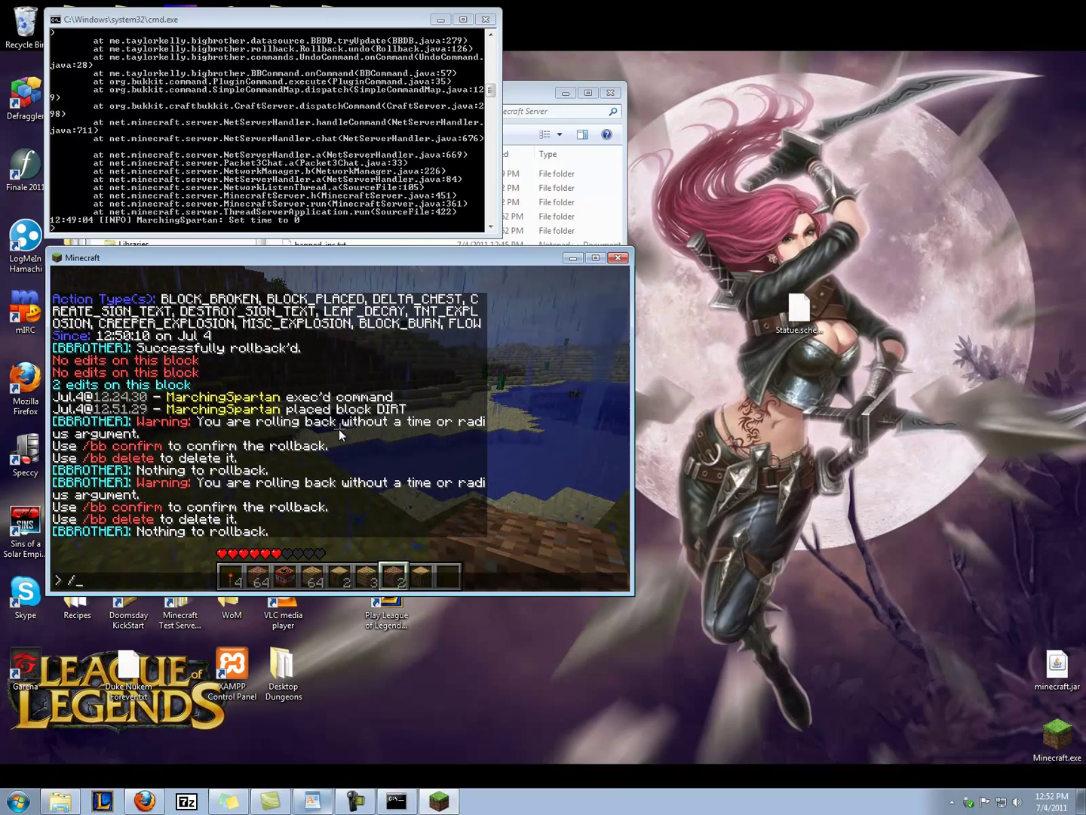
pyautogui.write('bb undo')
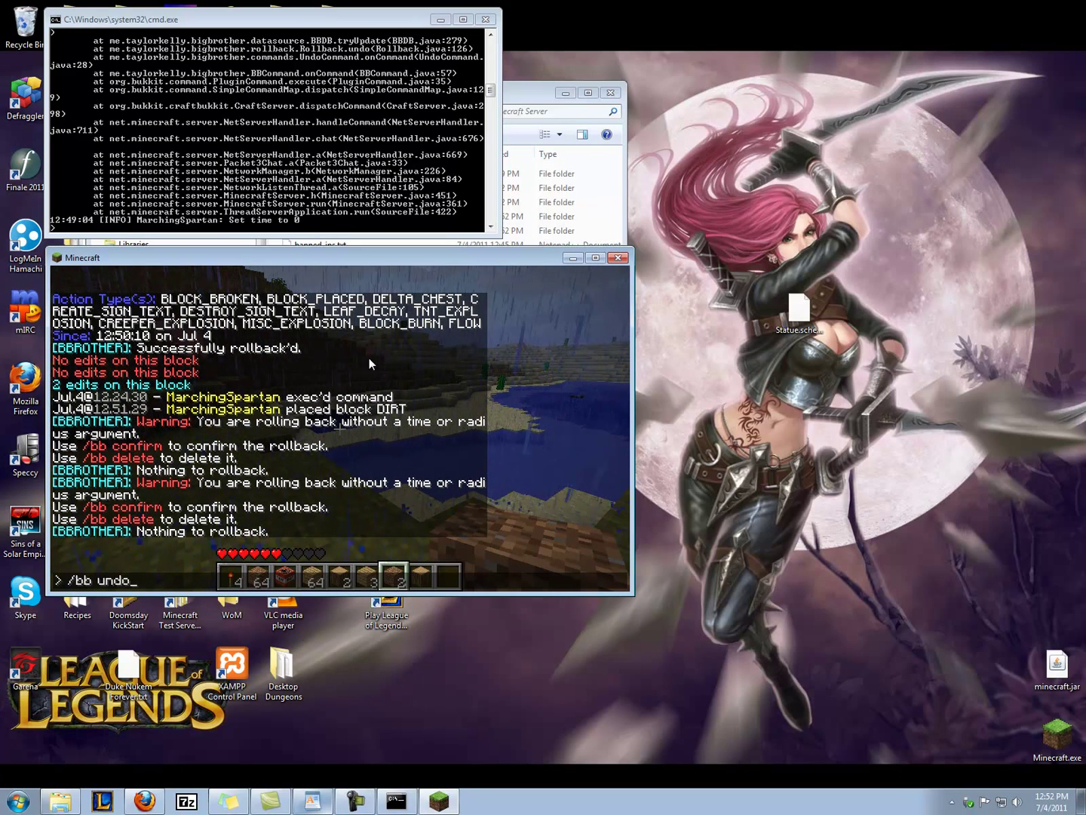
pyautogui.press('BackSpace')
pyautogui.press('BackSpace')
pyautogui.press('BackSpace')
pyautogui.press('BackSpace')
pyautogui.press('BackSpace')
pyautogui.press('BackSpace')
pyautogui.press('BackSpace')
pyautogui.press('BackSpace')
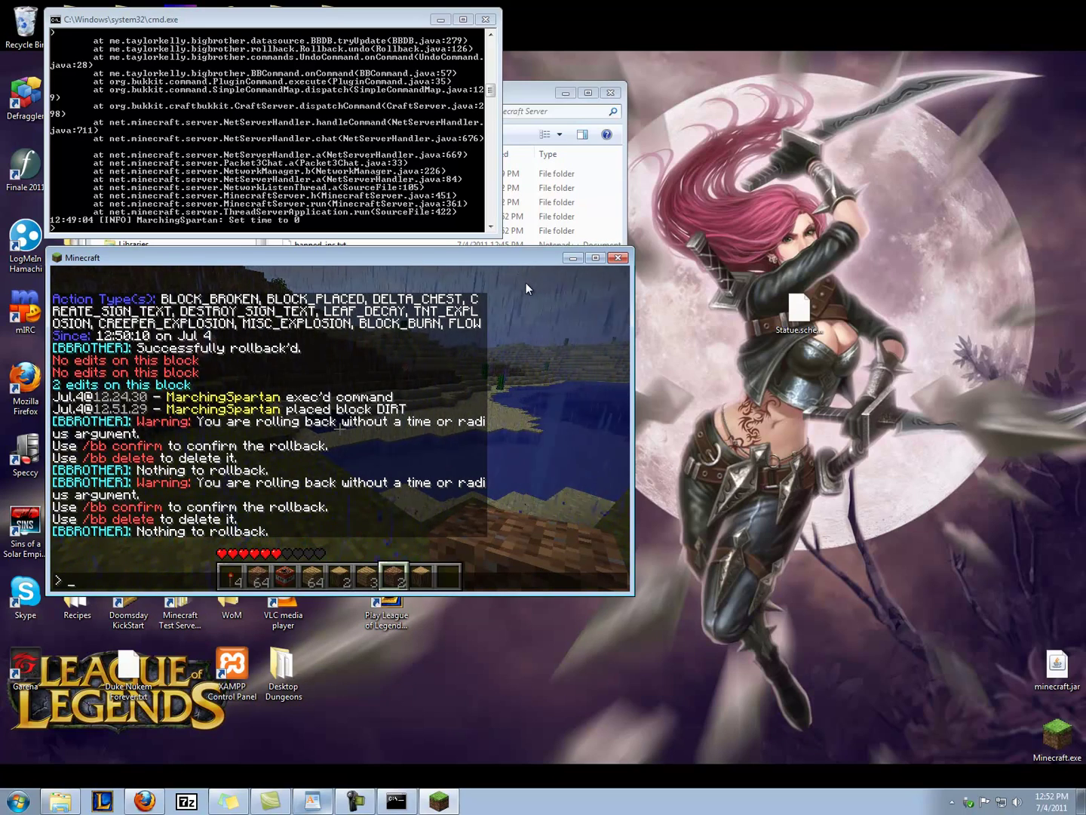
pyautogui.press('Escape')
pyautogui.press('t')
pyautogui.press('Escape')
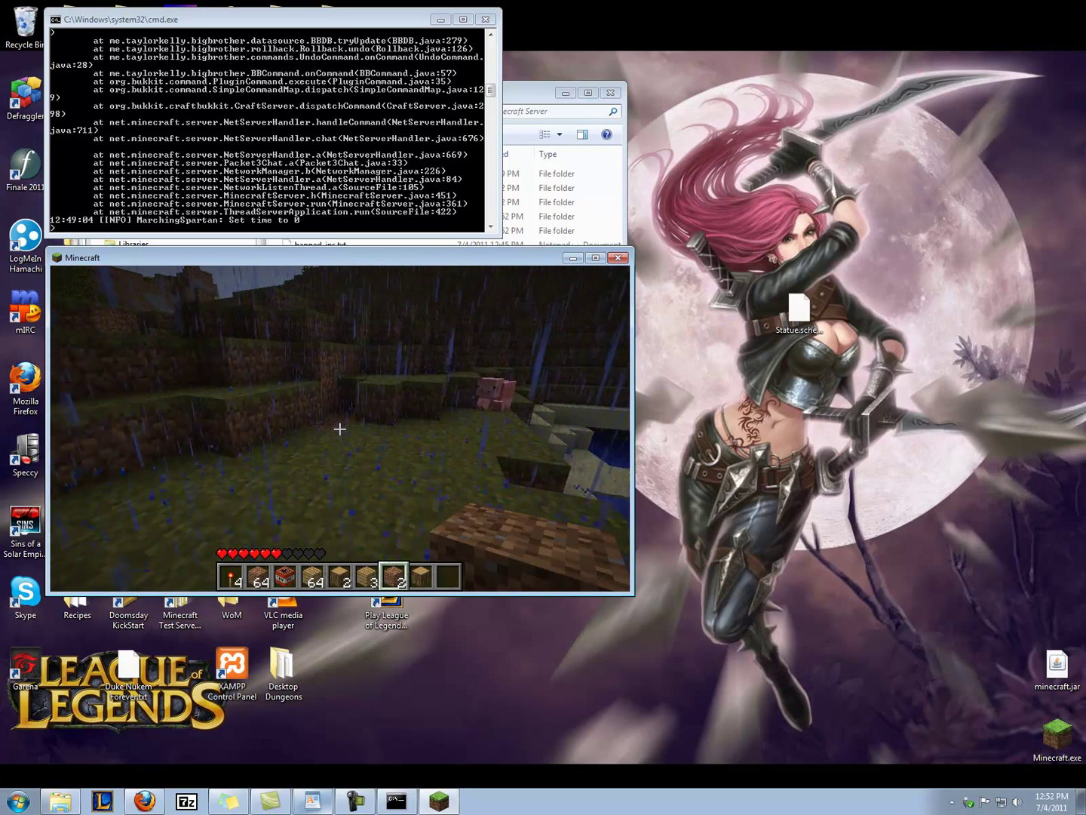